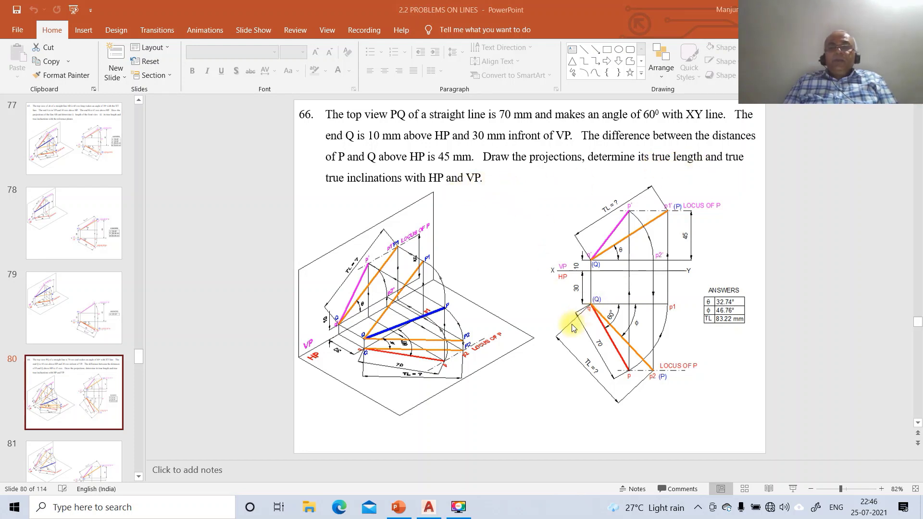
Step: Switch to the blank AutoCAD drawing, hide the grid and turn ortho mode on
click(427, 507)
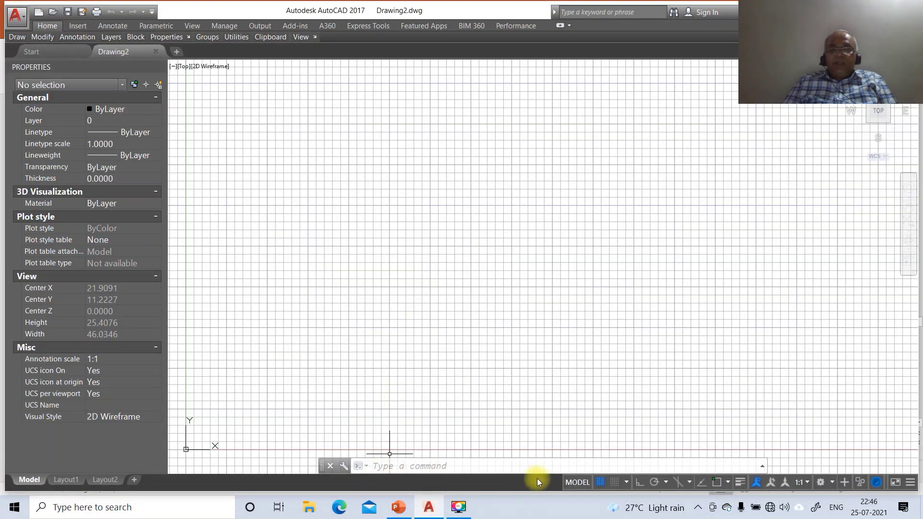
click(598, 482)
click(638, 481)
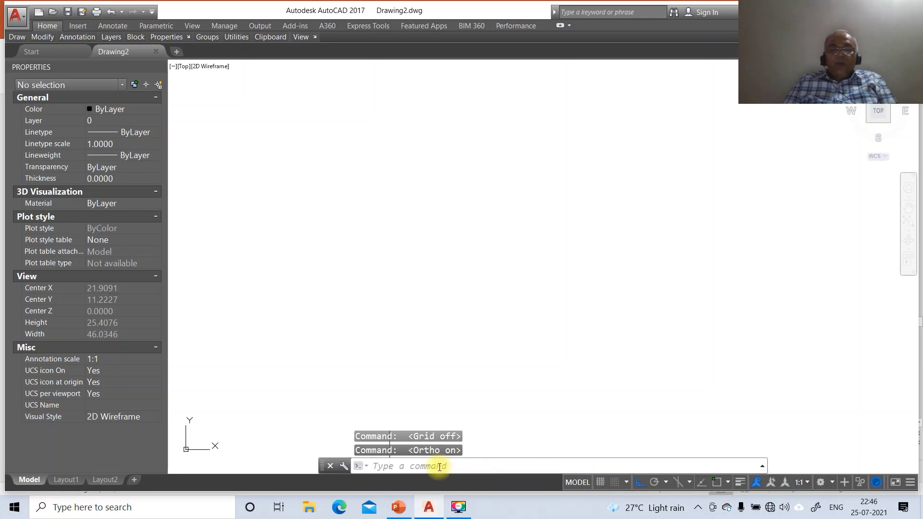
Step: Set the model space limits from 0,0 to 297,210 and fit the whole area in view
text(LIMITS)
key(Return)
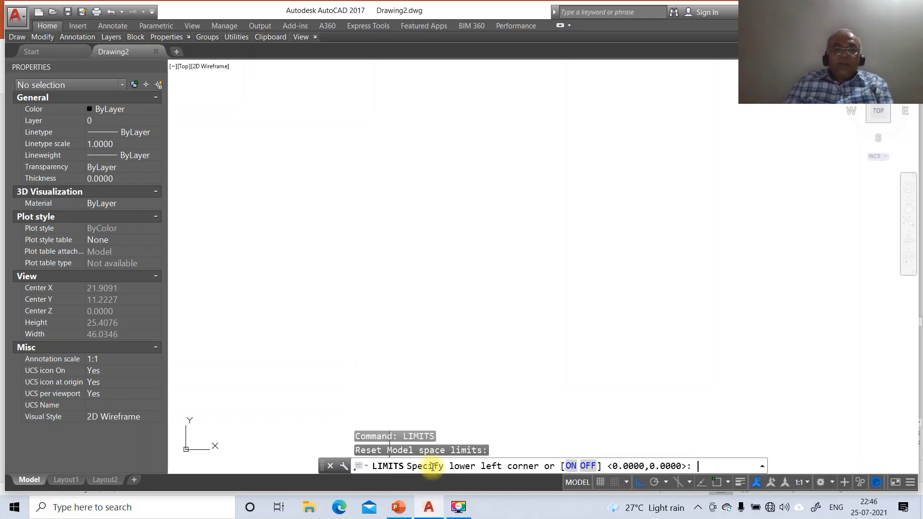
key(Return)
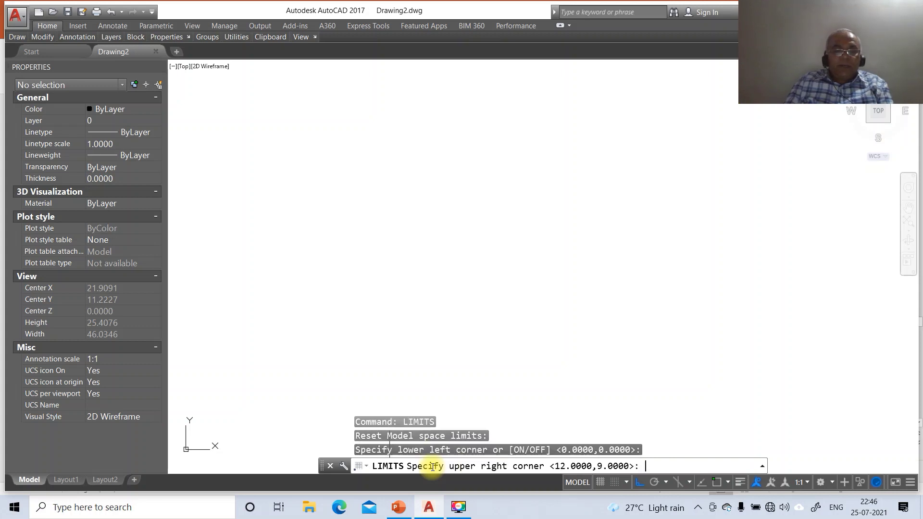
text(297,210)
key(Return)
text(z)
key(Return)
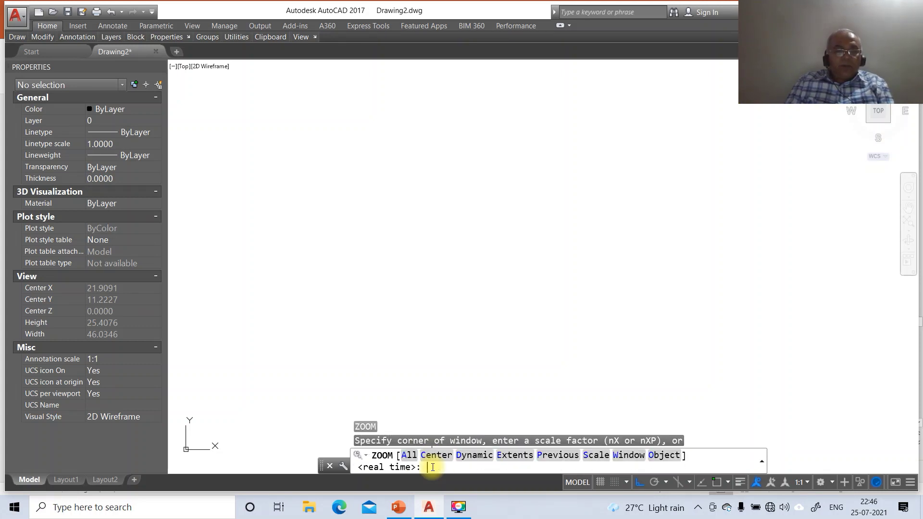
text(A)
key(Return)
Step: Draw a long horizontal base line and, from its right end, a vertical line about 173 units upward
text(L)
key(Return)
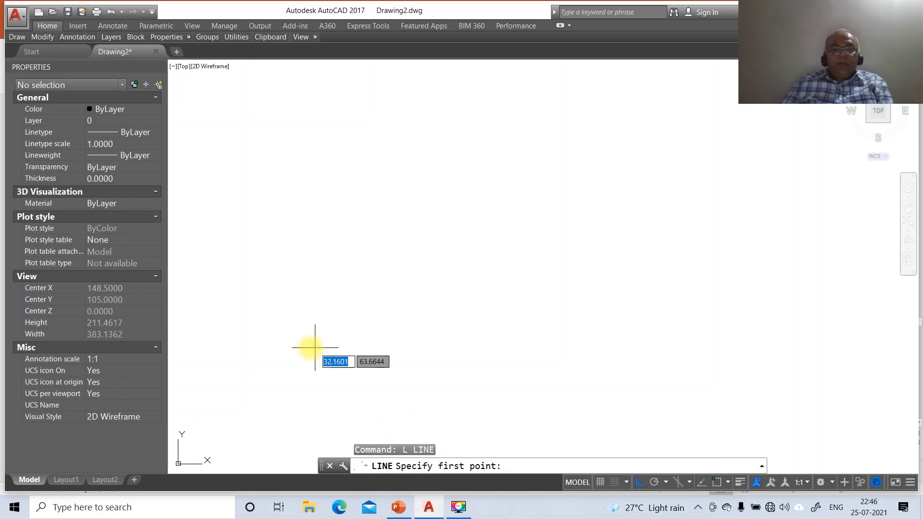
click(182, 406)
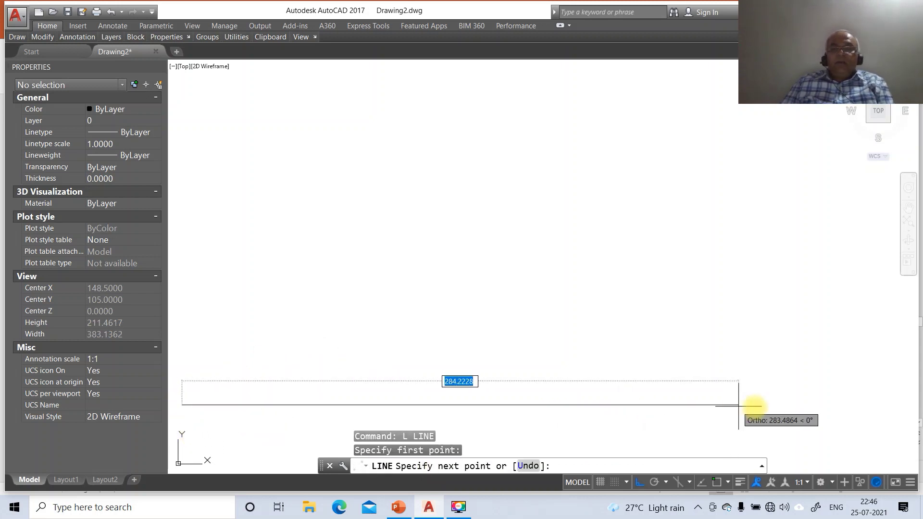
click(803, 406)
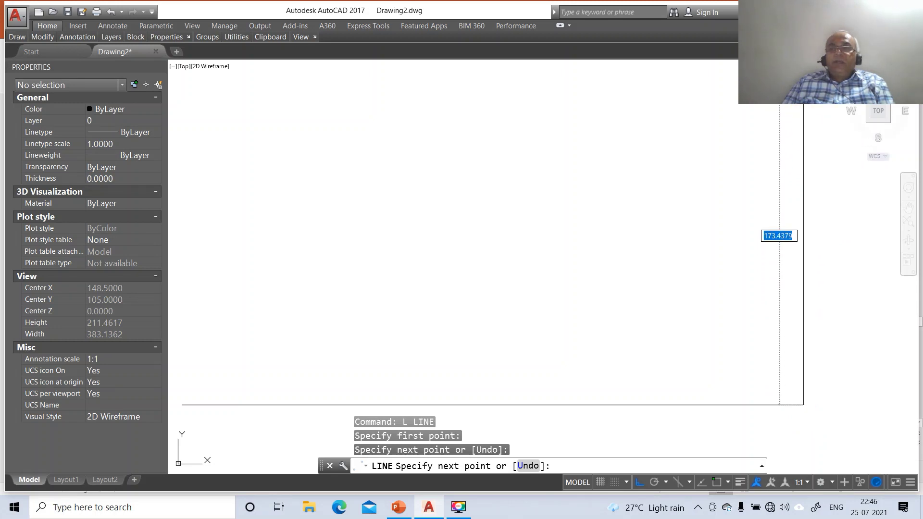
click(803, 66)
key(Return)
Step: Offset the right vertical line 297 units to the left
text(O)
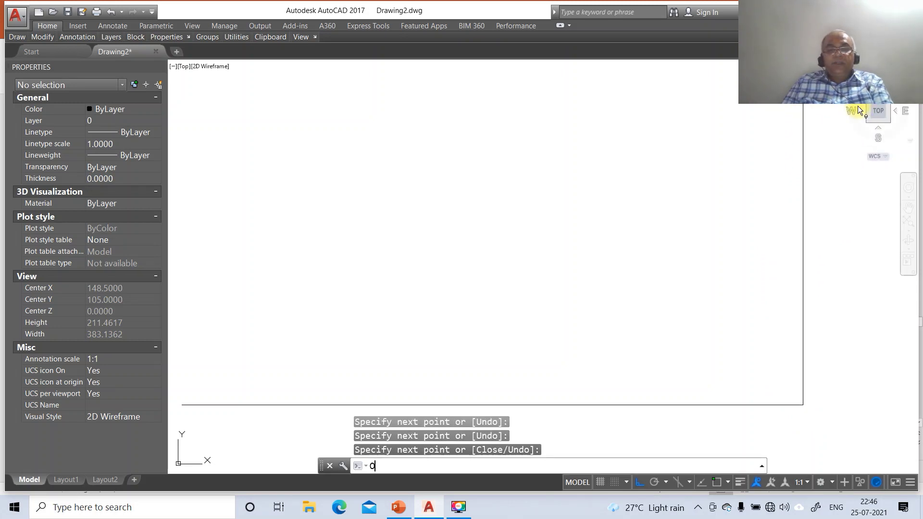
key(Return)
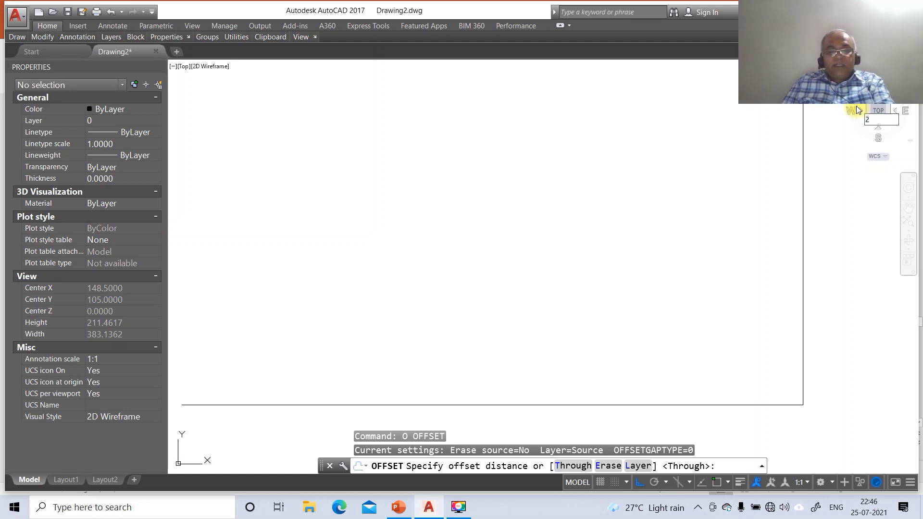
key(Return)
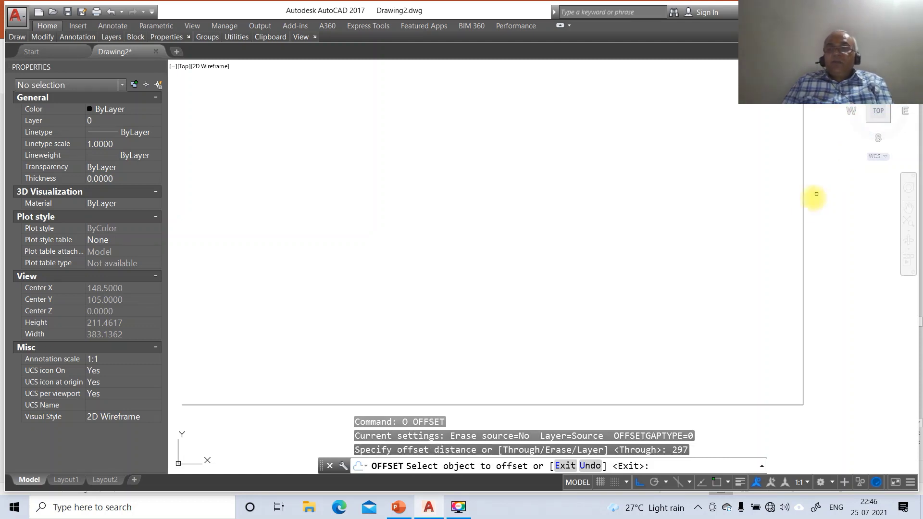
click(803, 210)
click(669, 243)
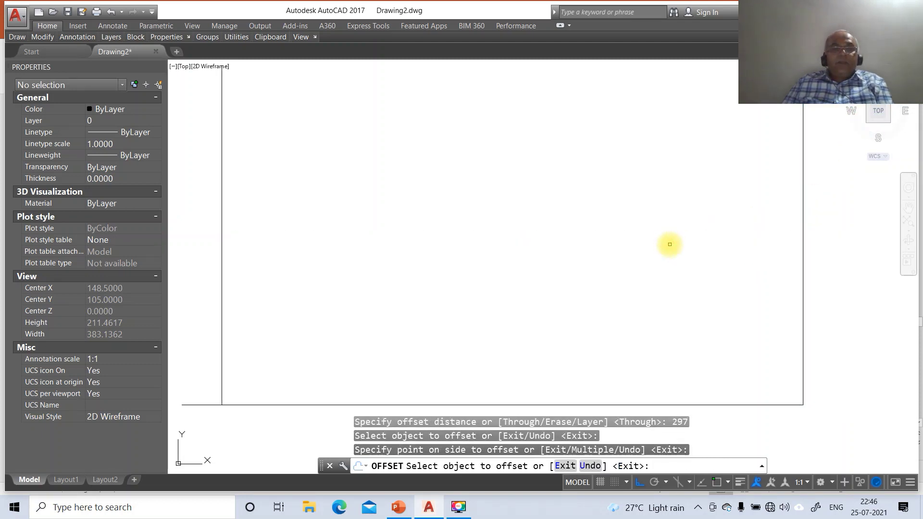
key(Return)
Step: Offset the horizontal base line 210 units upward
key(Return)
text(210)
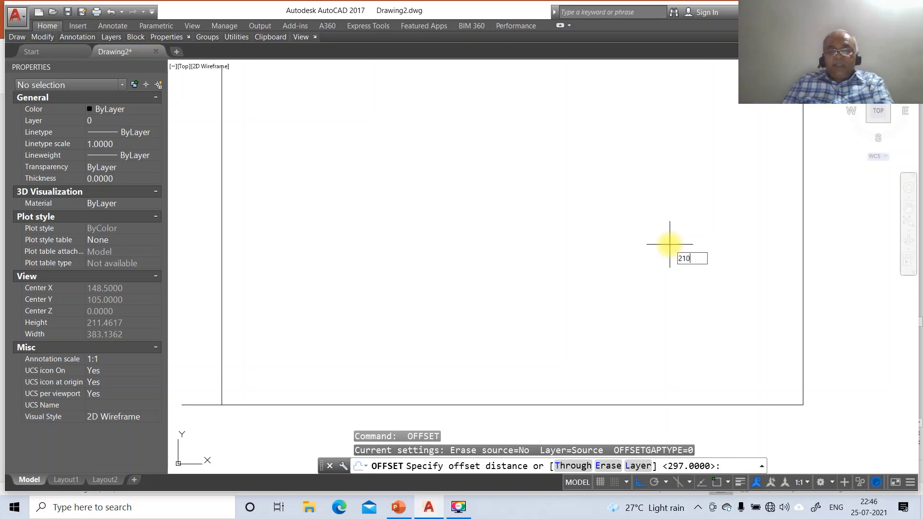
key(Return)
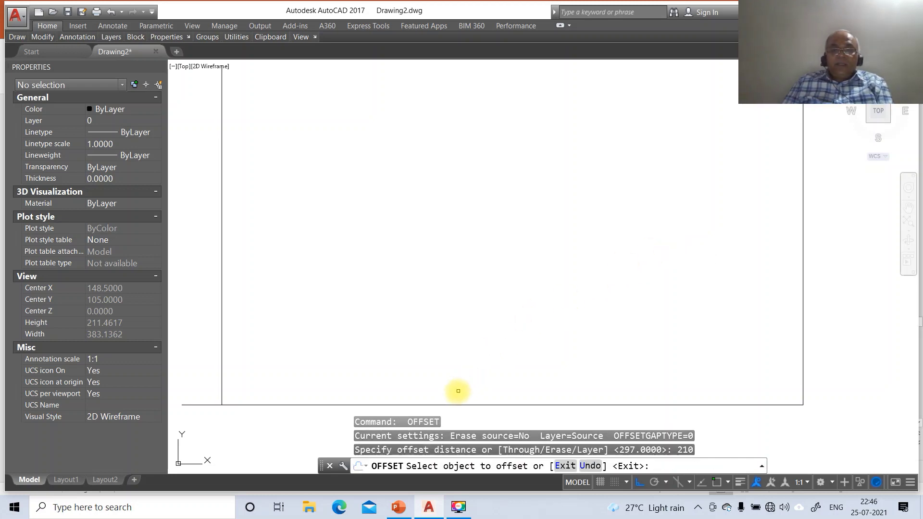
click(457, 405)
click(457, 314)
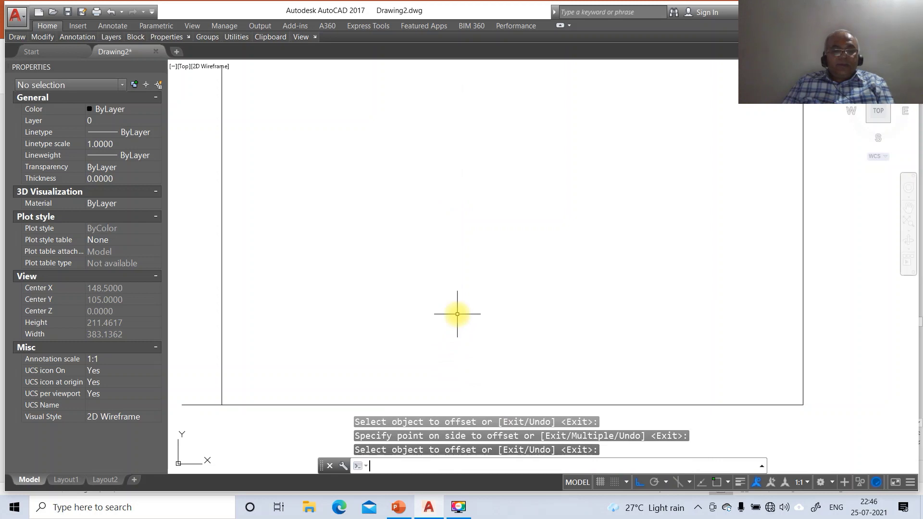
Step: Fillet the left vertical line with the base line using radius 0 to make a sharp lower-left frame corner
key(Return)
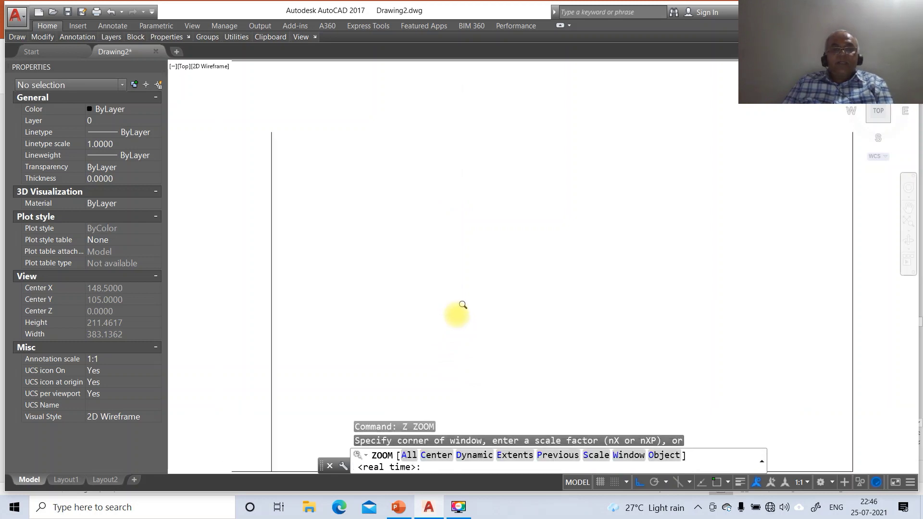
text(.6X)
key(Return)
text(F)
key(Return)
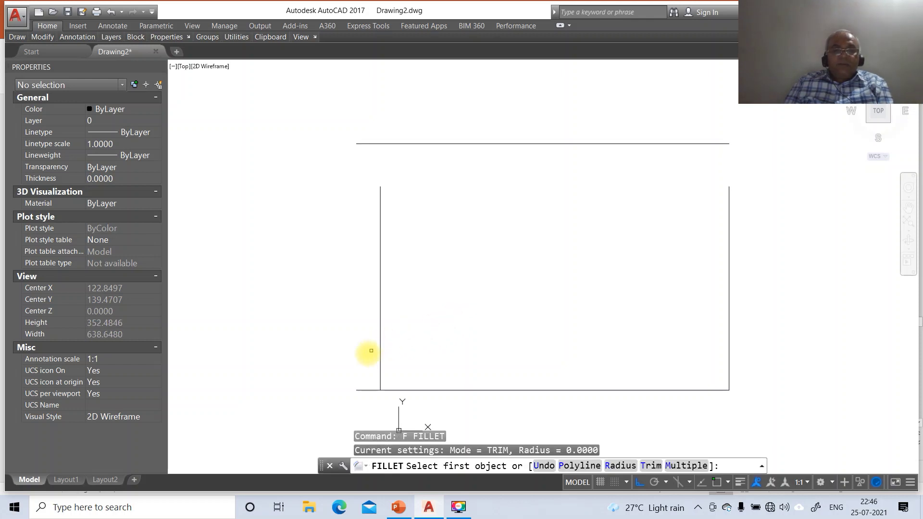
click(380, 354)
click(402, 387)
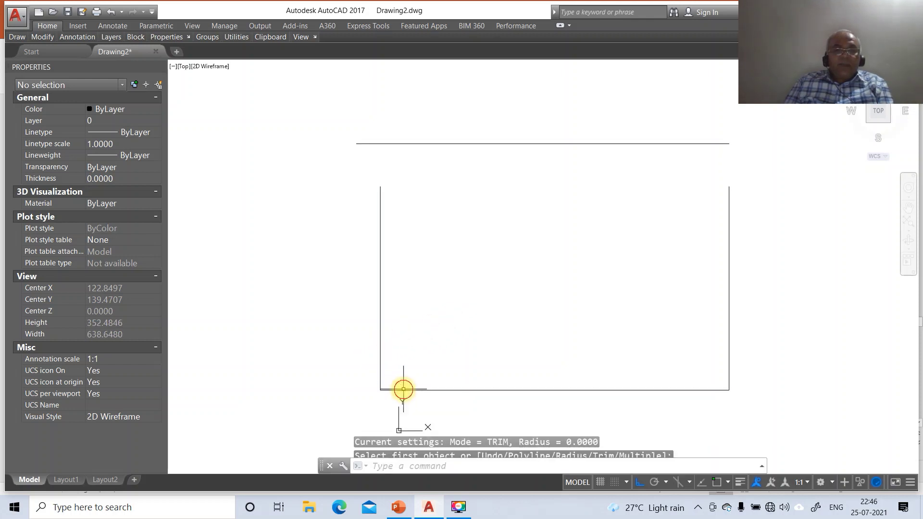
Step: Fillet the upper horizontal line with the left and right vertical lines using radius 0 to close the frame
key(Return)
click(381, 354)
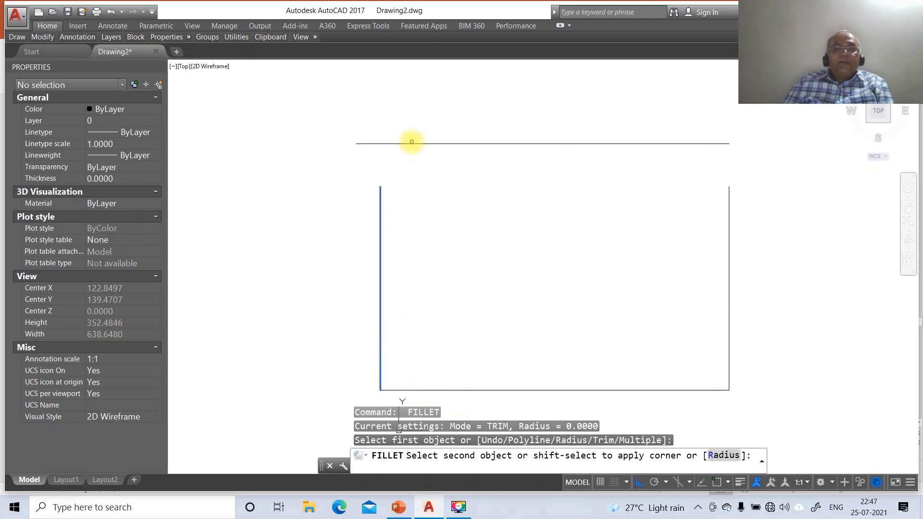
click(411, 142)
key(Return)
click(439, 143)
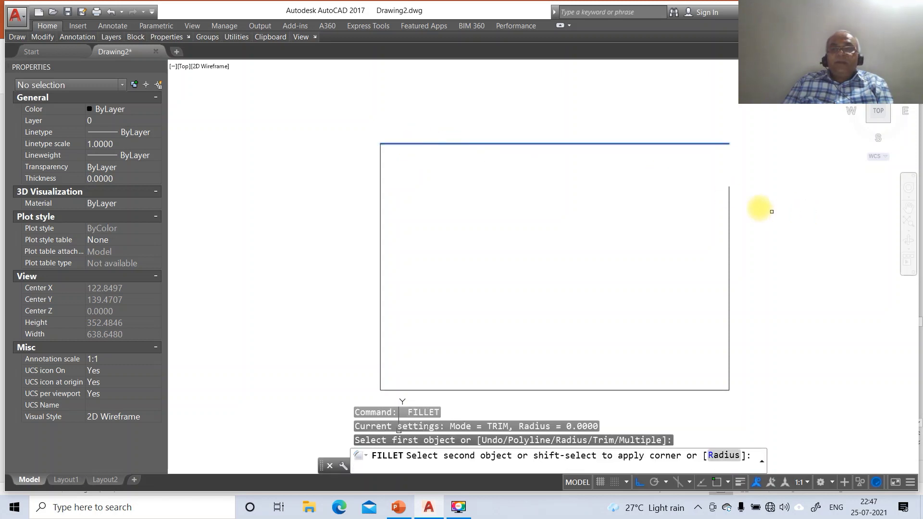
click(729, 200)
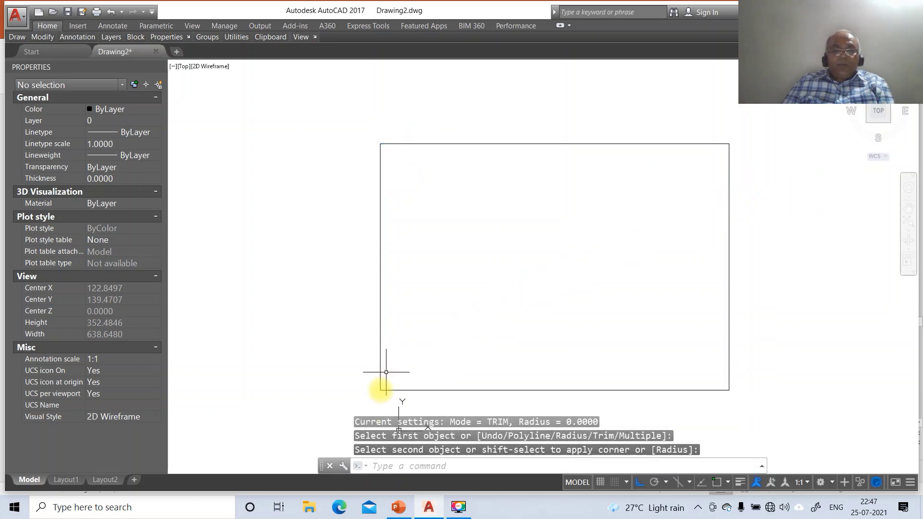
Step: Open the layer properties manager and create a layer named XY
text(L)
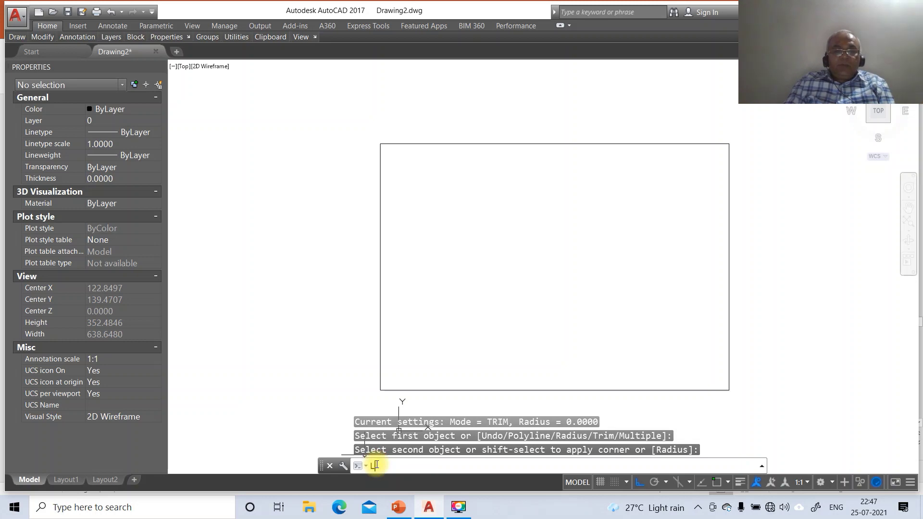
text(A)
key(Return)
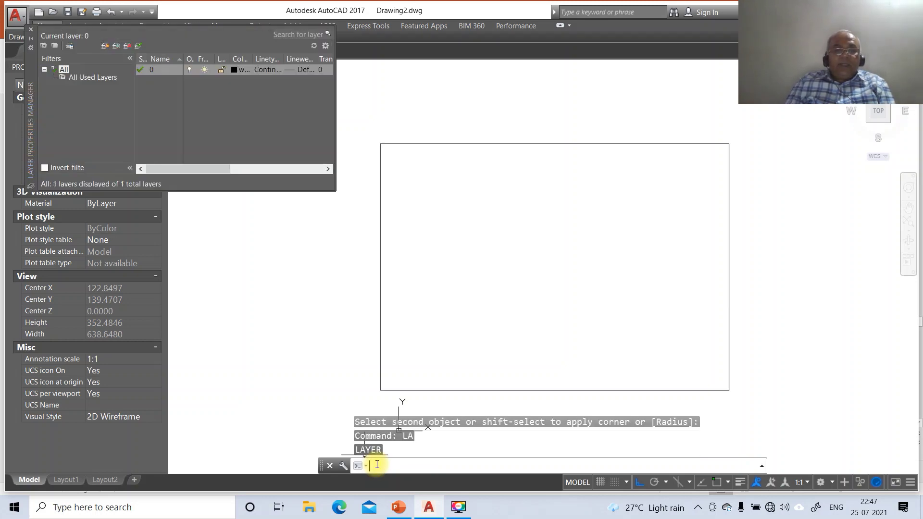
click(104, 46)
text(X)
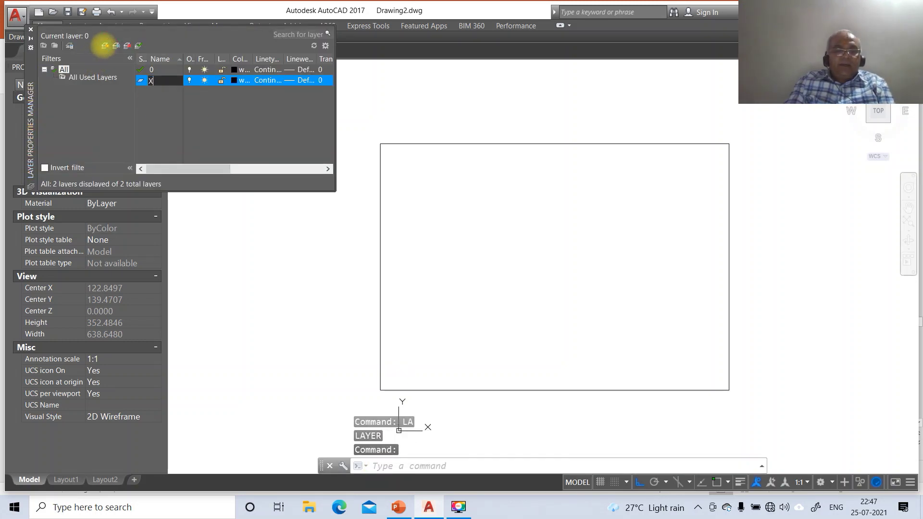
text(Y)
key(Return)
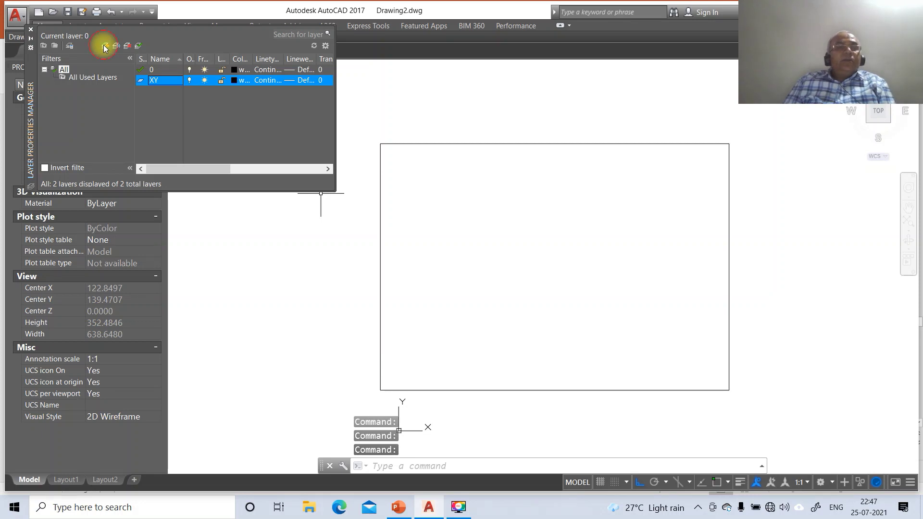
Step: Add two more layers named LOCUS and TL
click(105, 46)
key(BackSpace)
text(LOCUS)
click(104, 46)
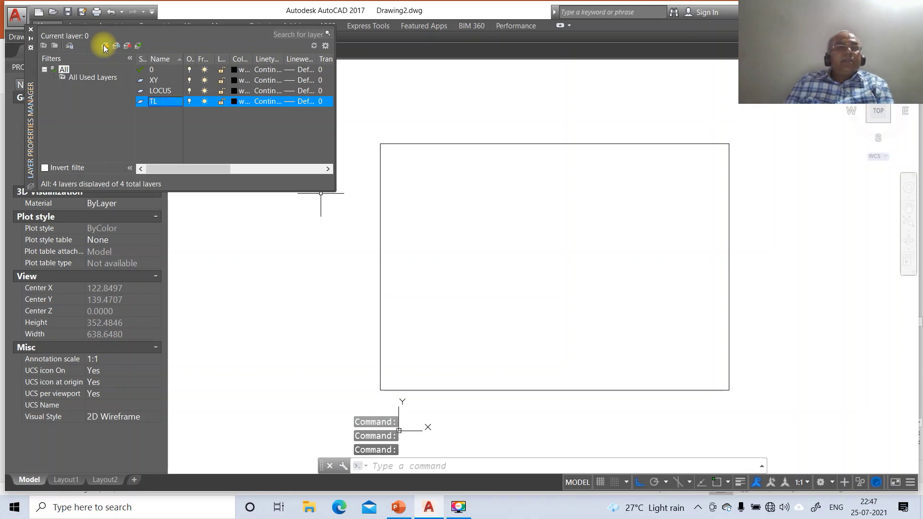
Step: Add layers named FV and TV to the layer list
click(104, 46)
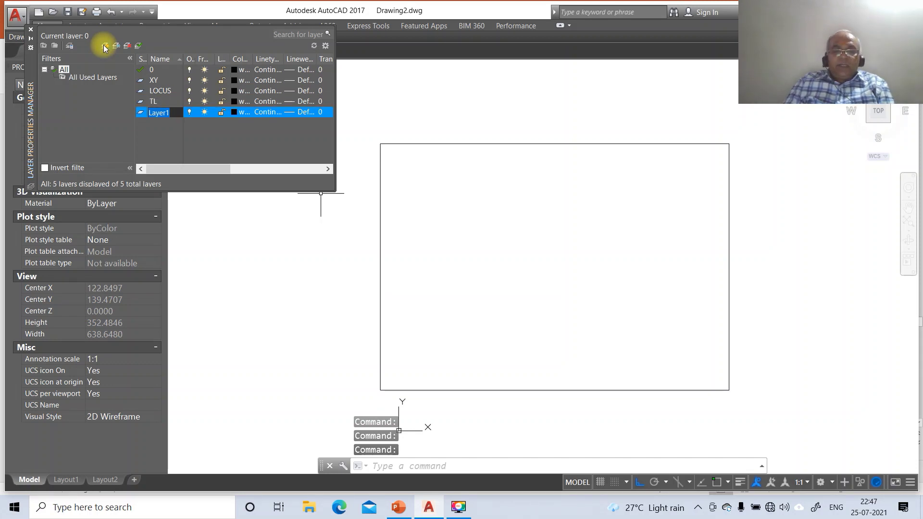
text(FV)
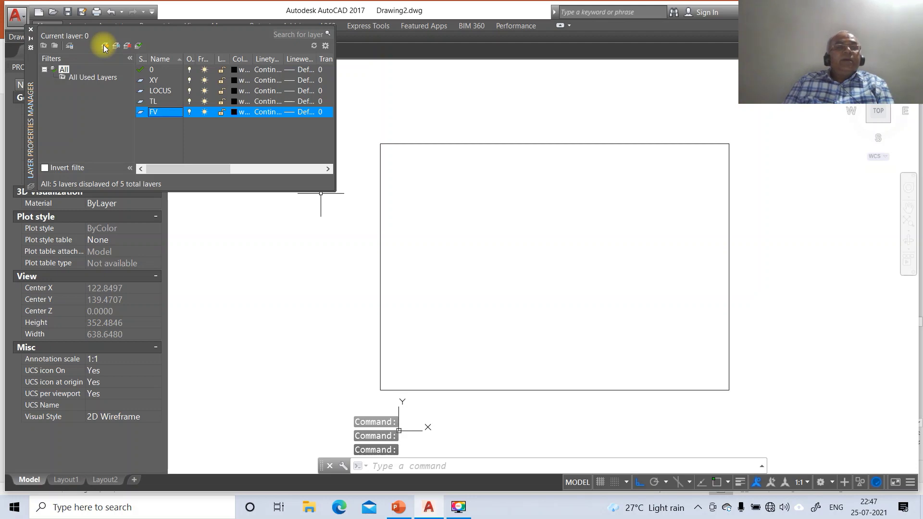
click(105, 46)
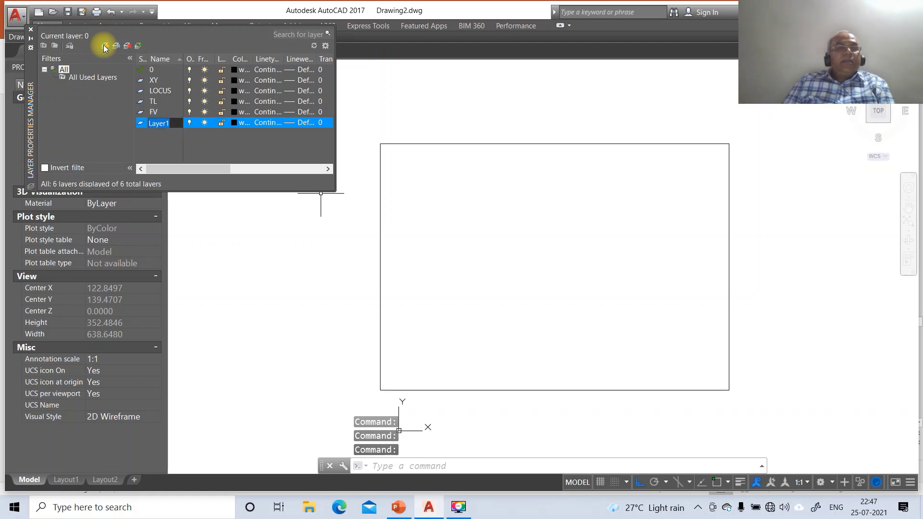
text(TV)
key(Return)
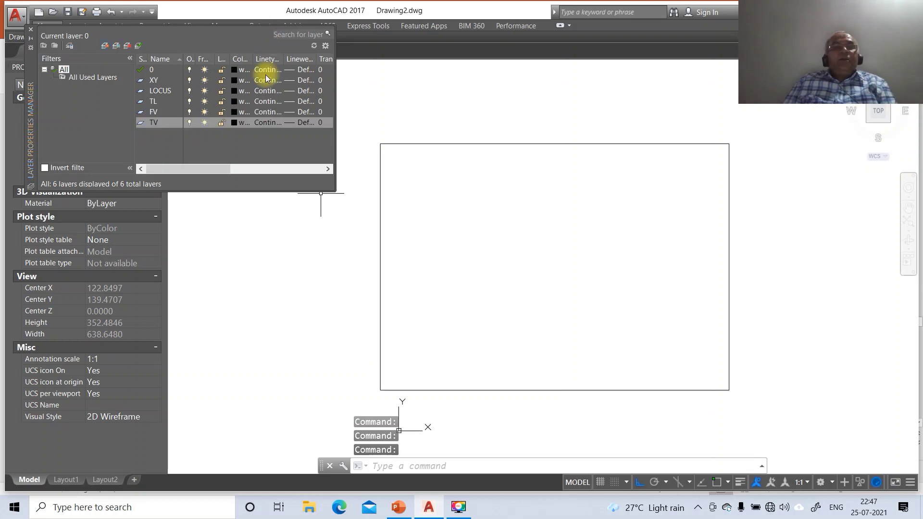
Step: Set the lineweight of layer 0 to 0.05 mm
click(301, 72)
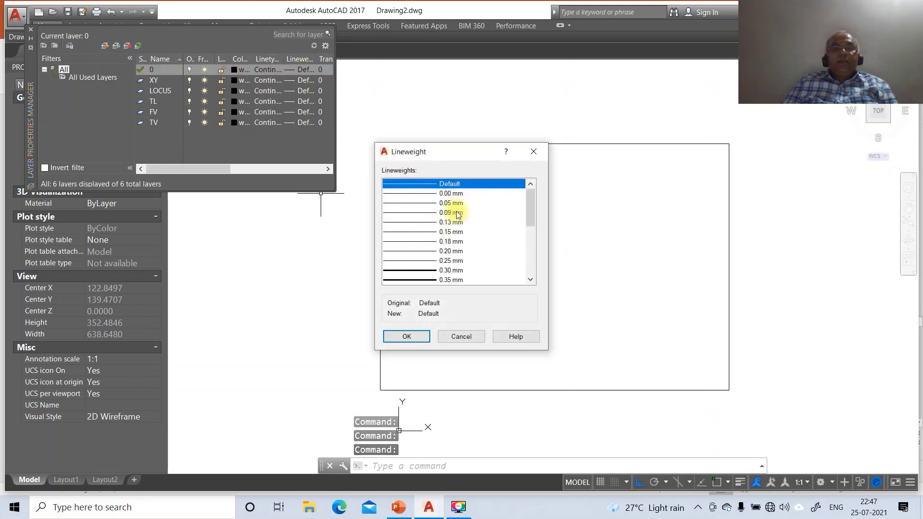
click(454, 203)
click(416, 338)
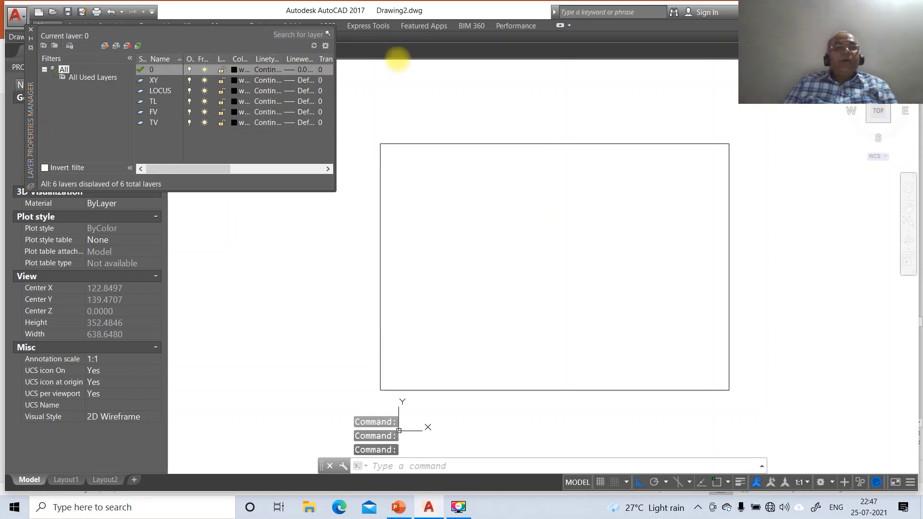
Step: Set the lineweight of layer XY to 0.13 mm
click(299, 80)
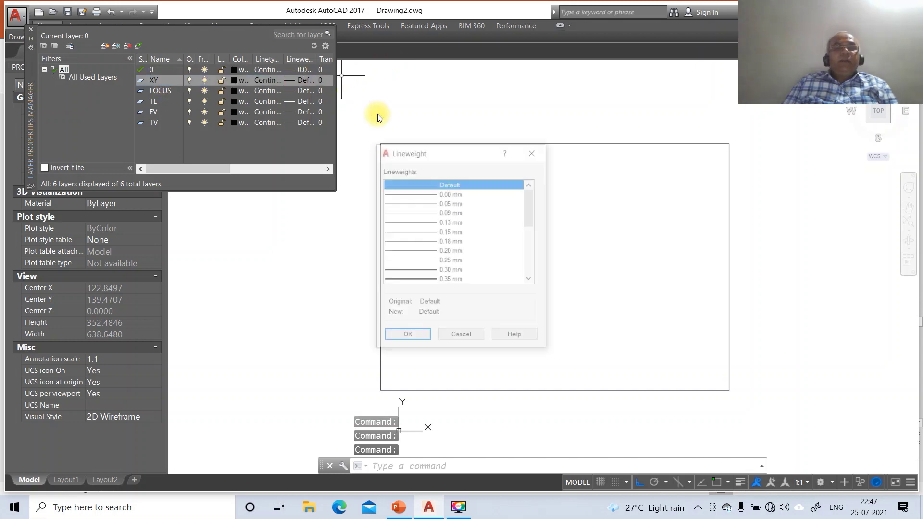
click(451, 204)
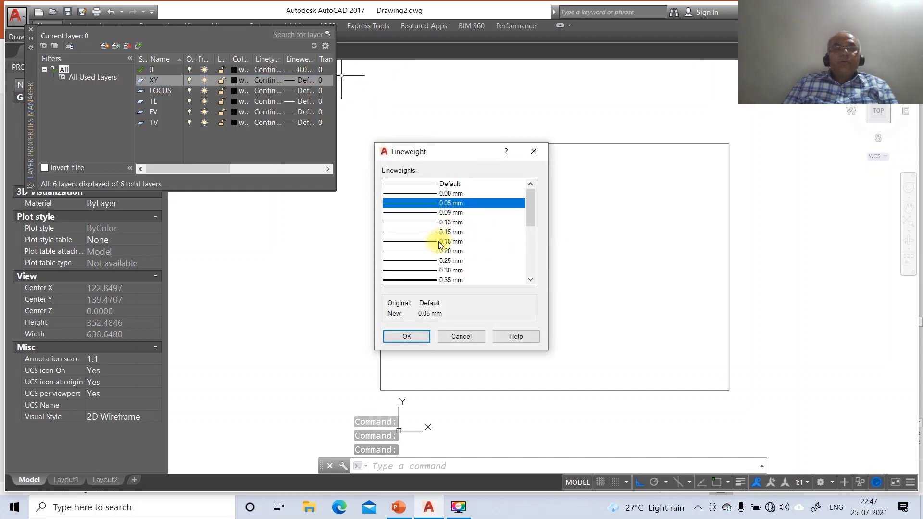
click(454, 222)
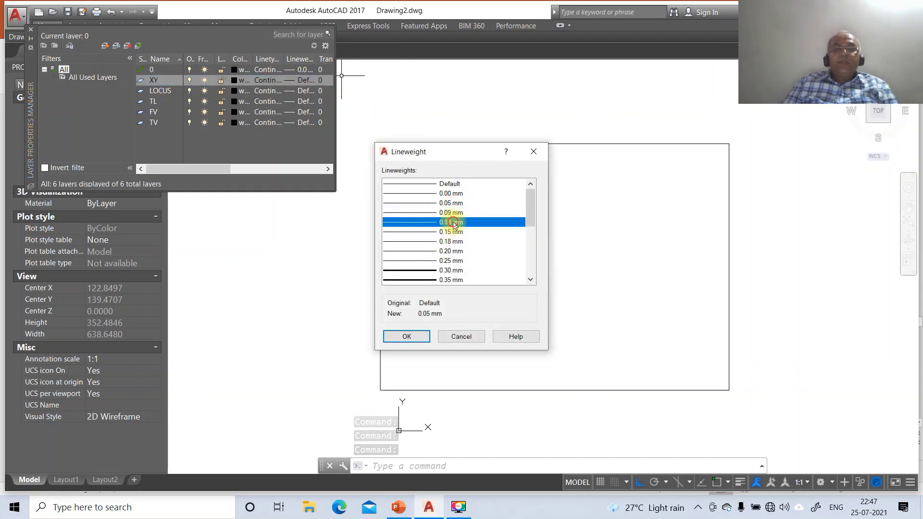
click(407, 336)
Step: Set the lineweight of layer LOCUS to 0.05 mm and of layer TL to 0.30 mm
click(298, 91)
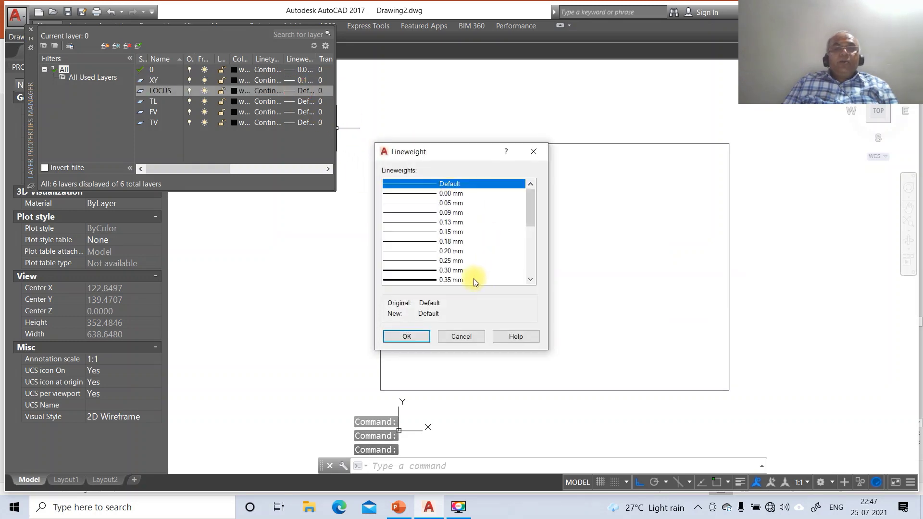
click(447, 204)
click(412, 336)
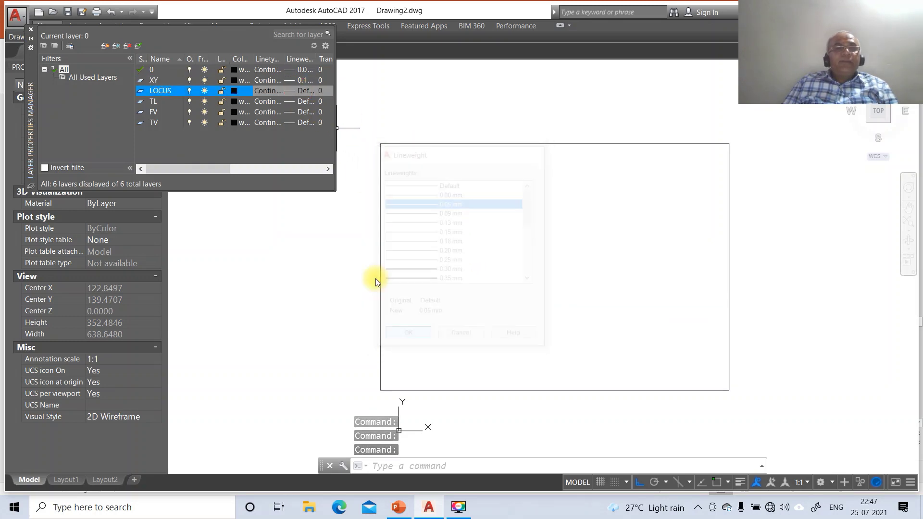
click(297, 105)
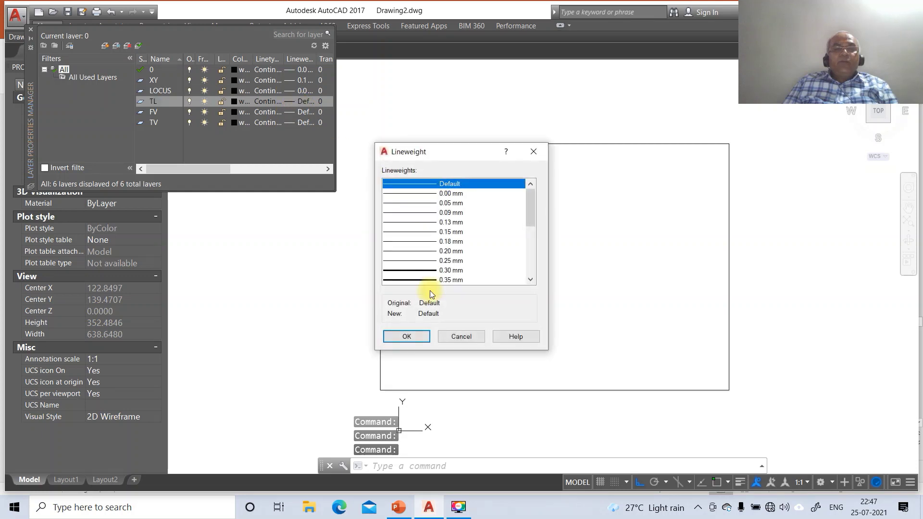
click(447, 270)
click(407, 336)
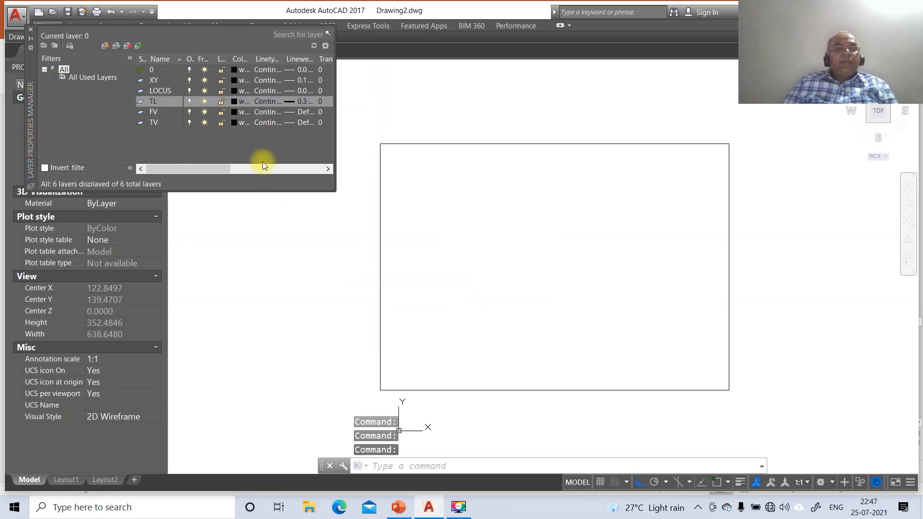
Step: Set the lineweight of layers FV and TV to 0.50 mm
click(291, 113)
scroll(453, 243, down, 5)
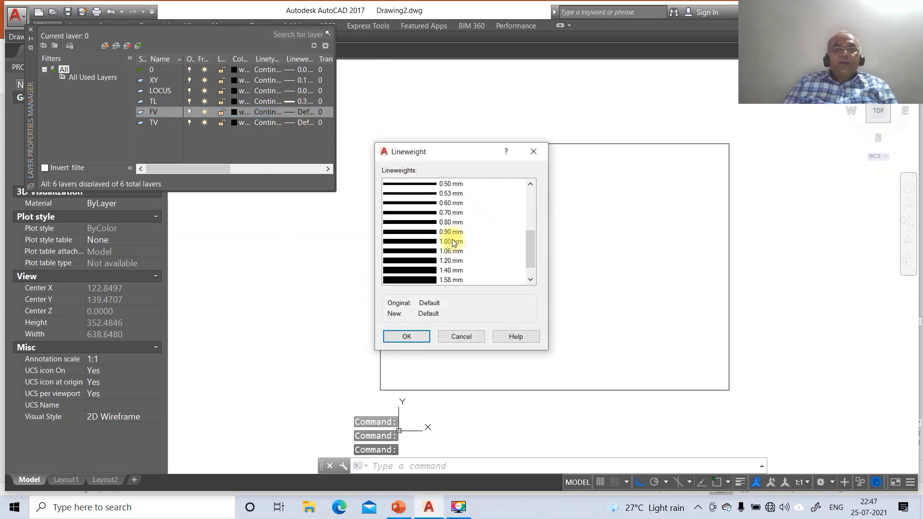
click(447, 185)
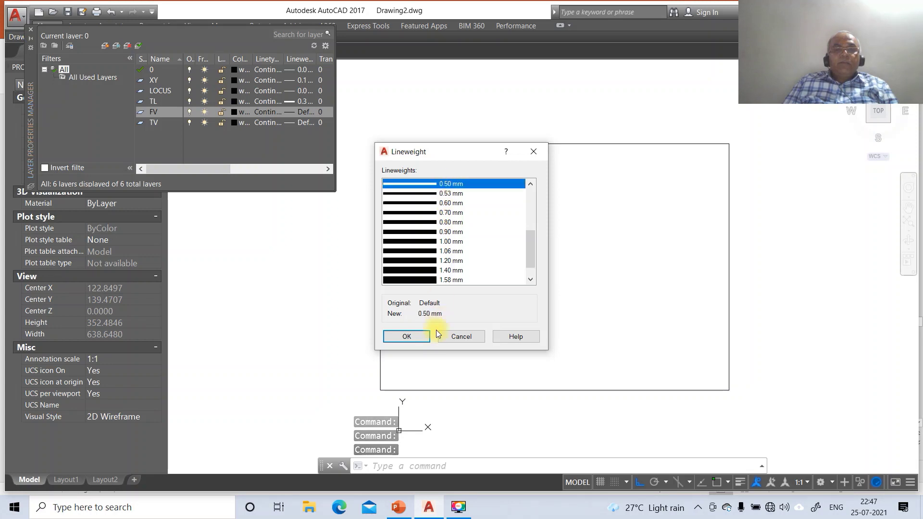
click(408, 336)
click(303, 122)
scroll(490, 226, down, 3)
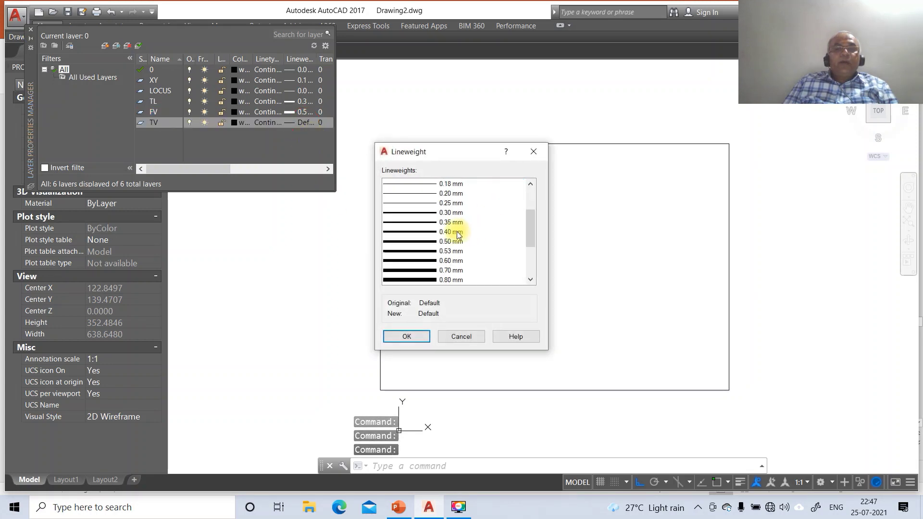
click(448, 241)
click(404, 338)
Step: Assign red to layer TV and magenta to layer FV
click(233, 123)
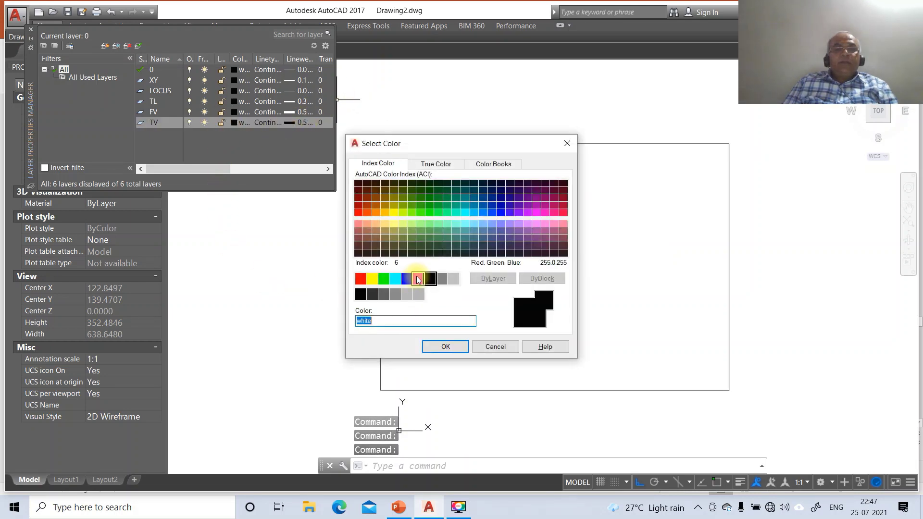
click(361, 279)
click(445, 346)
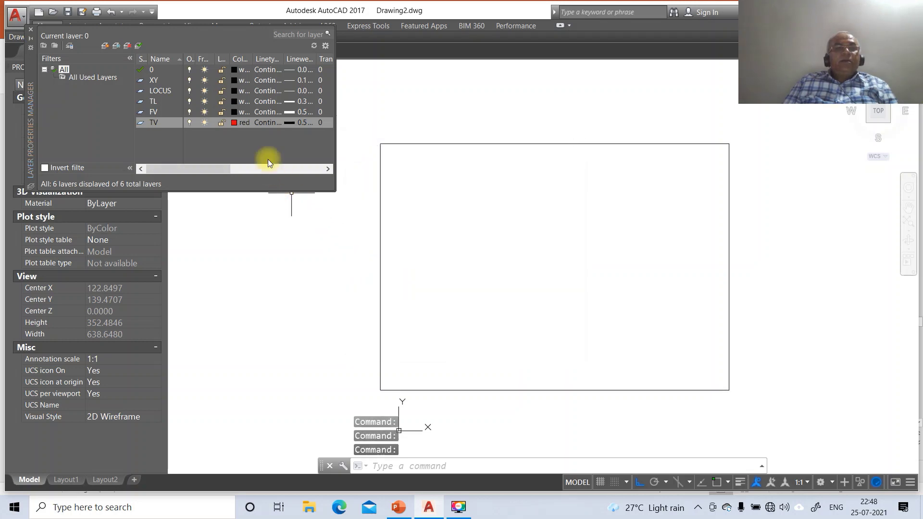
click(235, 111)
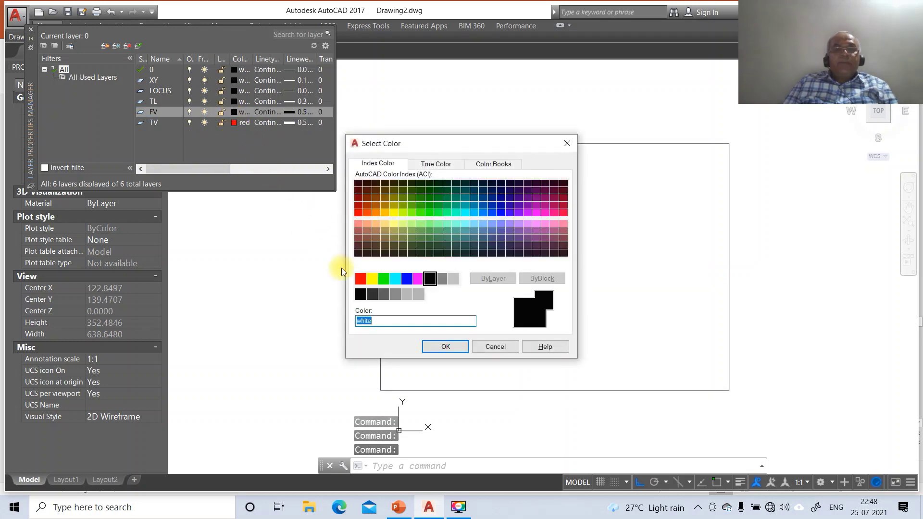
click(418, 280)
click(445, 347)
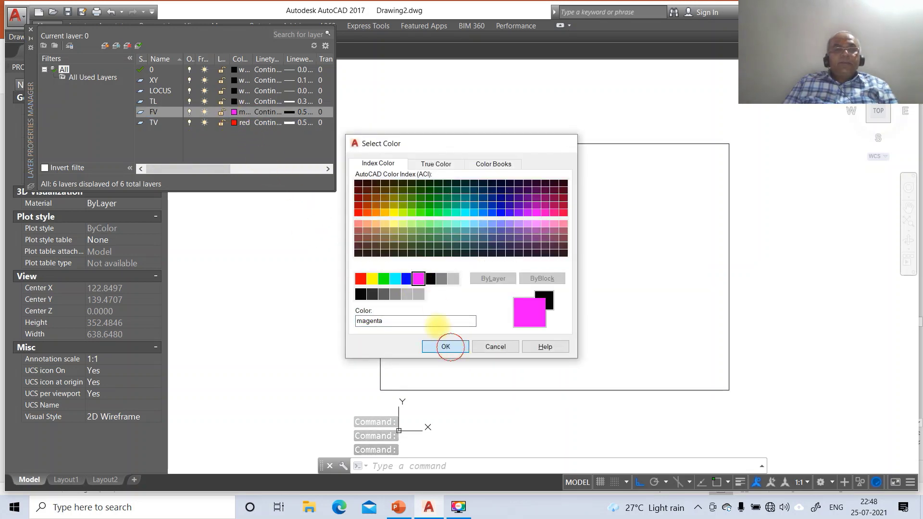
Step: Assign orange, index color 30, to layer TL
click(233, 101)
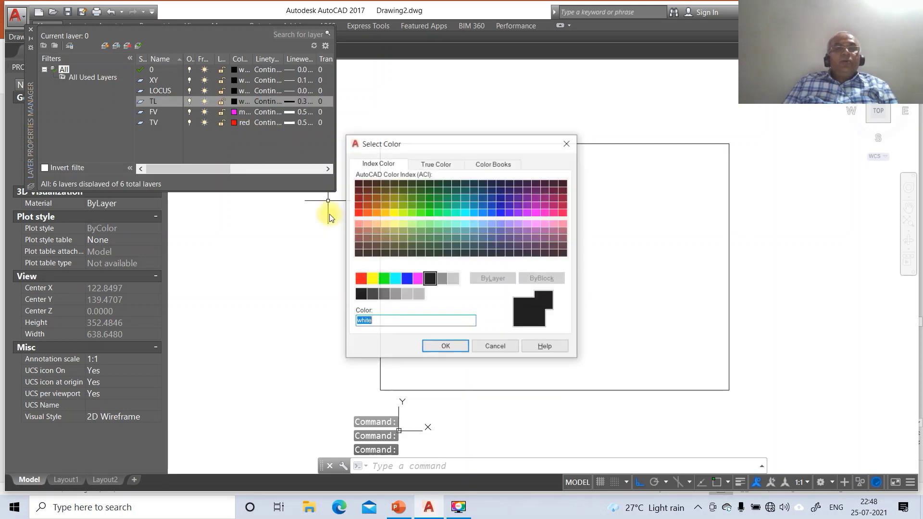
click(376, 214)
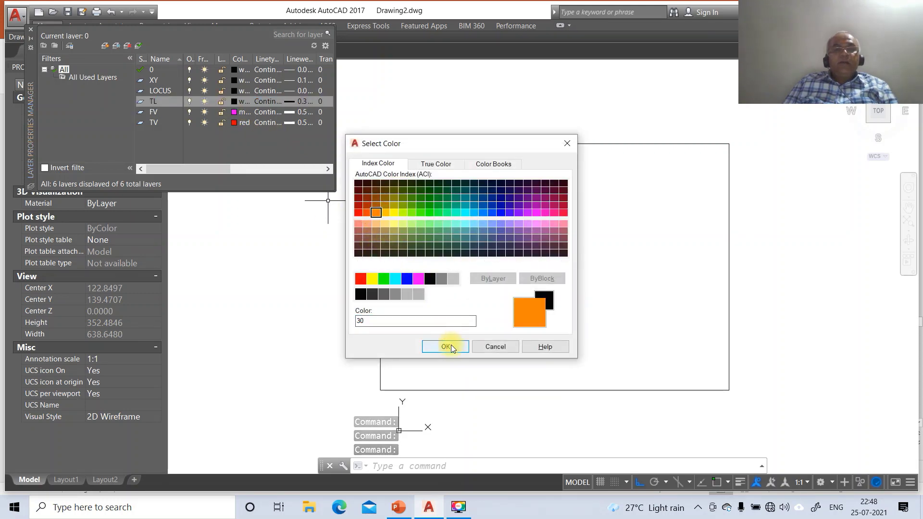
click(446, 347)
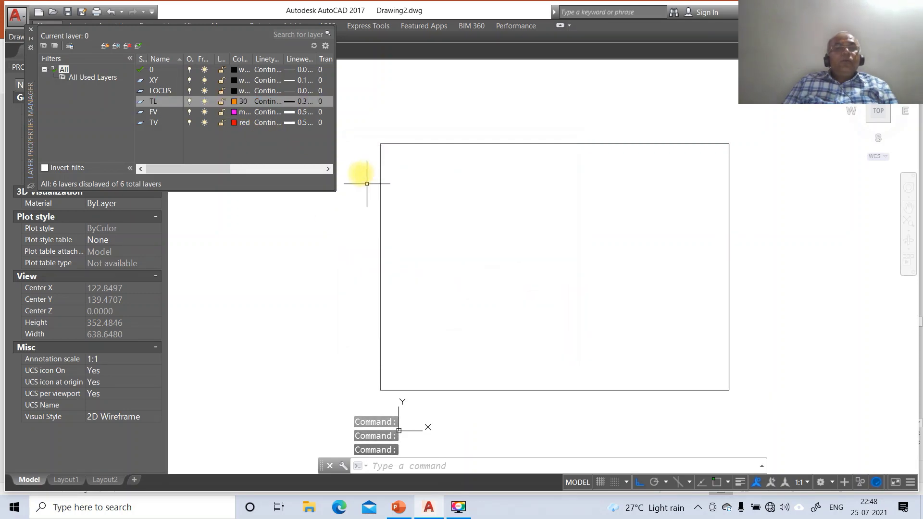
Step: Load the DASHDOT linetype, assign it to layer LOCUS, and close the layer properties manager
click(267, 90)
click(486, 316)
click(363, 229)
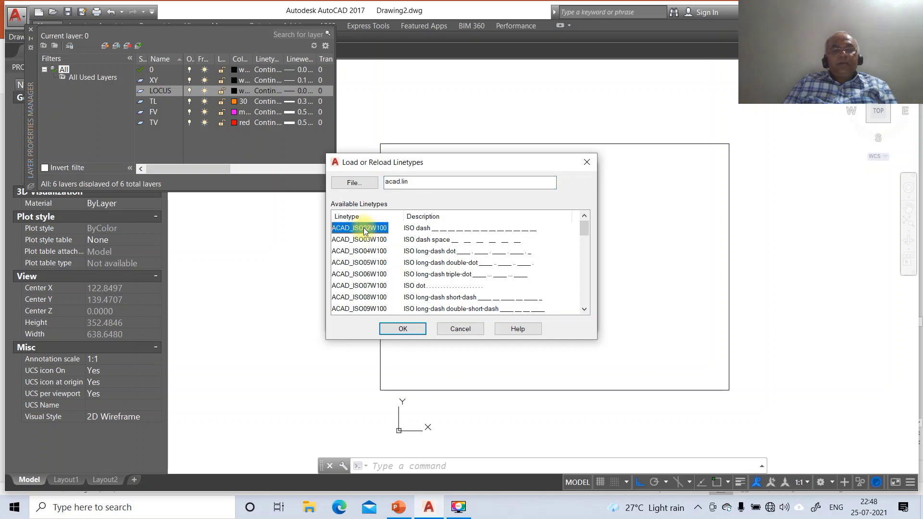
scroll(364, 230, down, 7)
click(364, 228)
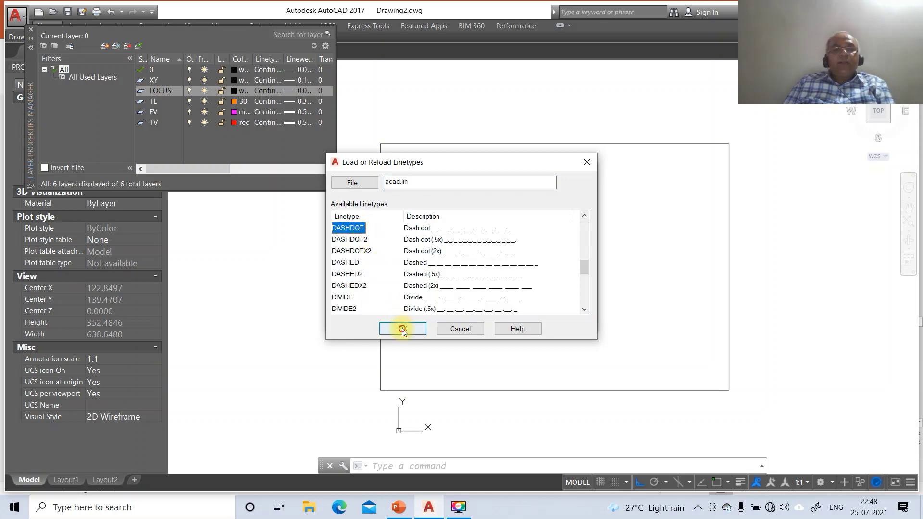
click(402, 329)
click(347, 230)
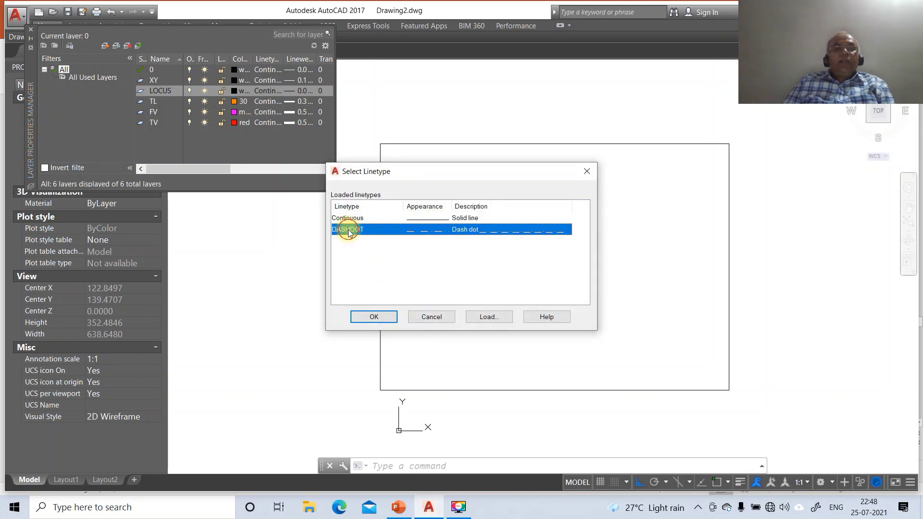
click(362, 316)
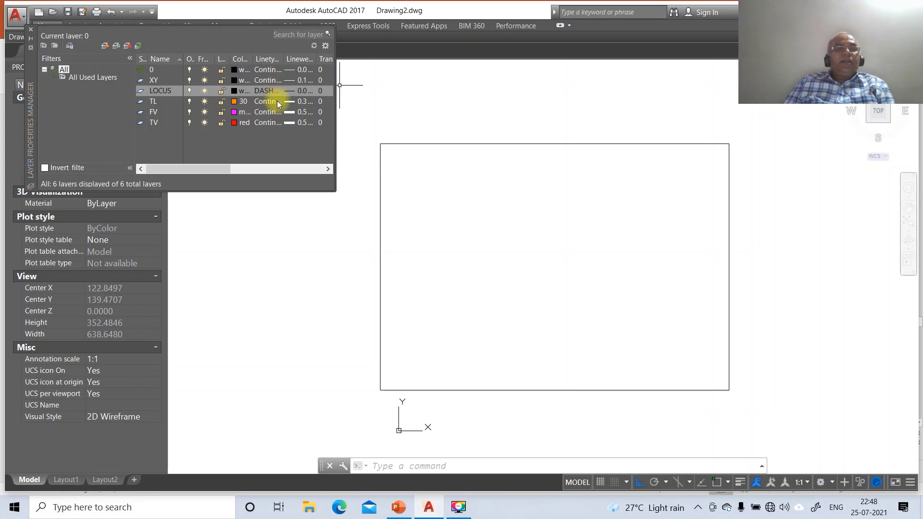
click(31, 30)
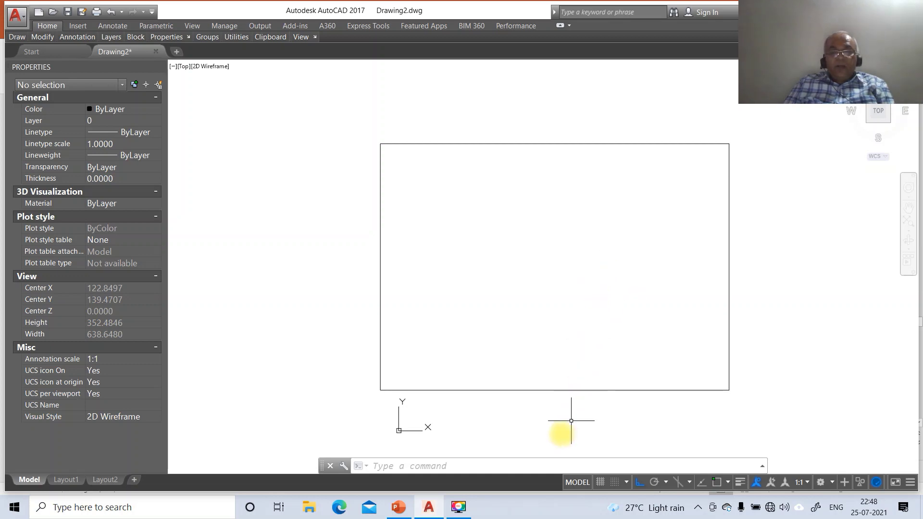
Step: Check the problem slide in PowerPoint, return to AutoCAD and draw a horizontal XY reference line across the middle of the frame
click(398, 507)
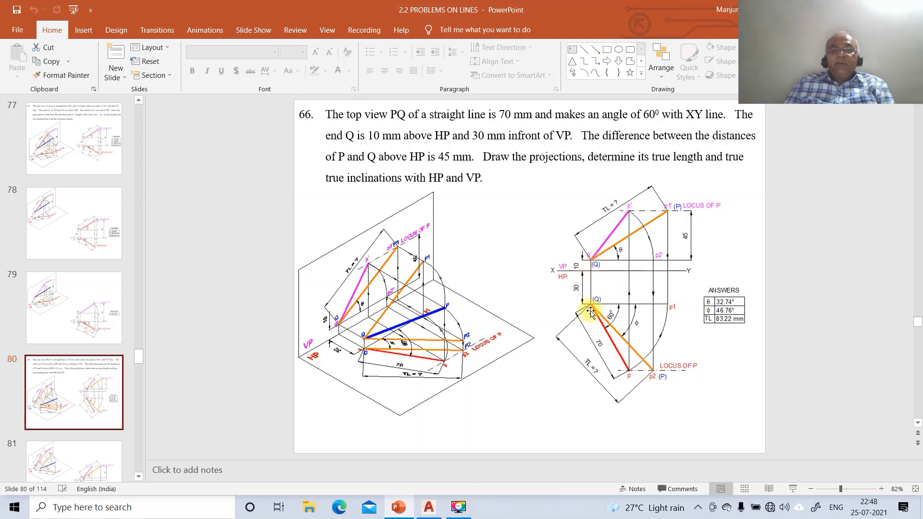
click(429, 507)
text(L)
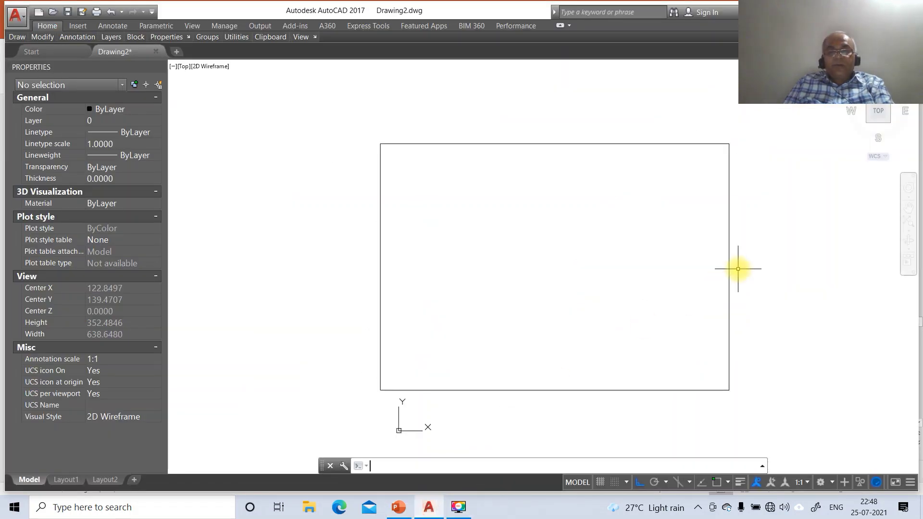
key(Return)
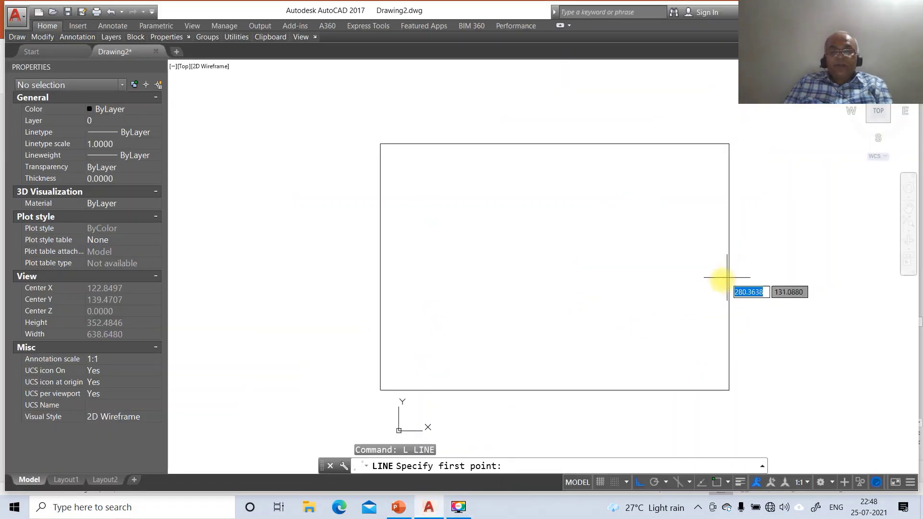
click(412, 261)
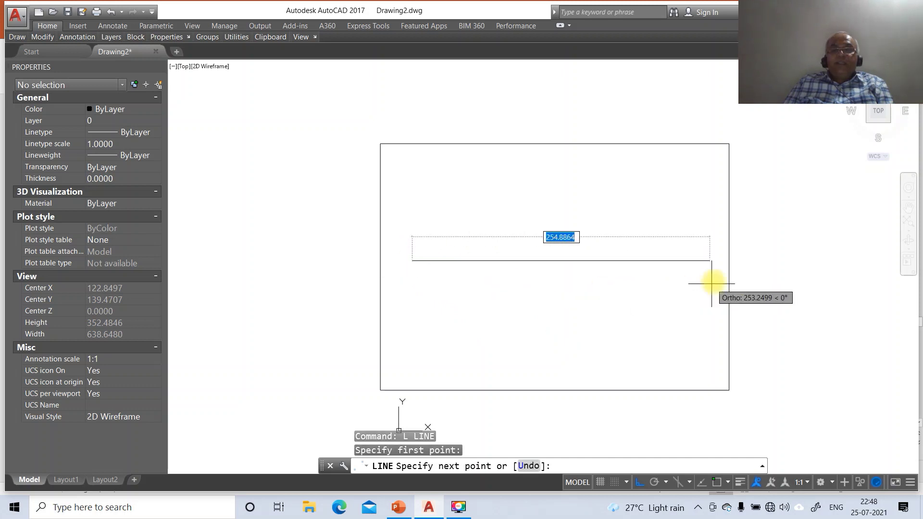
click(673, 267)
key(Return)
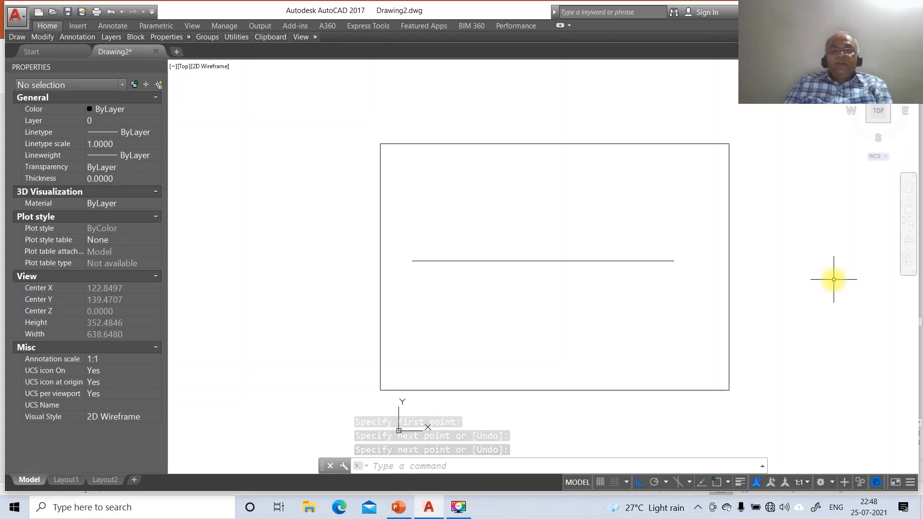
Step: Offset the horizontal XY reference line 10 mm upward
text(O)
key(Return)
text(10)
key(Return)
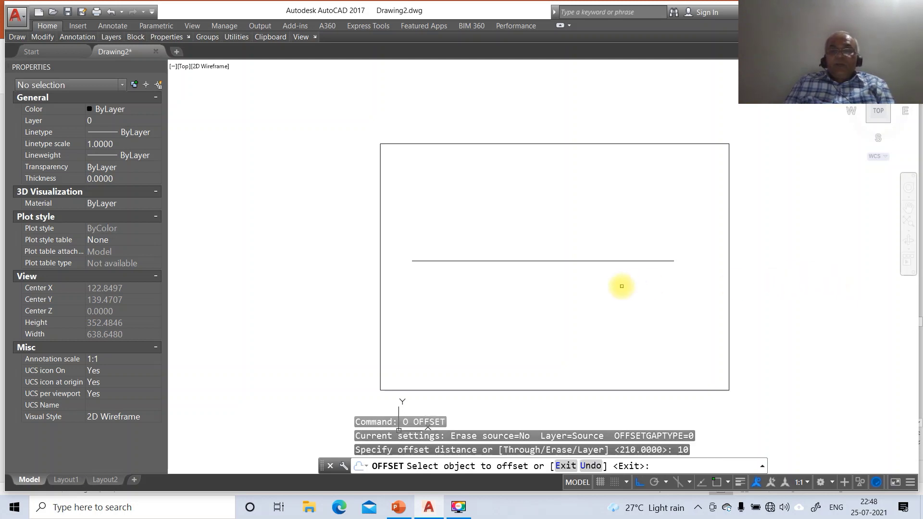
key(Escape)
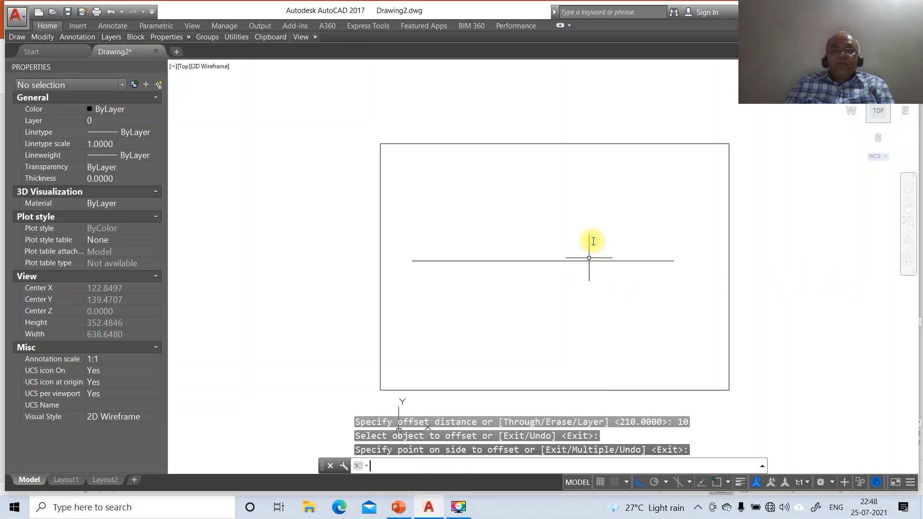
key(Return)
key(Return)
click(572, 262)
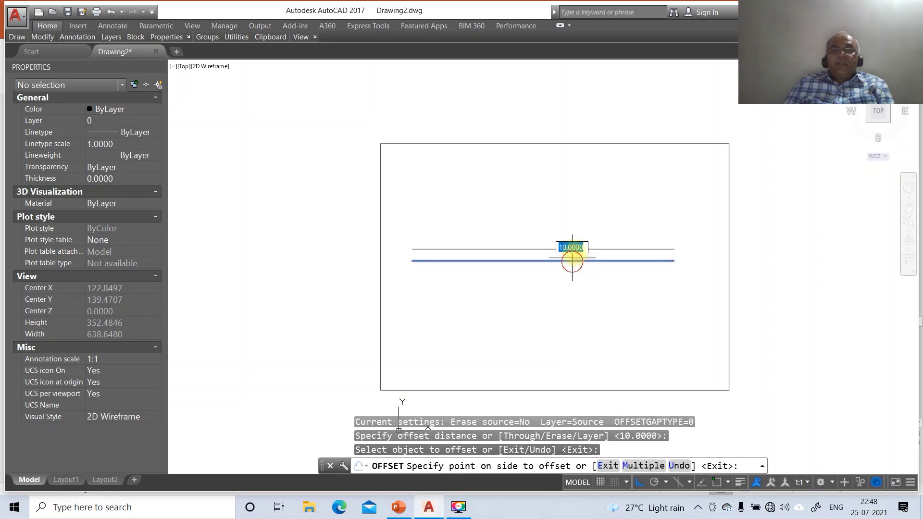
click(622, 185)
key(Return)
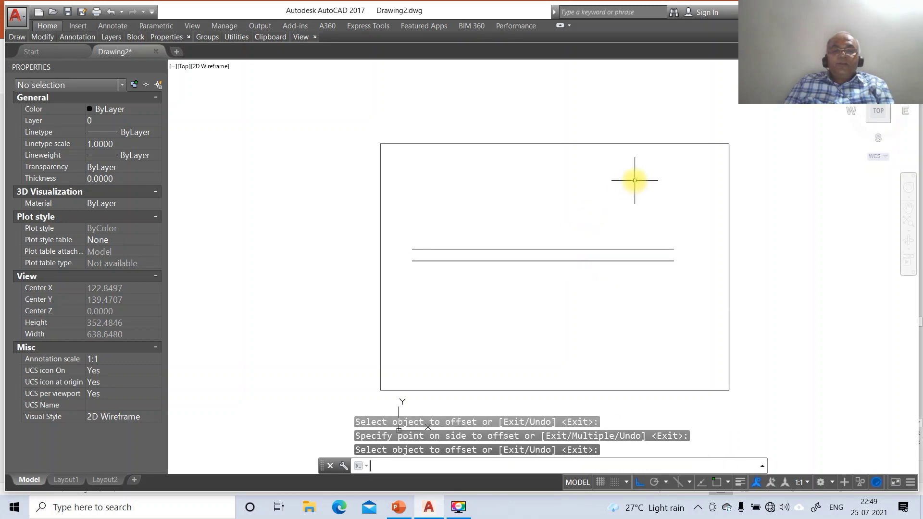
Step: Offset the XY reference line 30 mm downward
key(Return)
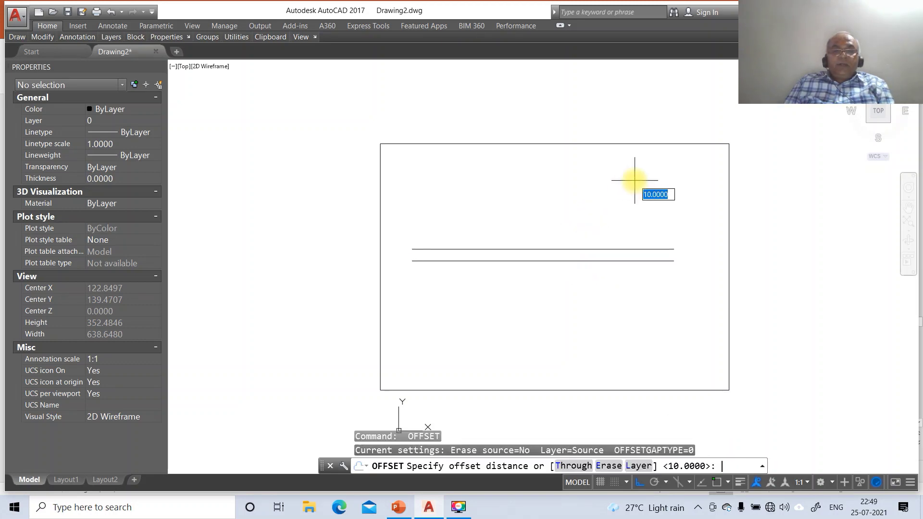
click(408, 507)
click(427, 506)
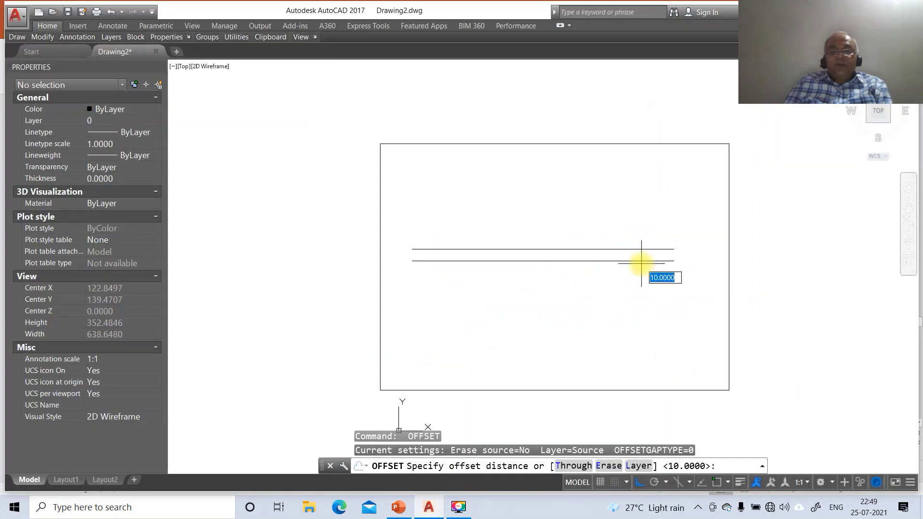
text(30)
key(Return)
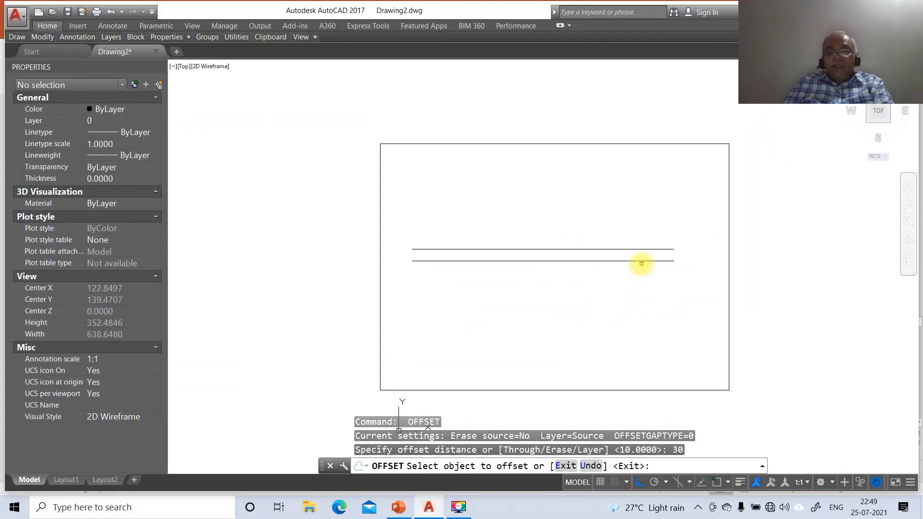
click(576, 259)
click(577, 261)
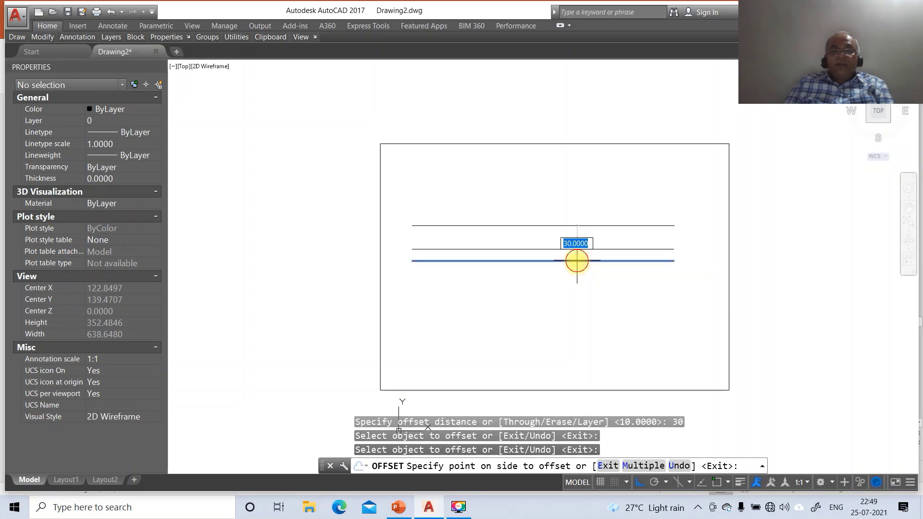
click(576, 288)
key(Return)
Step: Draw a vertical projector near the left ends, from the line above XY perpendicular to the line 30 mm below XY
text(l)
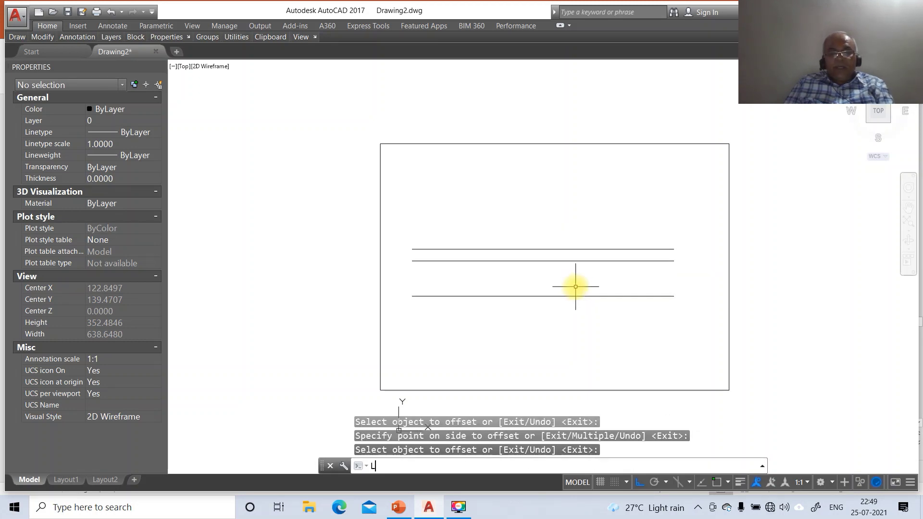
key(Return)
text(NEA)
key(Return)
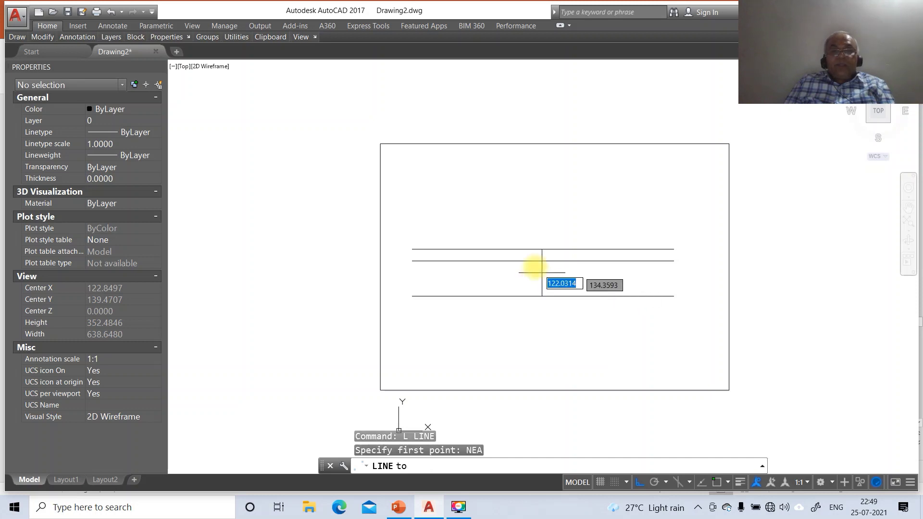
click(459, 250)
text(PER)
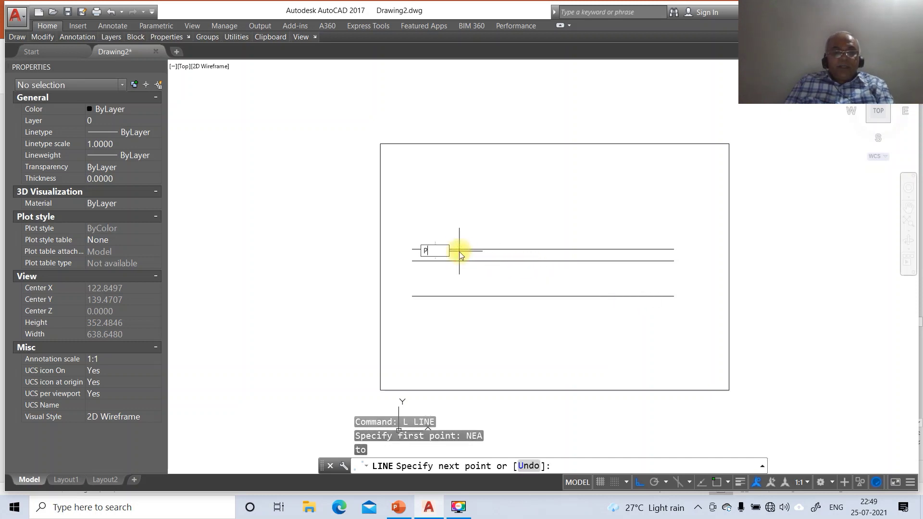
key(Return)
click(464, 300)
key(Return)
Step: Fillet the vertical projector with the upper and lower offset lines into sharp corners, keeping the parts to its right
text(f)
key(Return)
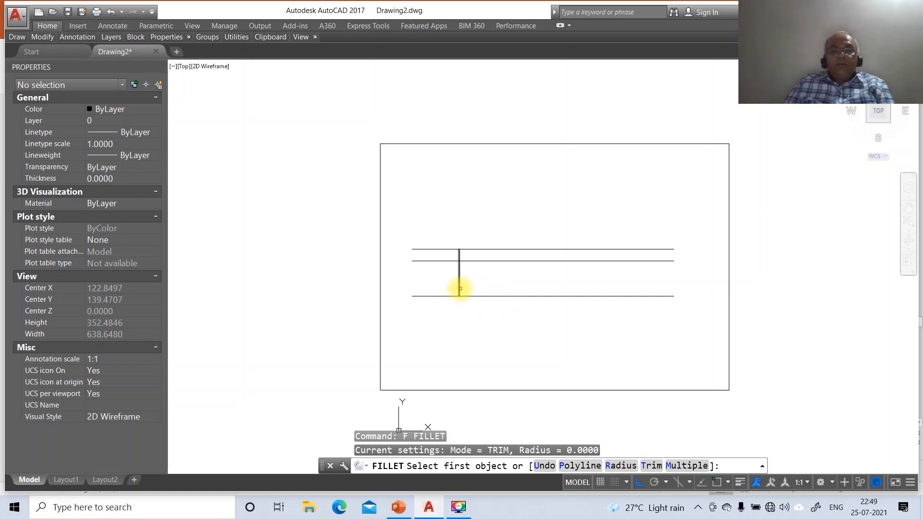
click(460, 288)
click(482, 249)
key(Return)
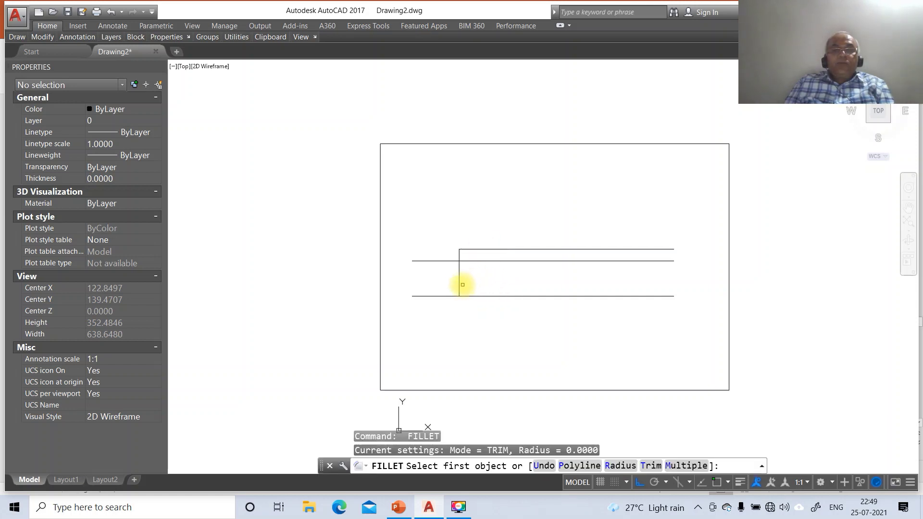
click(460, 284)
click(471, 296)
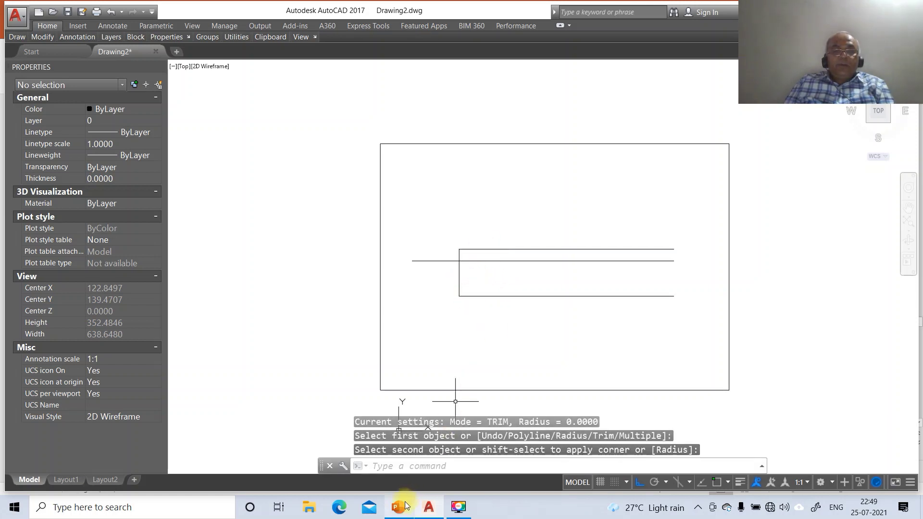
Step: Check the problem slide in PowerPoint, return to AutoCAD and offset the line 10 mm above XY by 45 mm upward
key(alt+Tab)
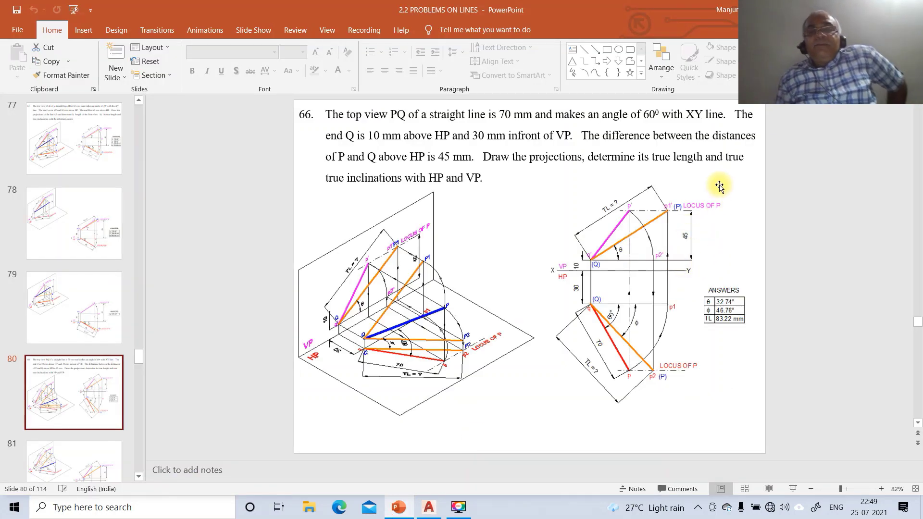
click(429, 507)
text(o)
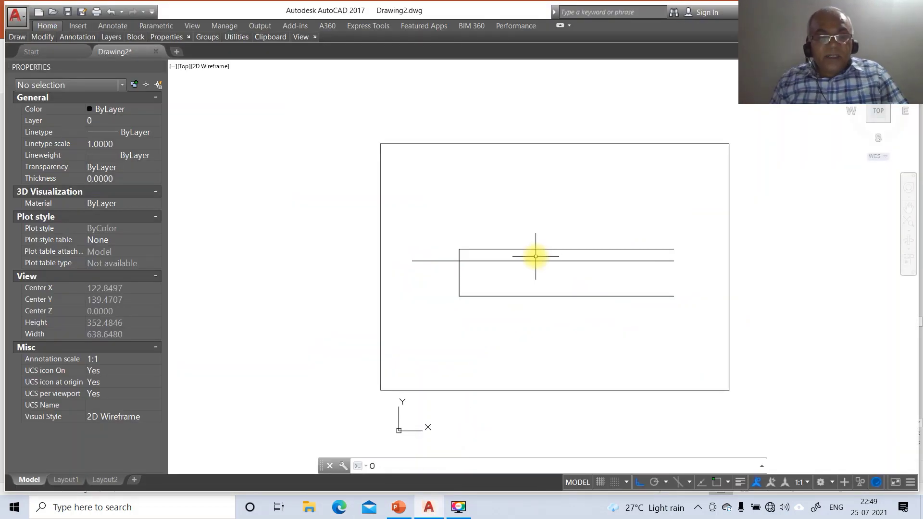
key(Return)
text(45)
key(Return)
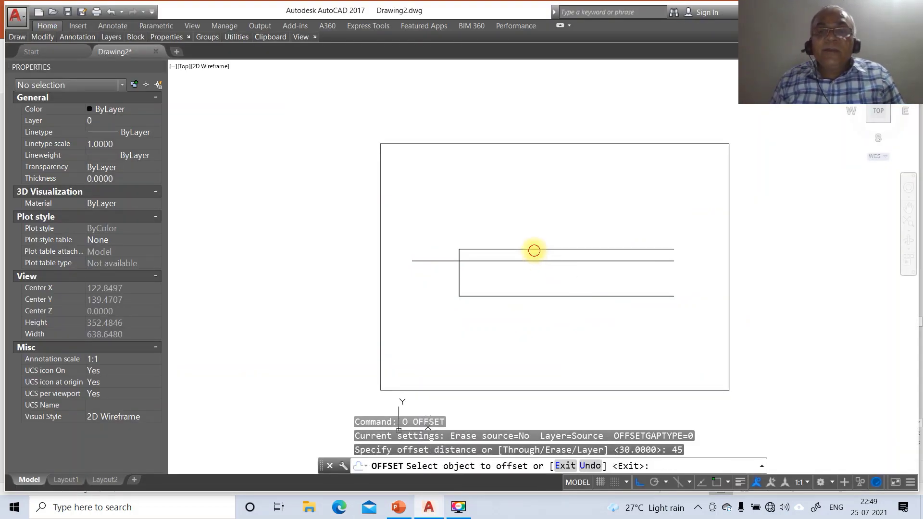
click(533, 249)
click(533, 221)
key(Return)
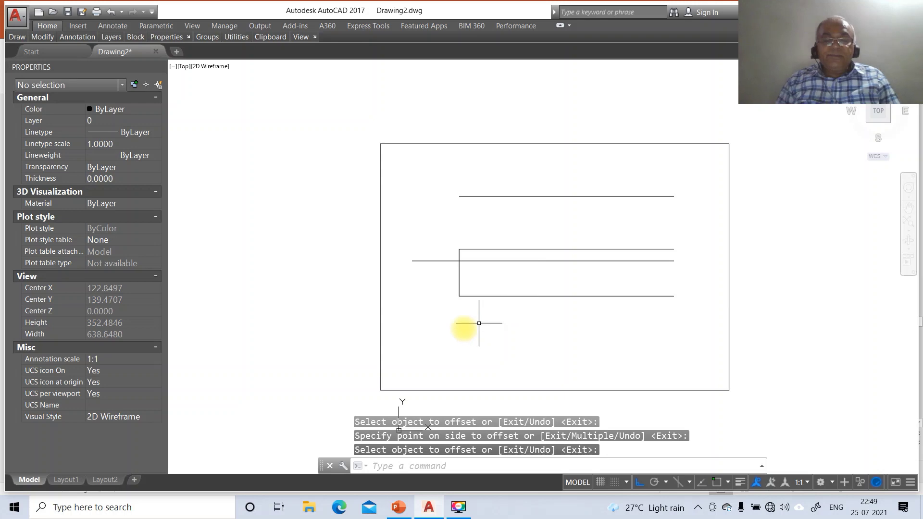
Step: Check the slide in PowerPoint, return to AutoCAD and draw the top view line from the projector's lower corner, 70 mm long at -60°
click(405, 511)
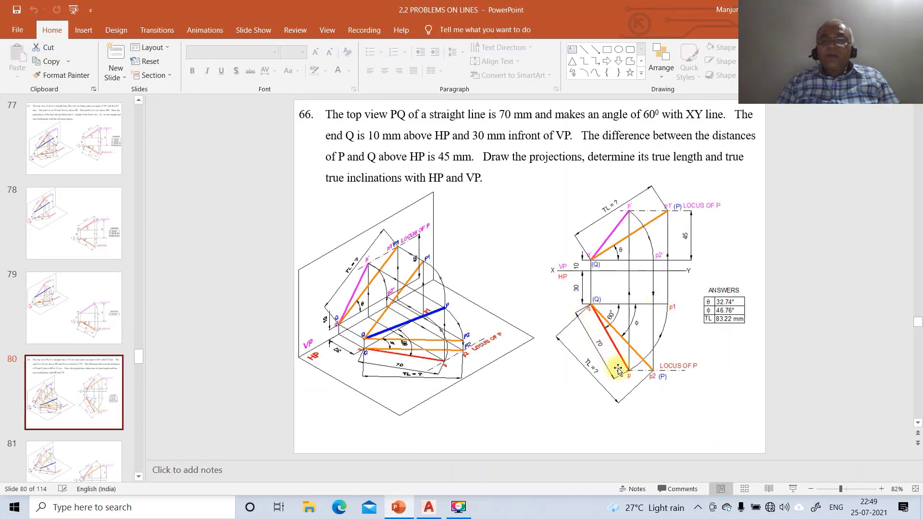
click(432, 506)
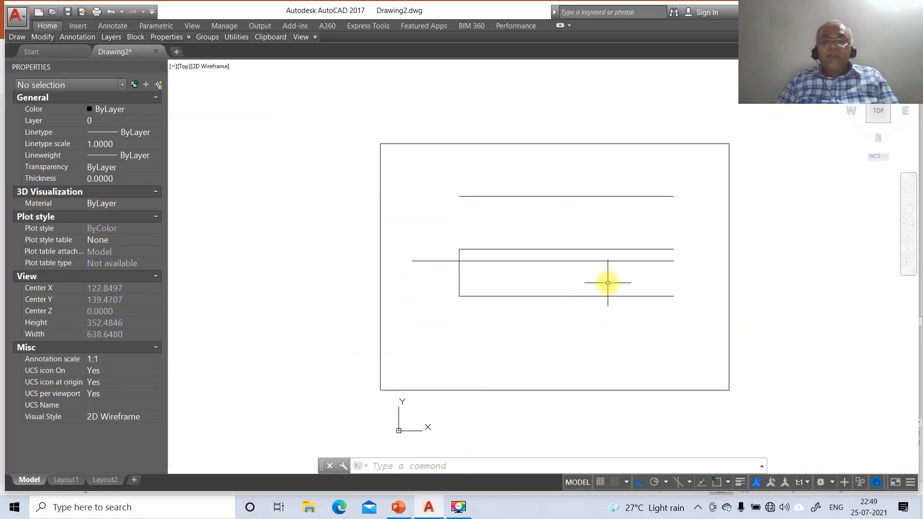
text(l)
key(Return)
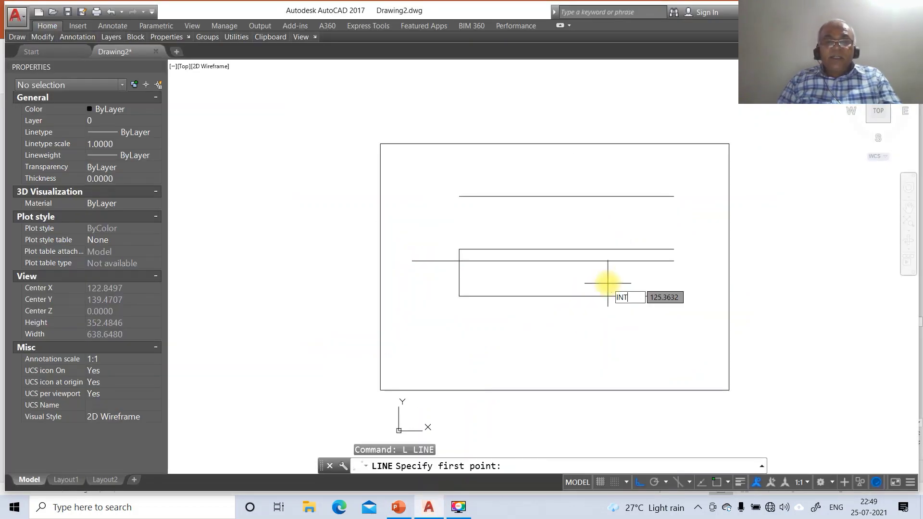
text(INT)
key(Return)
click(459, 296)
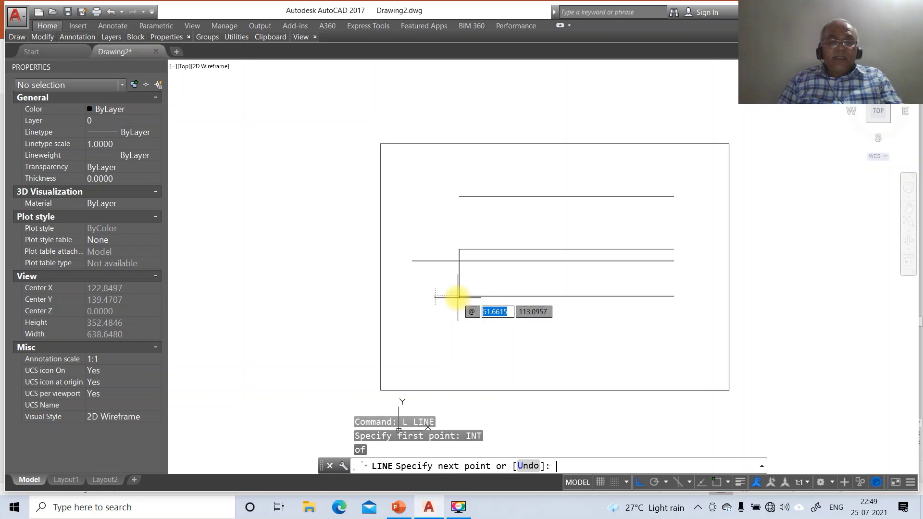
key(Tab)
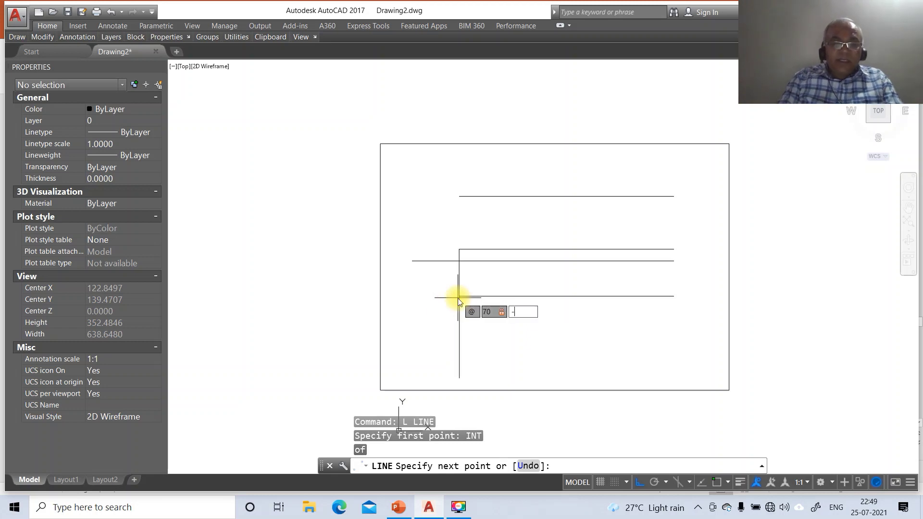
text(-60)
key(Return)
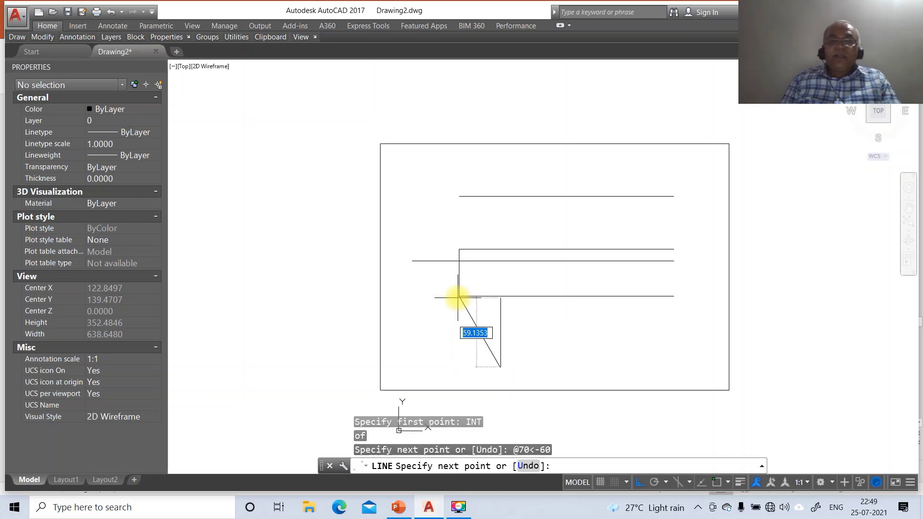
Step: After checking the PowerPoint slide, continue the line in AutoCAD perpendicular to the uppermost horizontal line, then to the projector's upper corner
click(398, 507)
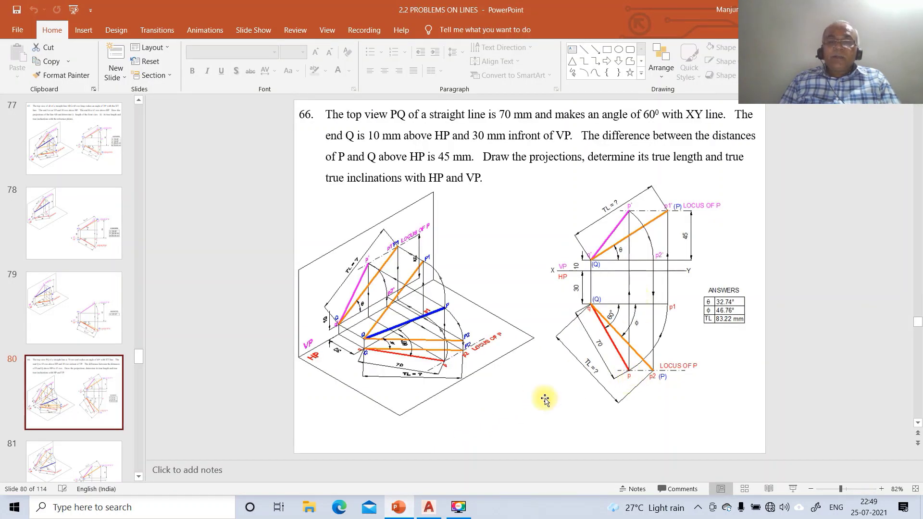
click(429, 508)
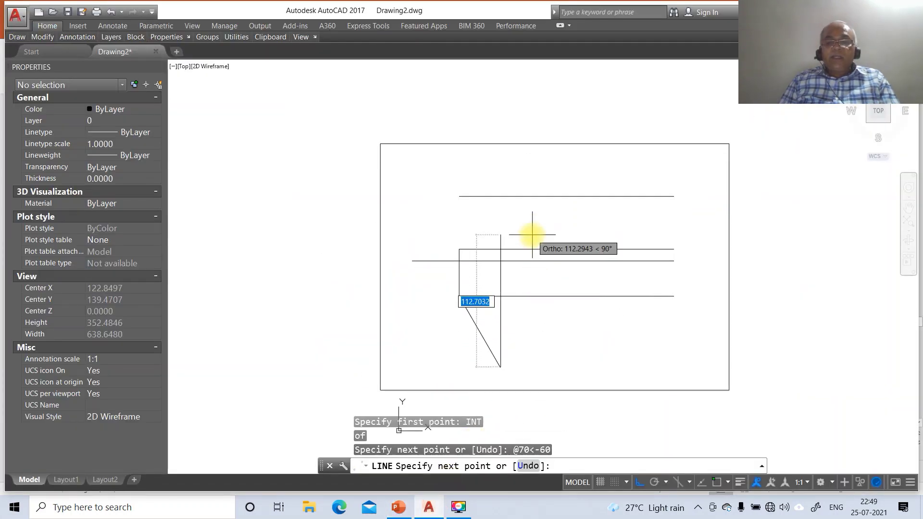
text(PER)
key(Return)
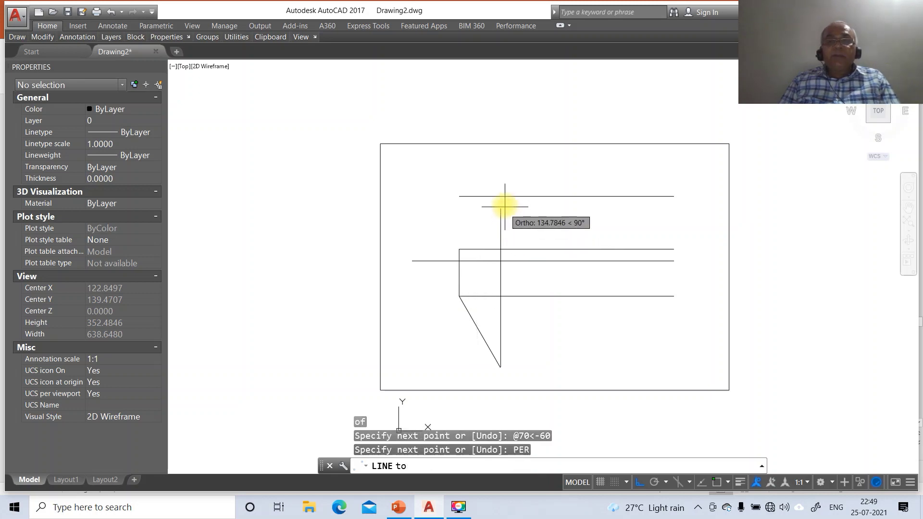
click(504, 198)
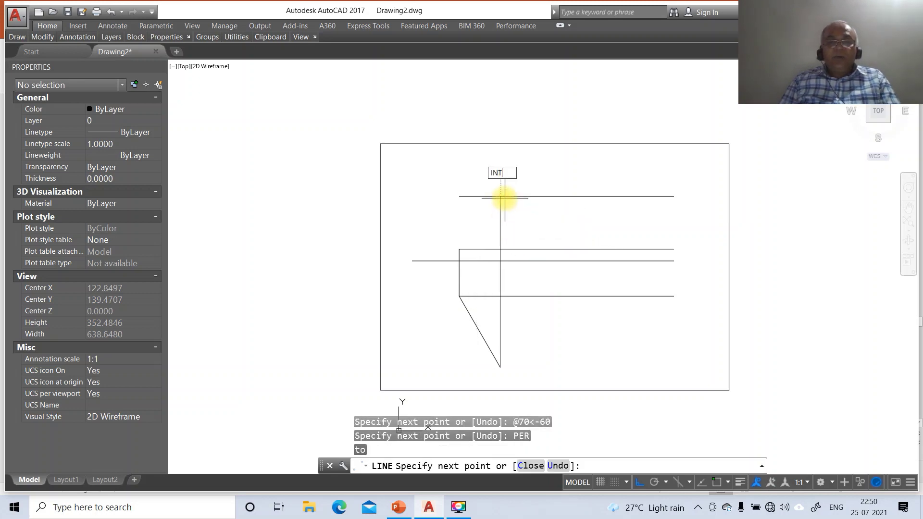
text(INT)
key(Return)
click(459, 249)
key(Return)
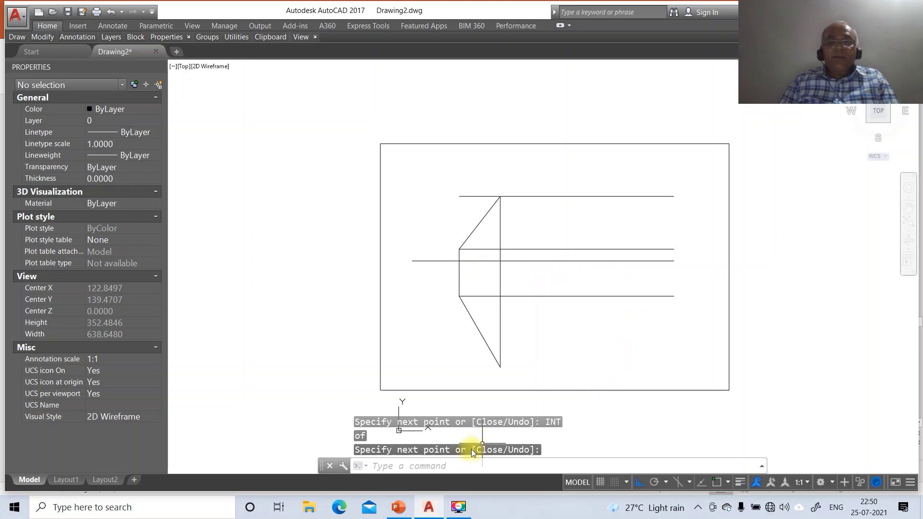
Step: Check the slide in PowerPoint, return to AutoCAD and draw a horizontal locus line rightward from the top view's lower end
click(401, 508)
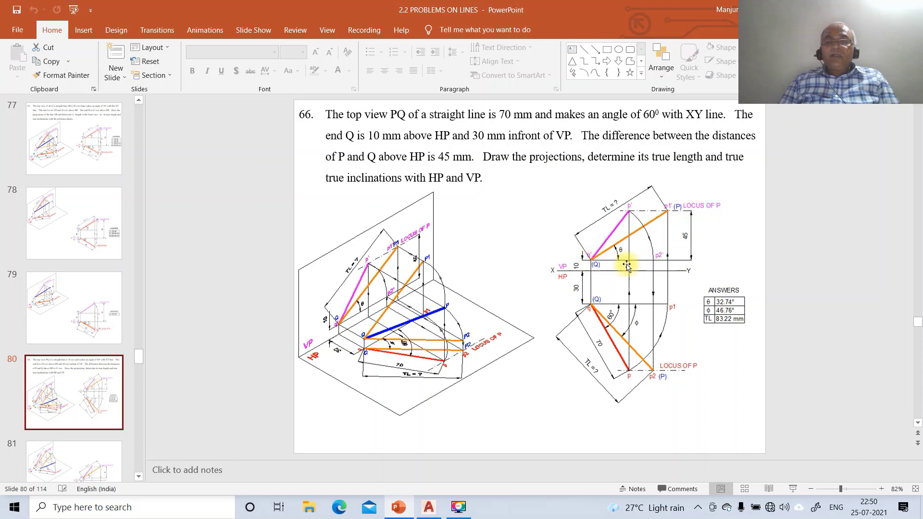
click(428, 507)
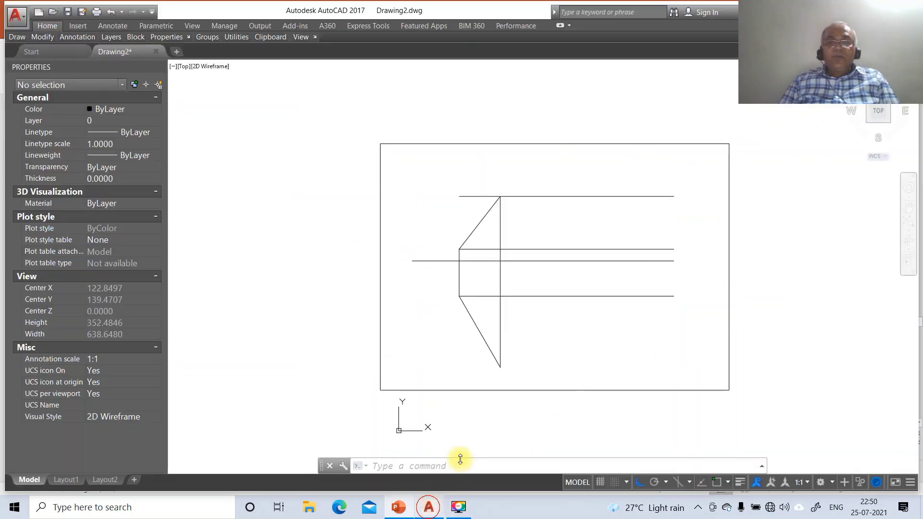
text(l)
key(Return)
text(INT)
key(Return)
click(497, 367)
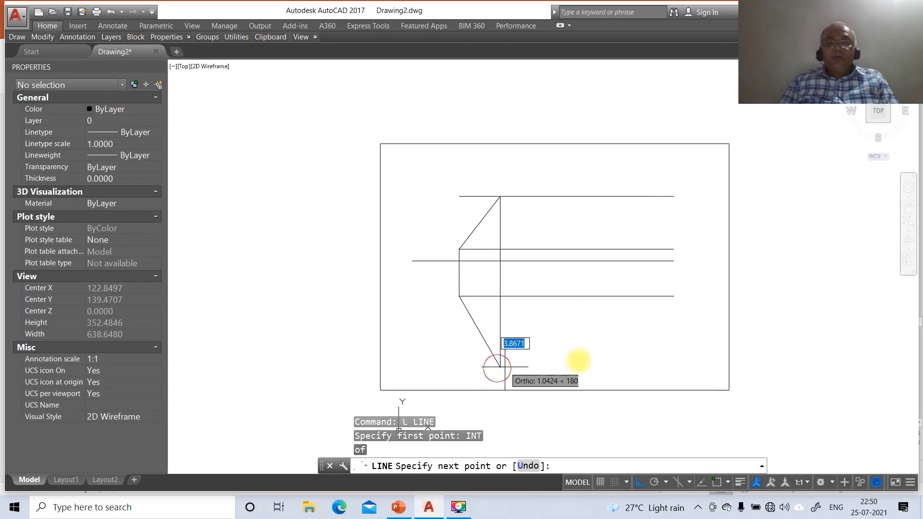
click(674, 359)
key(Return)
Step: Extend the lower locus line leftward to the frame's left edge
text(EX)
key(Return)
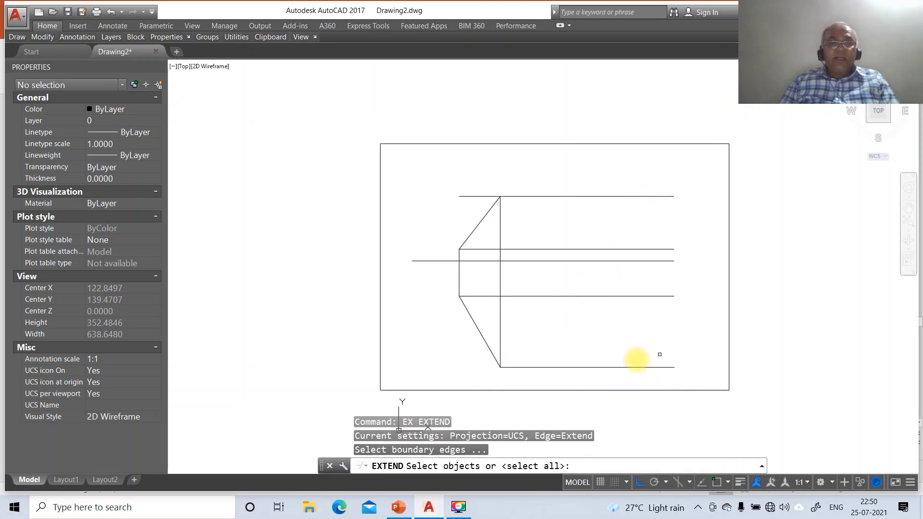
click(380, 355)
key(Return)
click(506, 366)
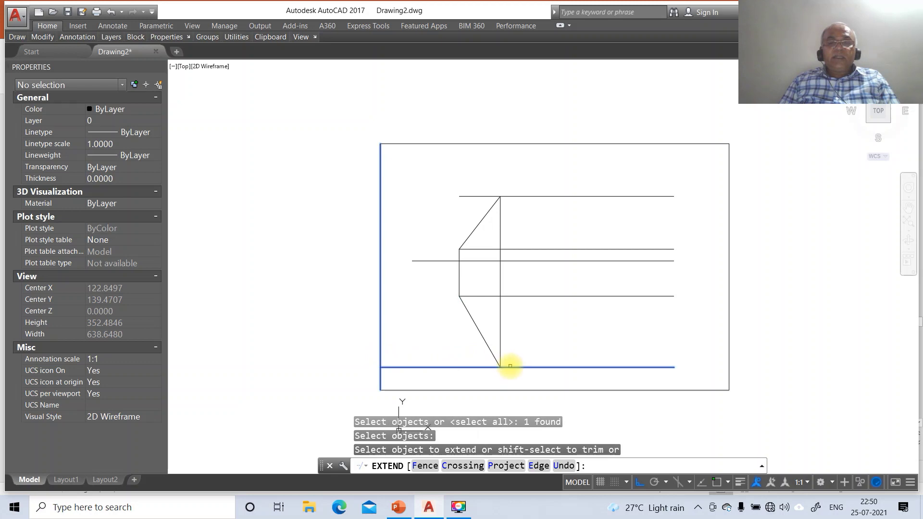
key(Return)
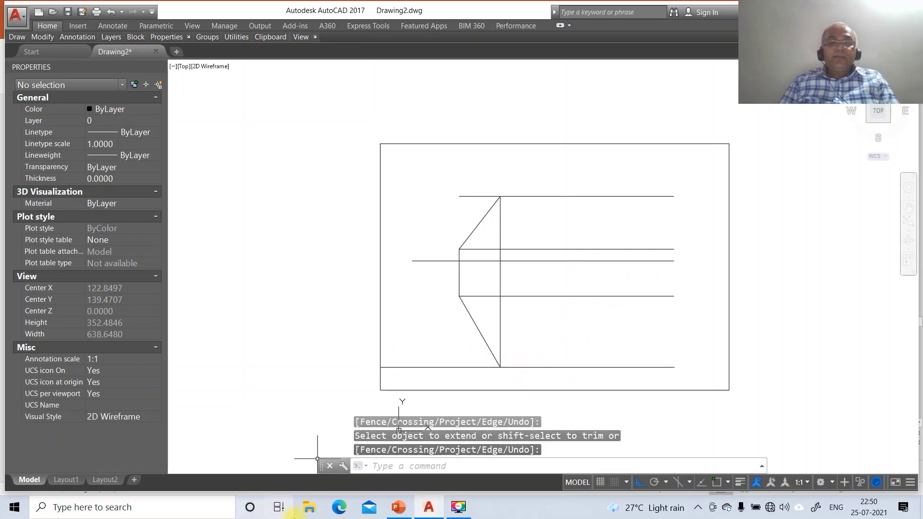
Step: Check the slide in PowerPoint, return to AutoCAD and draw a circle centred on the top view's upper-left corner, passing through its lower end
click(399, 508)
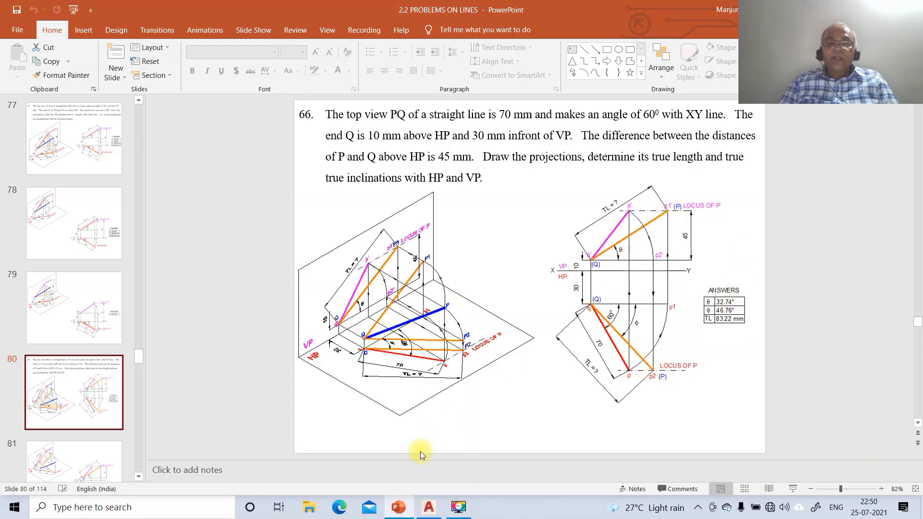
click(427, 507)
text(c)
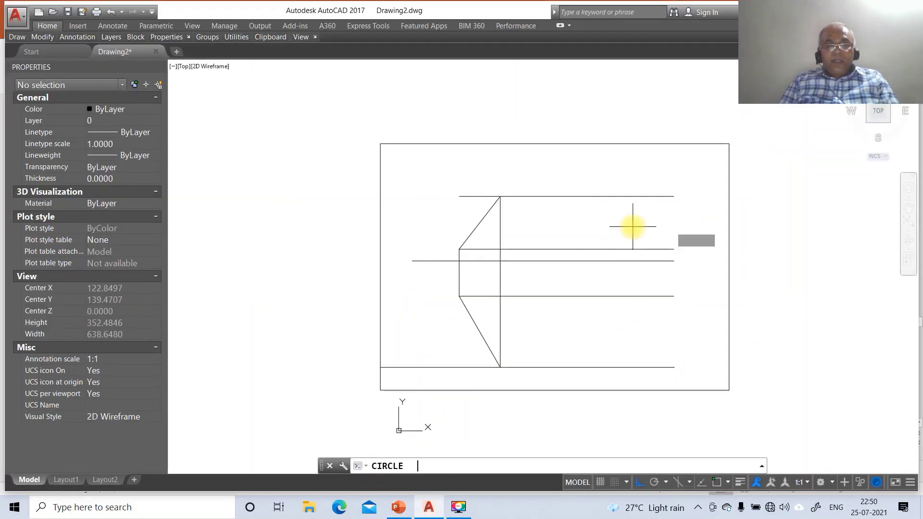
key(Return)
text(int)
key(Return)
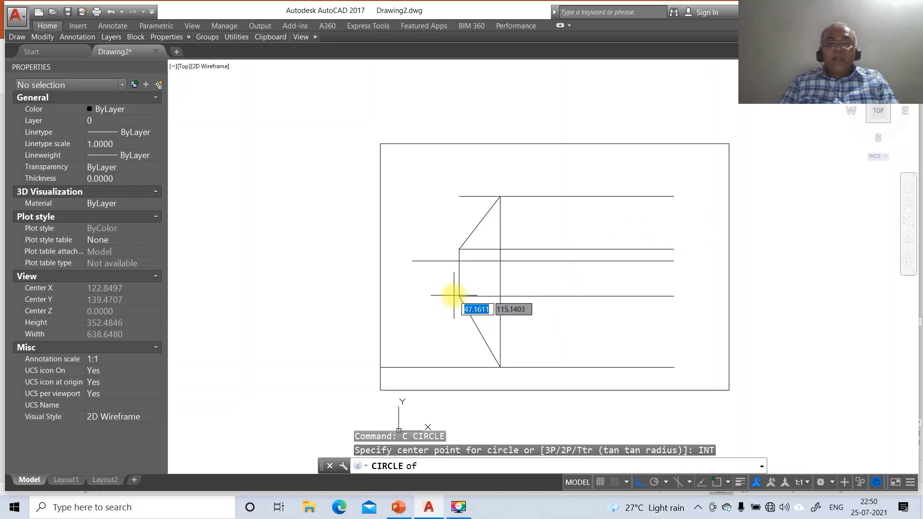
click(459, 296)
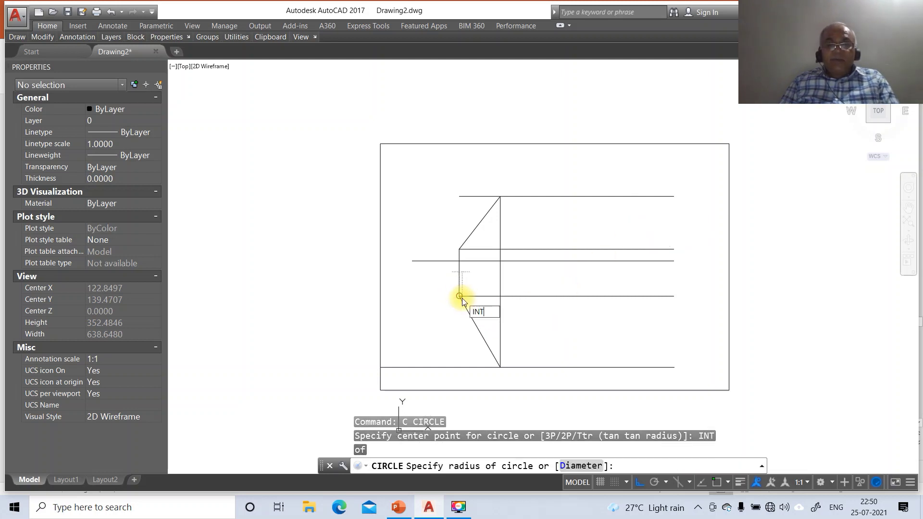
text(INT)
key(Return)
click(500, 368)
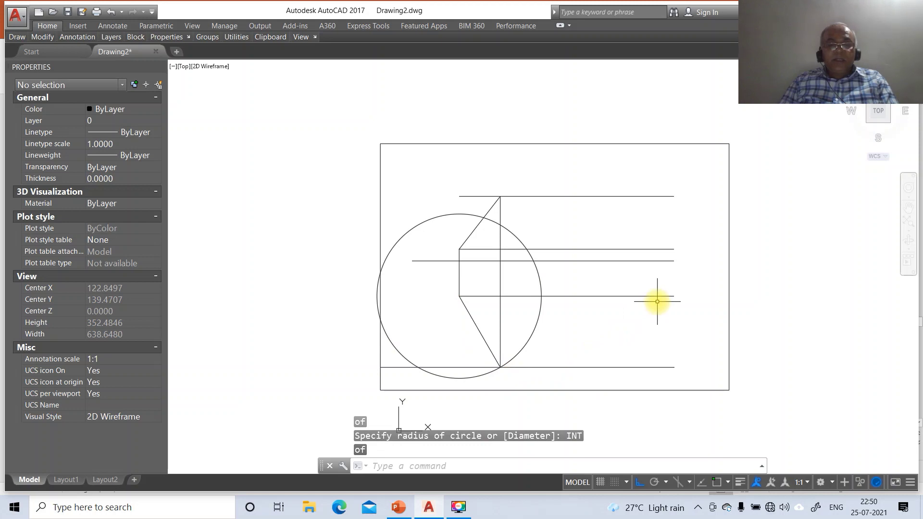
Step: Trim the circle to the arc between the top view line and its horizontal line, using both lines as cutting edges
text(TR)
key(Return)
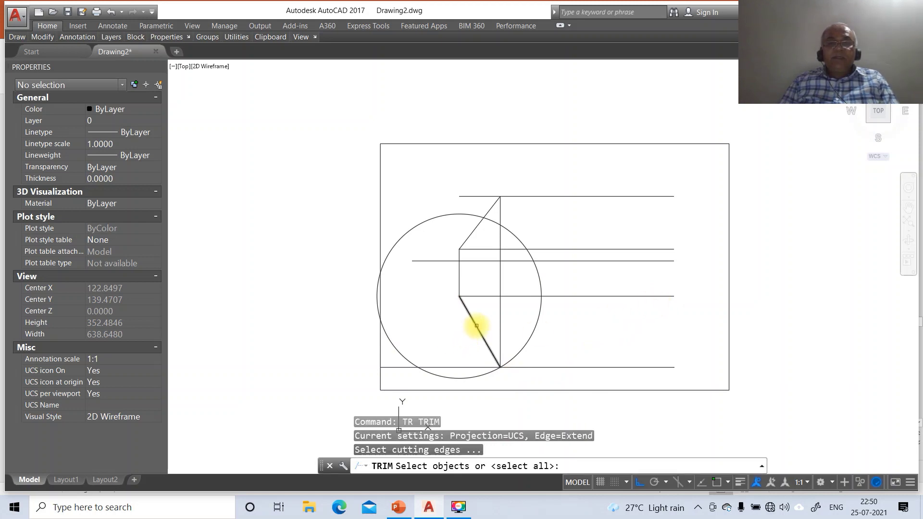
click(476, 326)
click(484, 297)
key(Return)
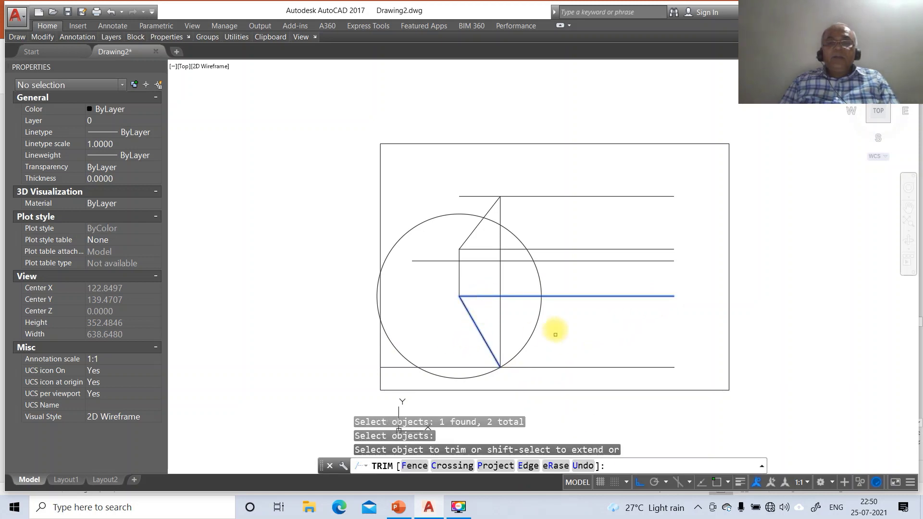
click(541, 283)
click(484, 374)
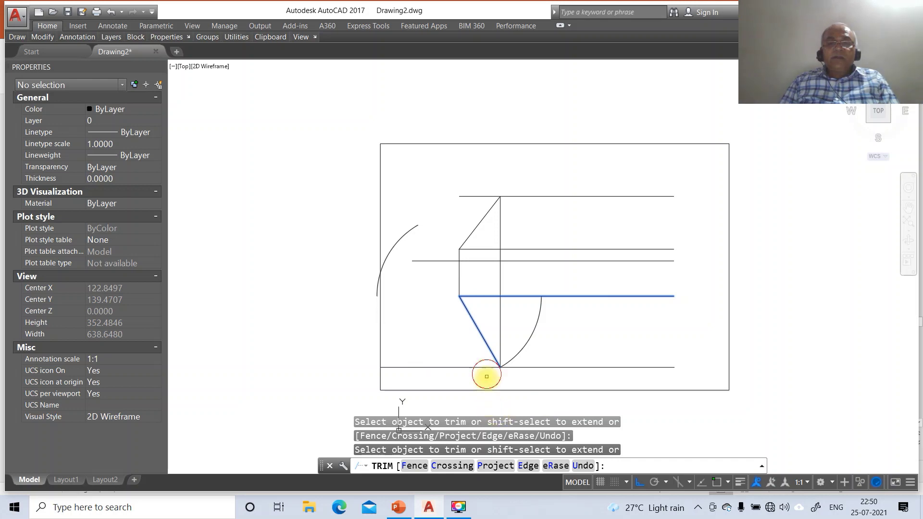
key(Return)
Step: Erase the leftover arc crossing the frame's left edge
text(e)
key(Return)
click(403, 235)
key(Return)
Step: Fillet the top view's horizontal line to the upper end of the arc so the line's excess on the right is removed
text(f)
key(Return)
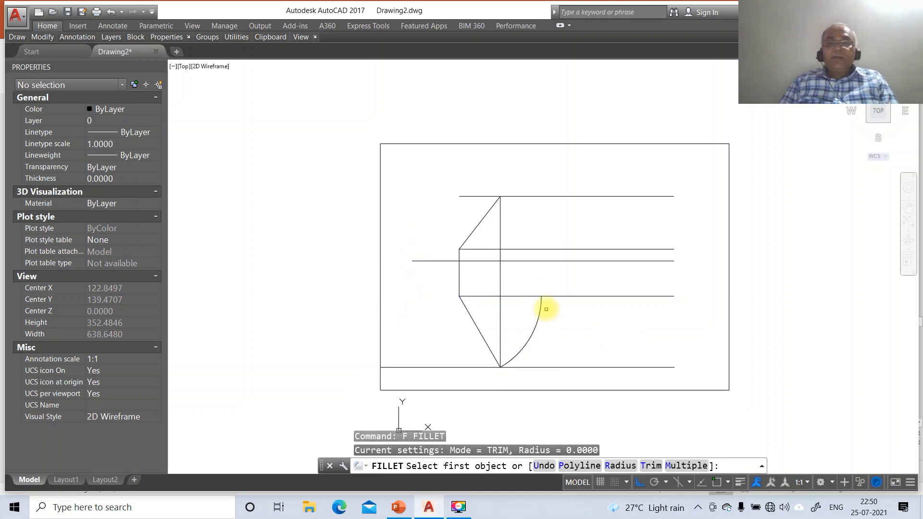
click(533, 297)
click(532, 298)
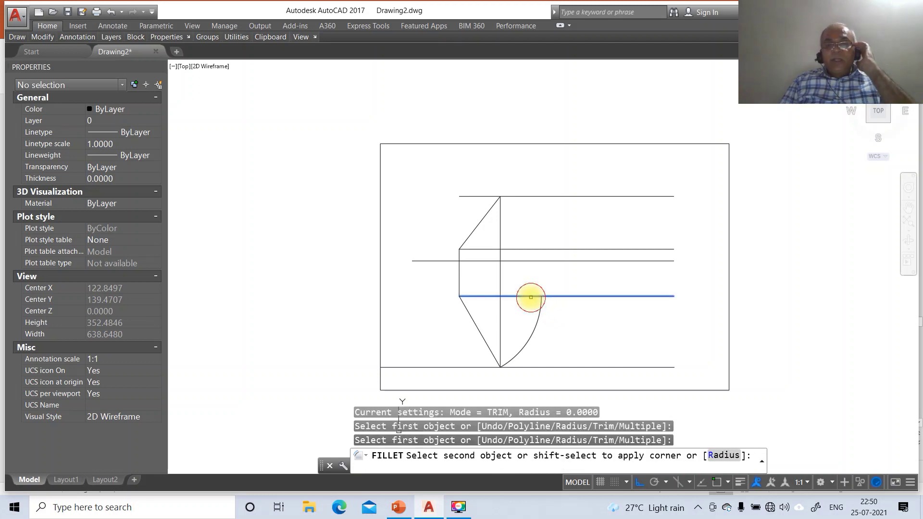
click(538, 313)
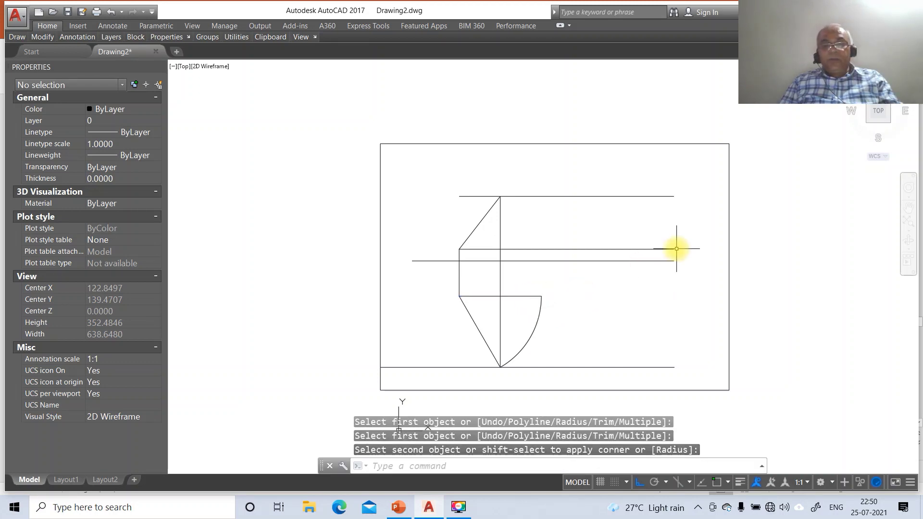
Step: Draw a line from the lower arc's upper end perpendicular to the uppermost locus line, continuing to the front view's lower-left corner
text(l)
key(Return)
text(INT)
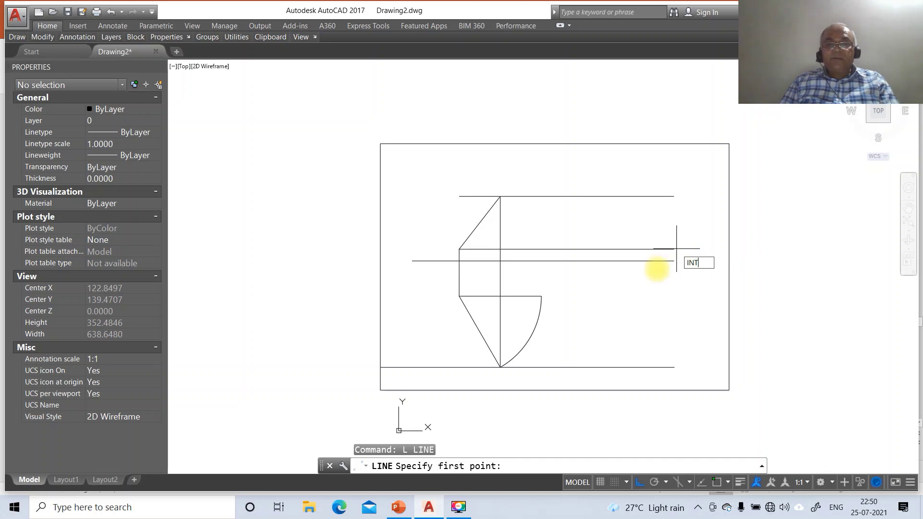
key(Return)
click(542, 297)
text(PER)
key(Return)
click(541, 196)
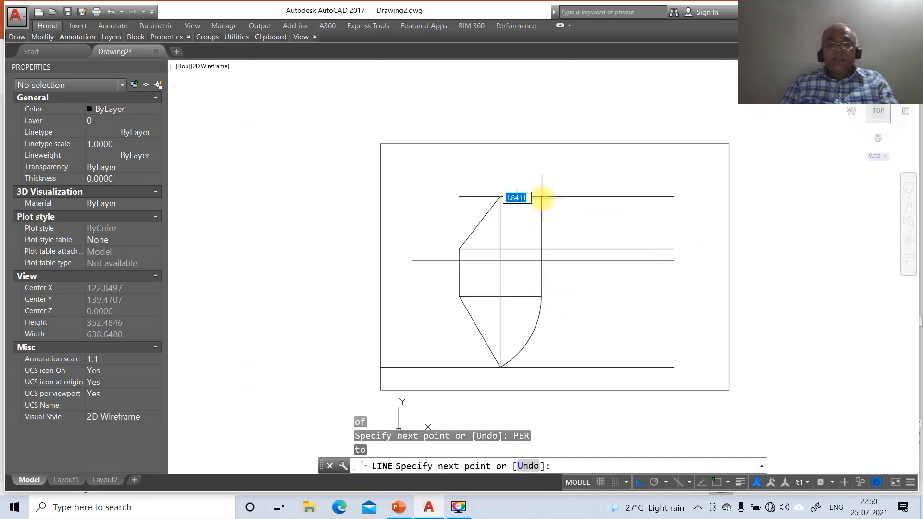
text(INT)
key(Return)
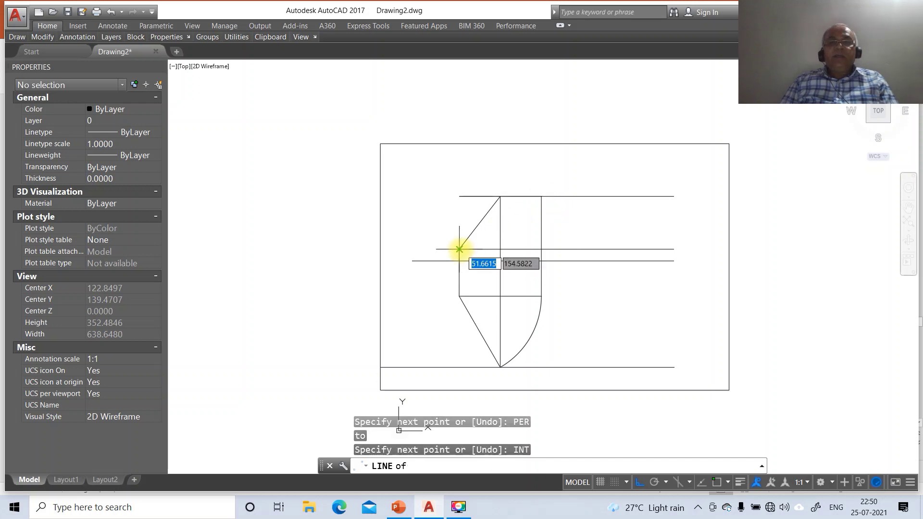
click(458, 249)
key(Return)
Step: After checking the PowerPoint slide, trim the front view circle in AutoCAD to the arc between the sloping line and its horizontal line
click(398, 504)
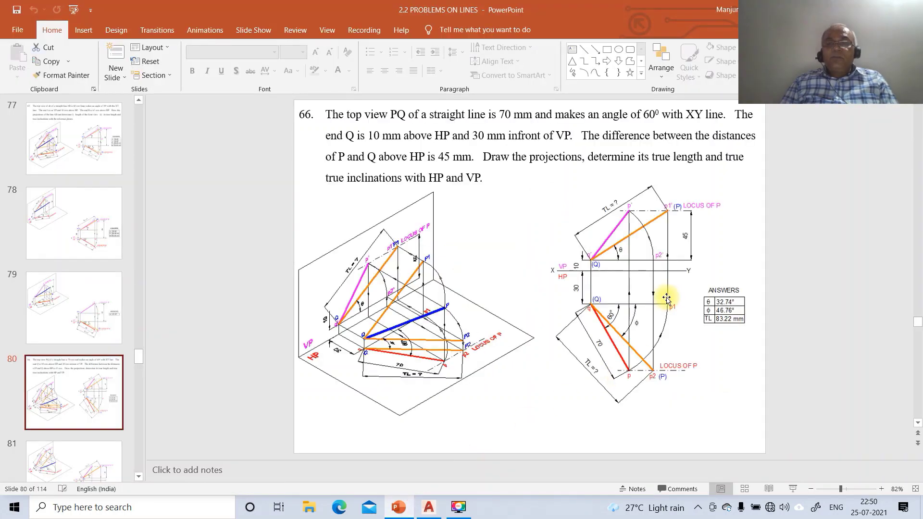
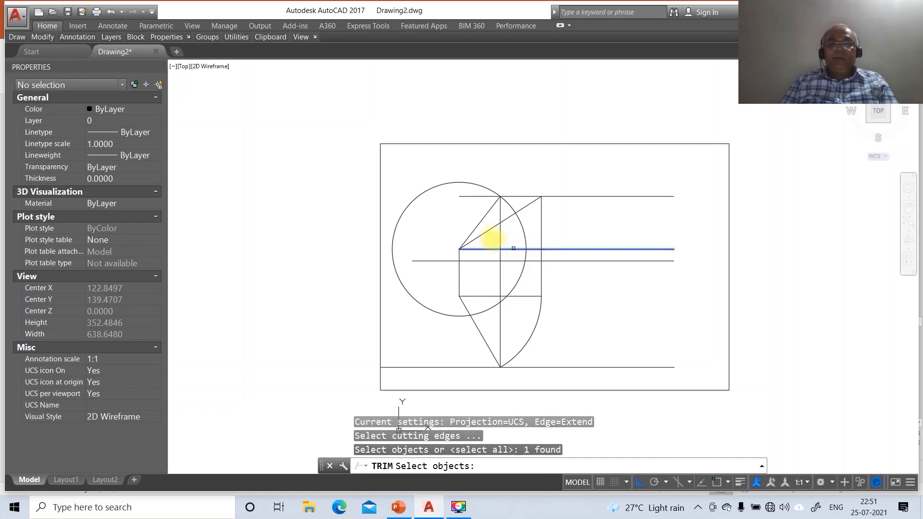
click(476, 224)
key(Return)
click(522, 254)
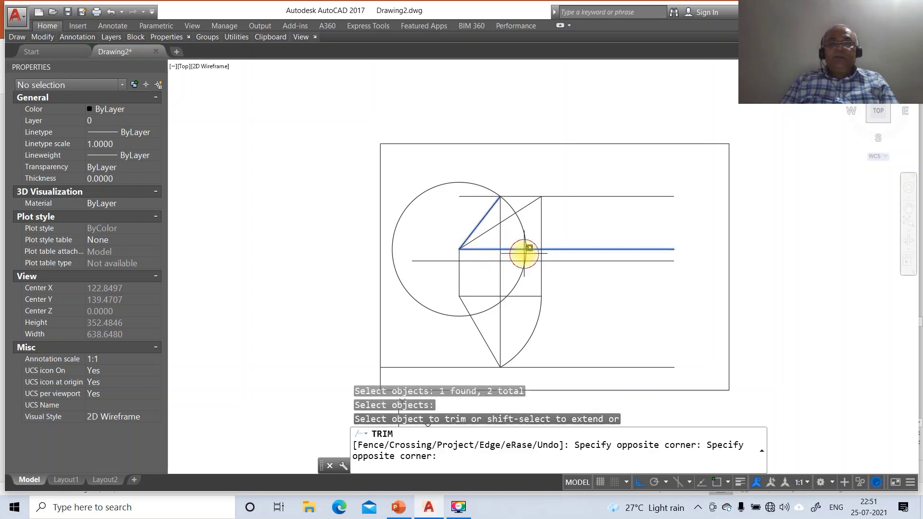
click(526, 257)
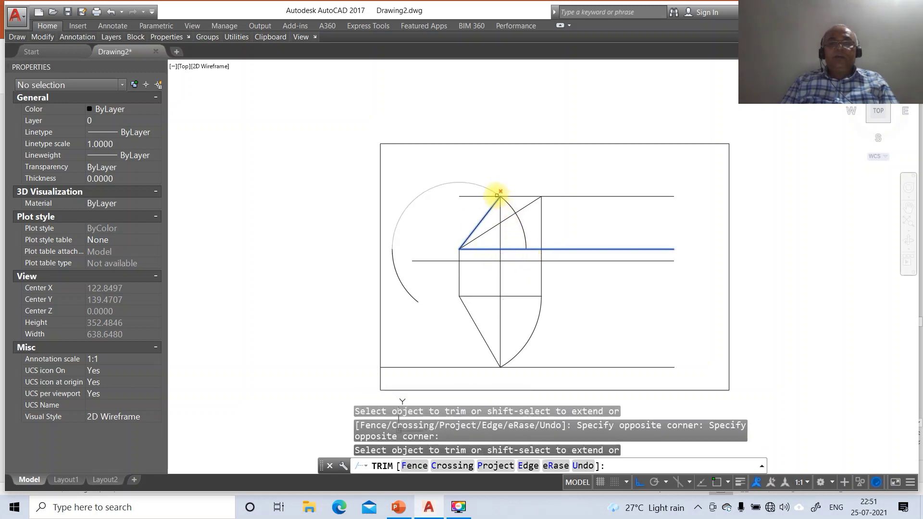
click(496, 192)
key(Return)
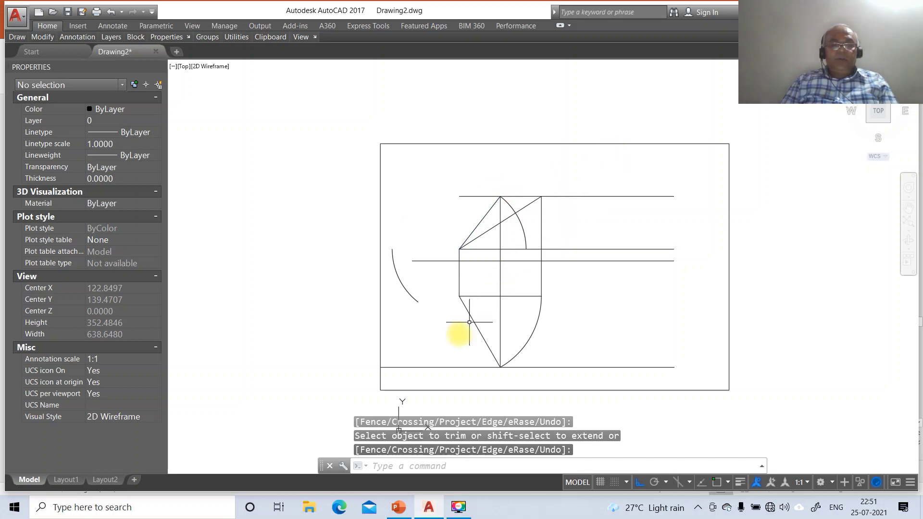
Step: Erase the leftover arc of the front view circle
text(e)
key(Return)
click(403, 294)
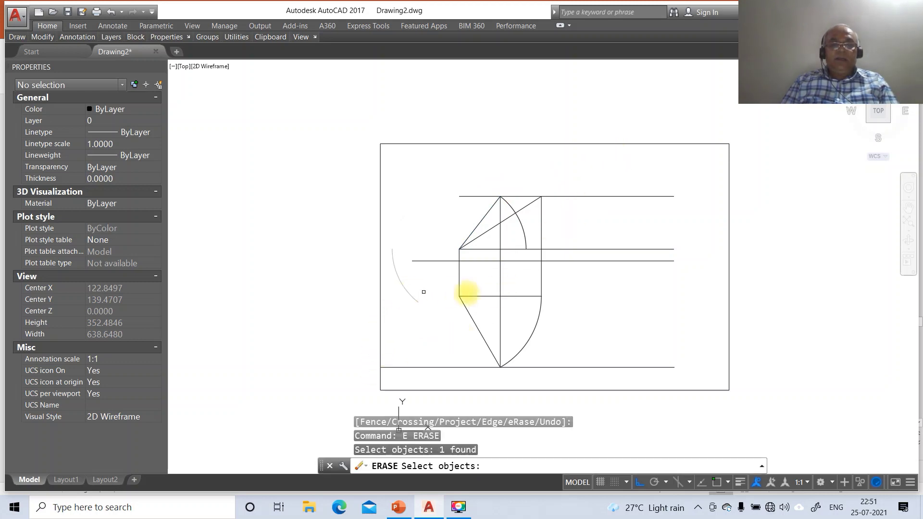
key(Return)
Step: Fillet the front view's horizontal line to the lower end of its arc so the excess on the right is removed
text(f)
key(Return)
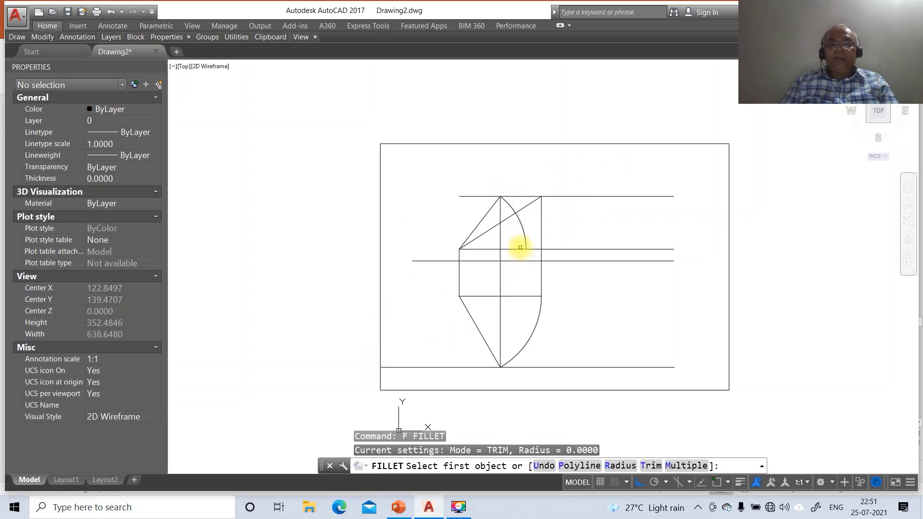
click(519, 249)
key(Escape)
Step: Draw a line from the upper arc's lower end perpendicular to the lowest locus line, continuing to the top view's upper-left corner
text(l)
key(Return)
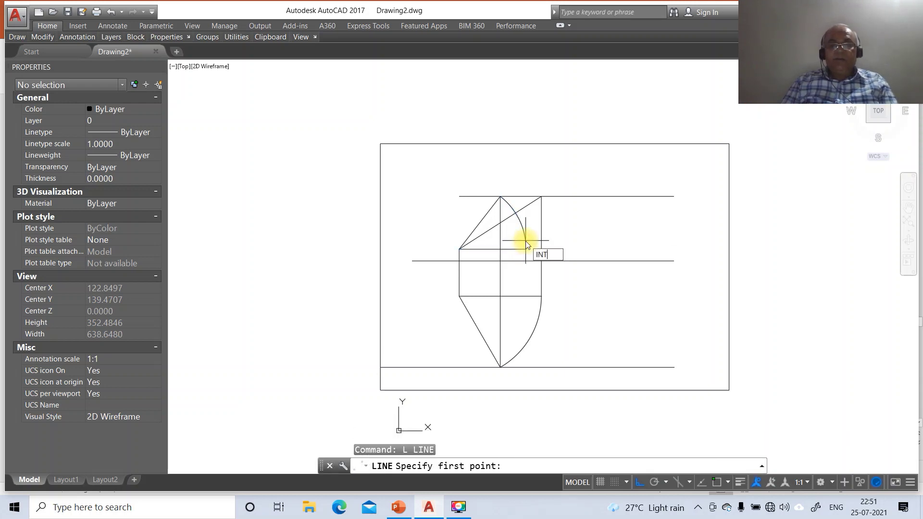
text(INT)
key(Return)
click(526, 249)
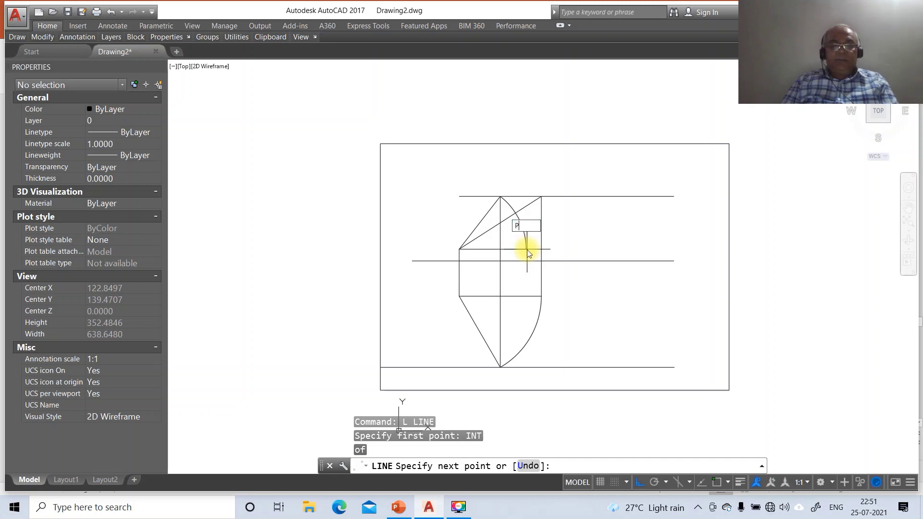
key(Return)
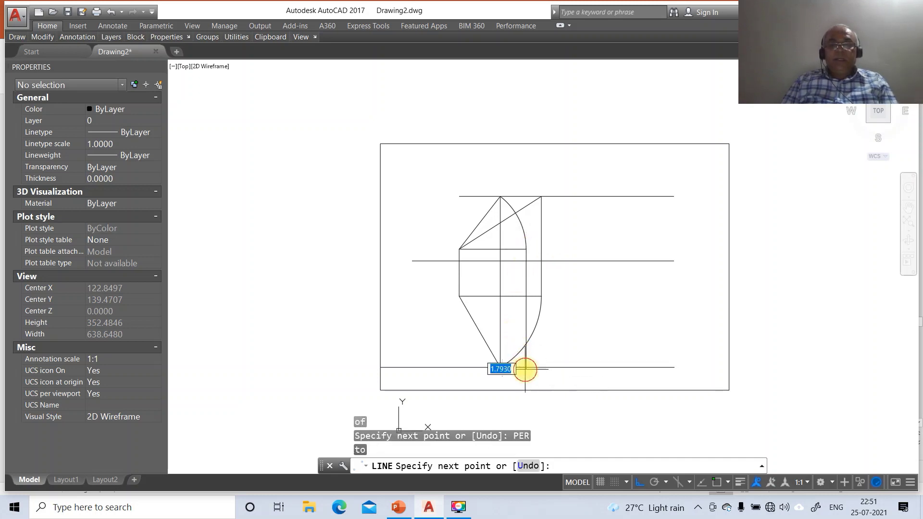
click(525, 368)
text(INT)
key(Return)
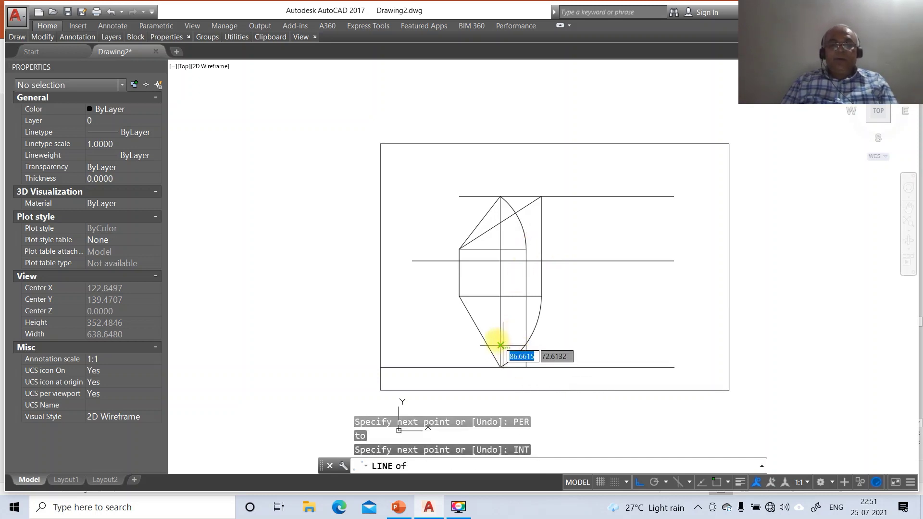
click(471, 298)
key(Return)
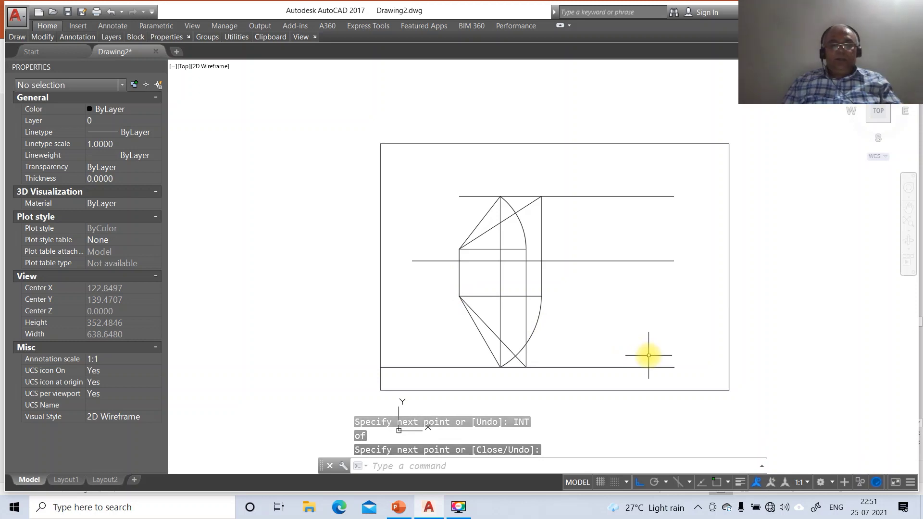
Step: Break off the excess at both ends of the lowest locus line, leaving short extensions beyond the top view
text(BR)
key(Return)
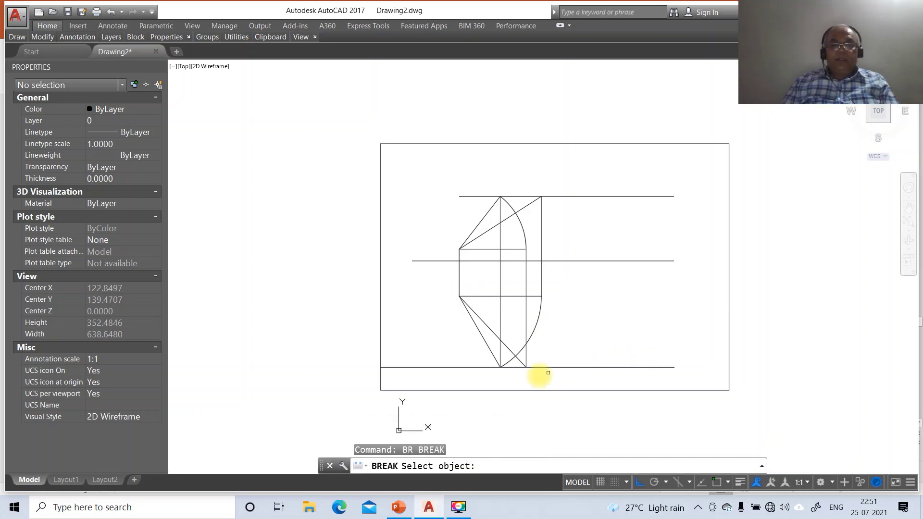
click(457, 368)
click(328, 379)
key(Return)
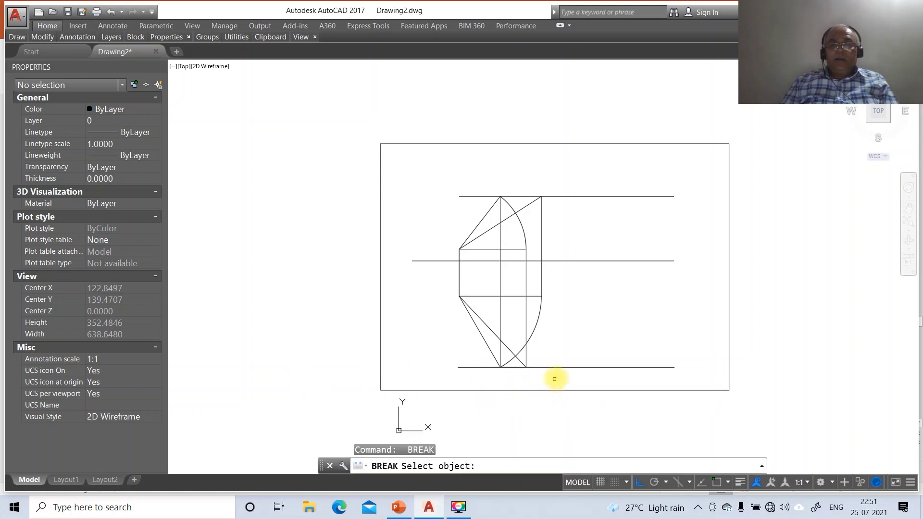
click(563, 368)
click(728, 378)
Step: Shorten the XY line at both ends with Break, leaving it slightly wider than the projections
key(Return)
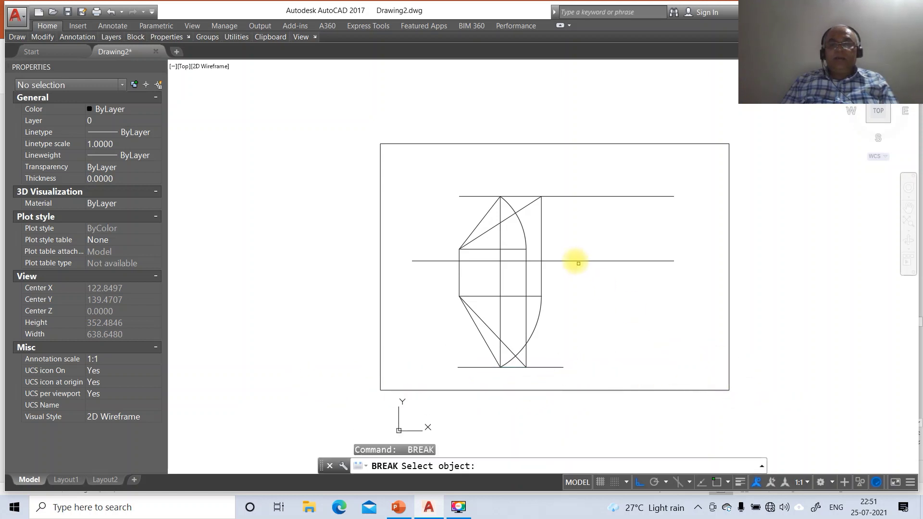
click(569, 263)
click(768, 261)
key(Return)
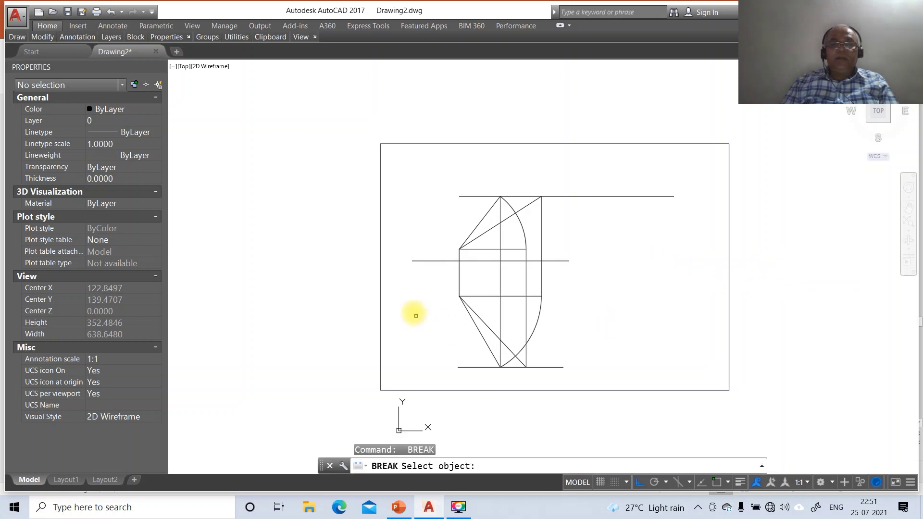
click(430, 261)
click(362, 280)
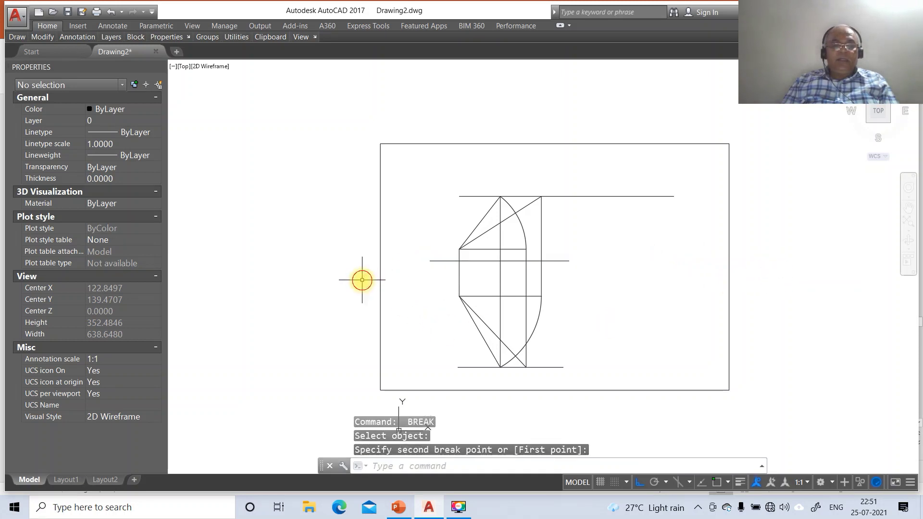
Step: Shorten the uppermost locus line at both ends with Break, leaving short extensions beyond the front view
key(Return)
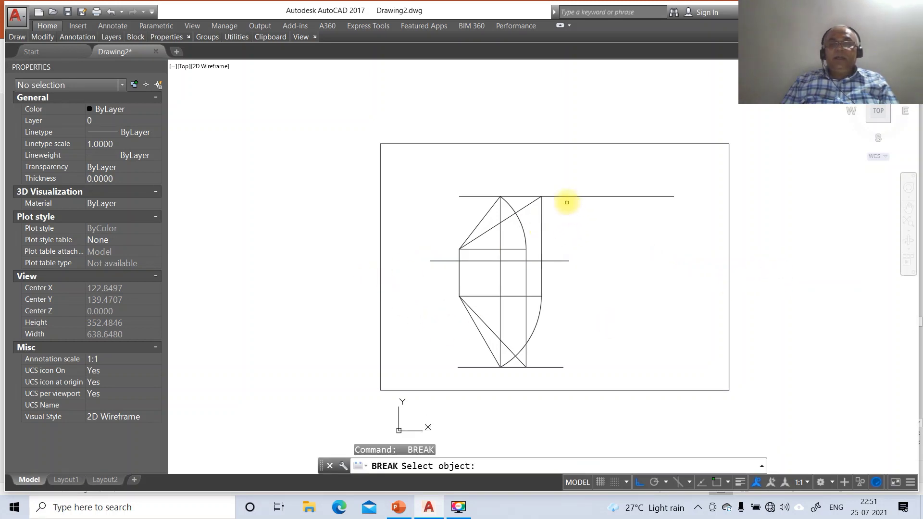
click(570, 197)
click(706, 225)
key(Return)
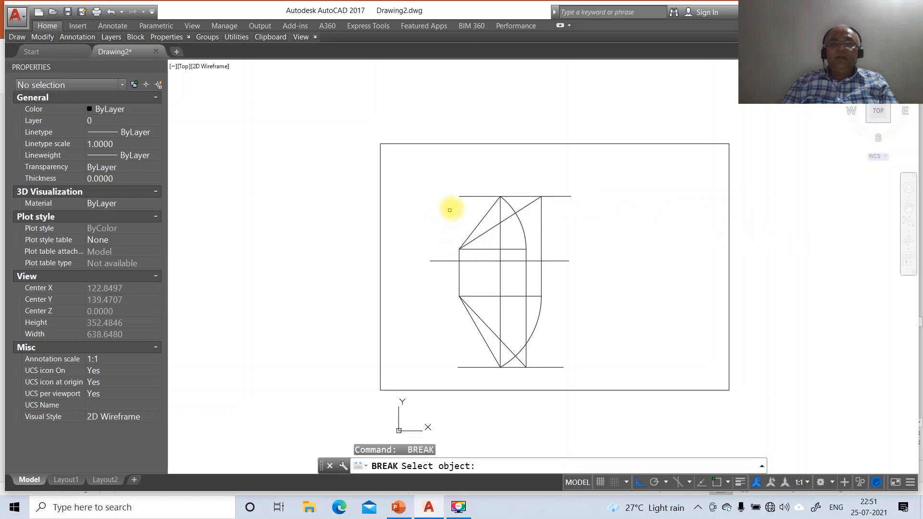
click(474, 197)
click(422, 212)
Step: Zoom to a window enclosing the projections
text(z)
key(Return)
text(W)
key(Return)
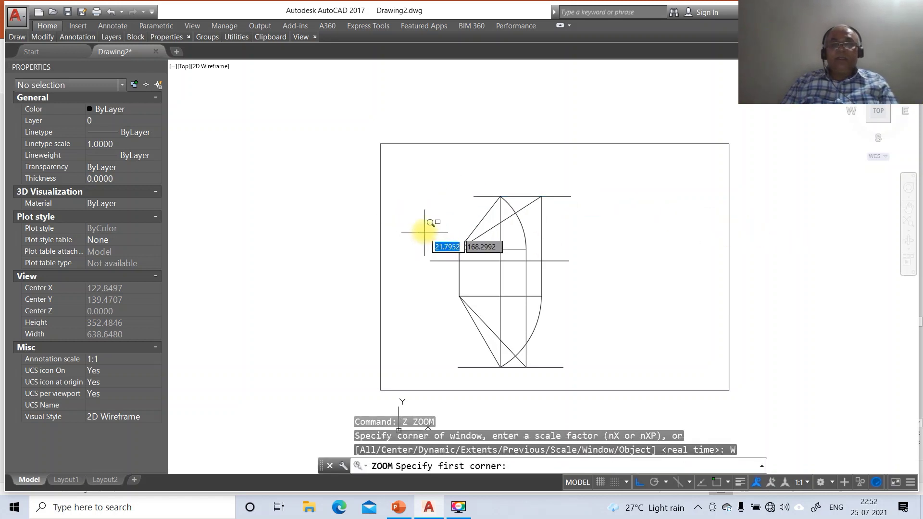
click(419, 173)
click(620, 396)
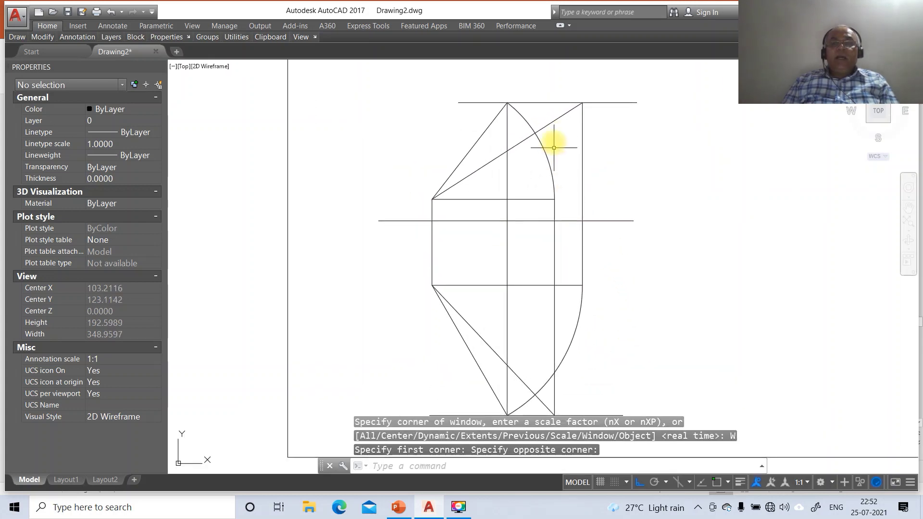
click(554, 102)
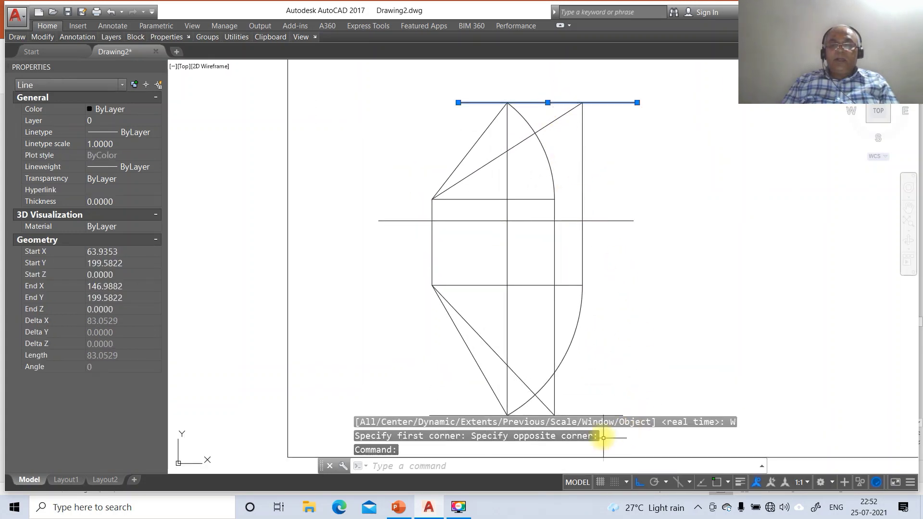
key(Escape)
key(Escape)
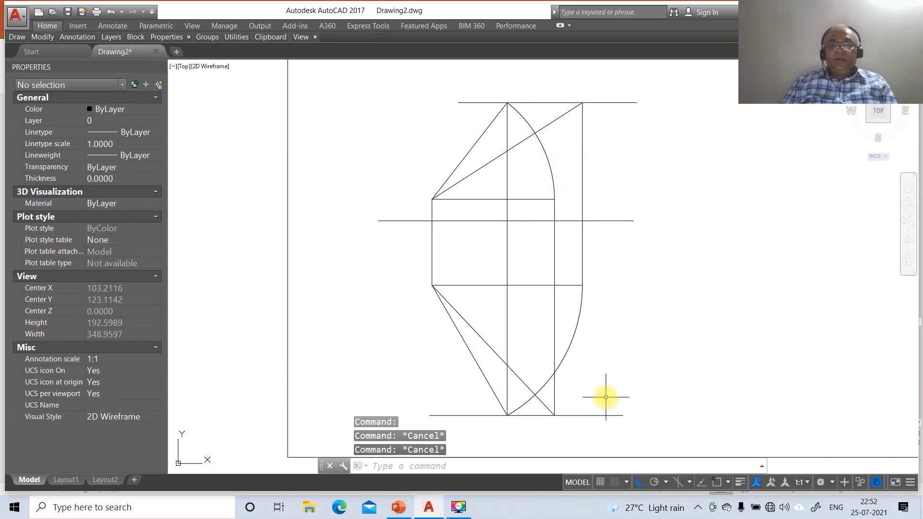
Step: Move the uppermost and lowest locus lines to the LOCUS layer and set their linetype scale to 10
click(590, 416)
click(603, 102)
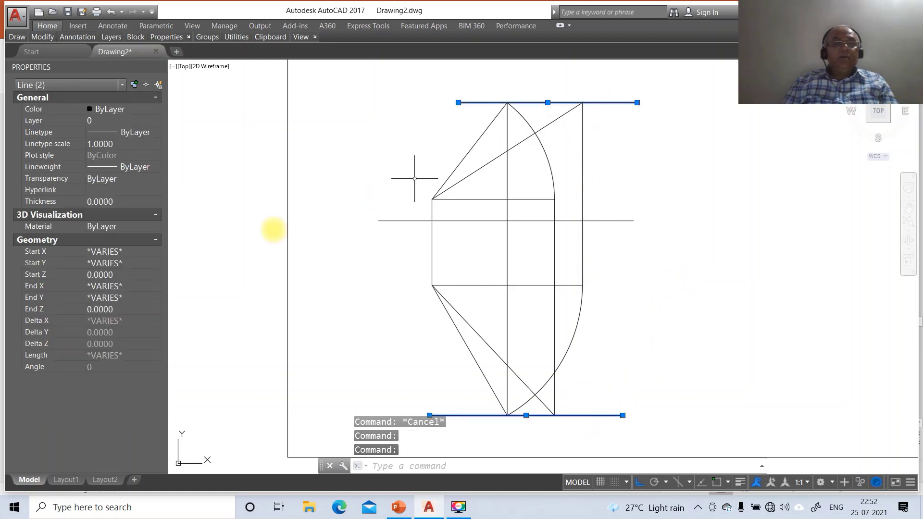
click(155, 120)
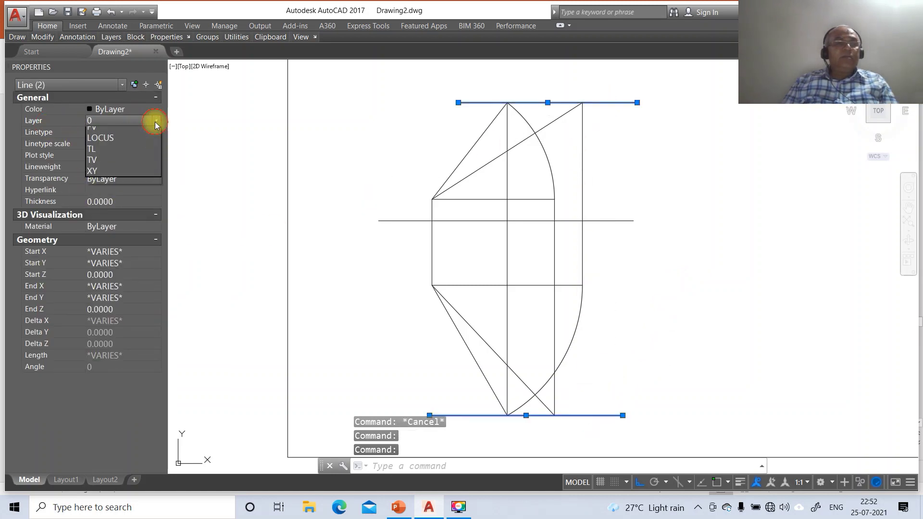
click(124, 155)
click(120, 144)
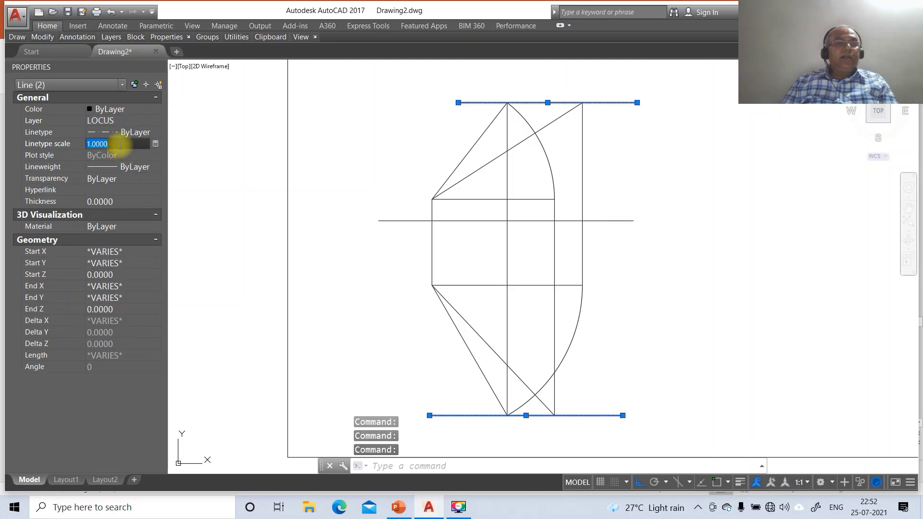
key(Return)
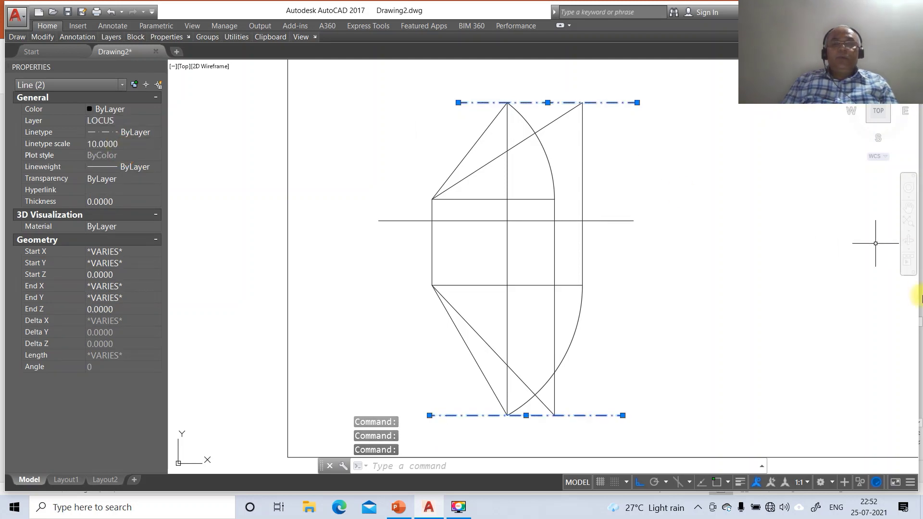
key(Escape)
key(Escape)
Step: Break off more of the lowest locus line's left end, leaving a short extension beyond the top view
text(br)
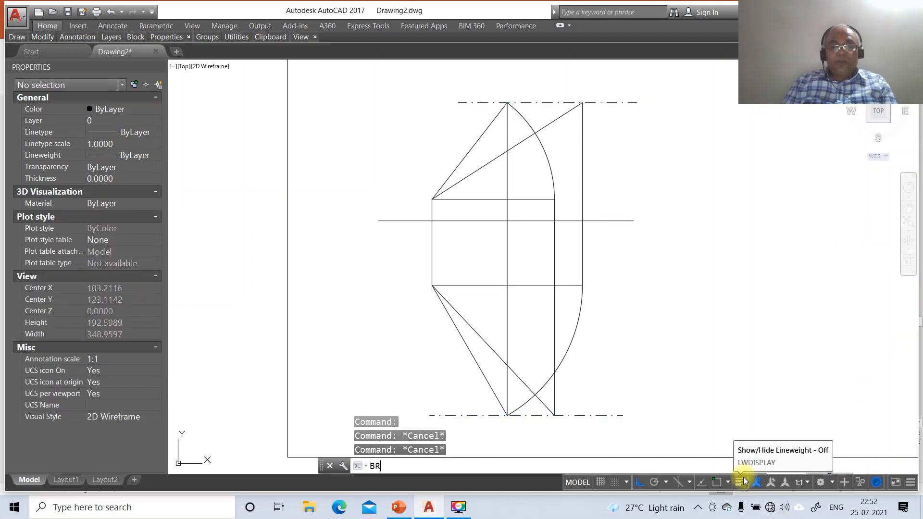
key(Return)
click(474, 415)
click(356, 417)
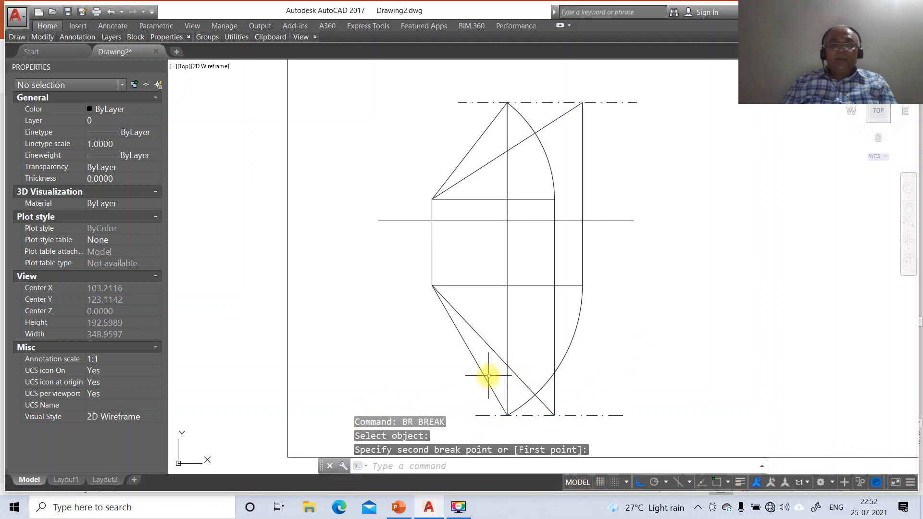
Step: Move the 70 mm top view line to the TV layer
click(482, 371)
click(33, 124)
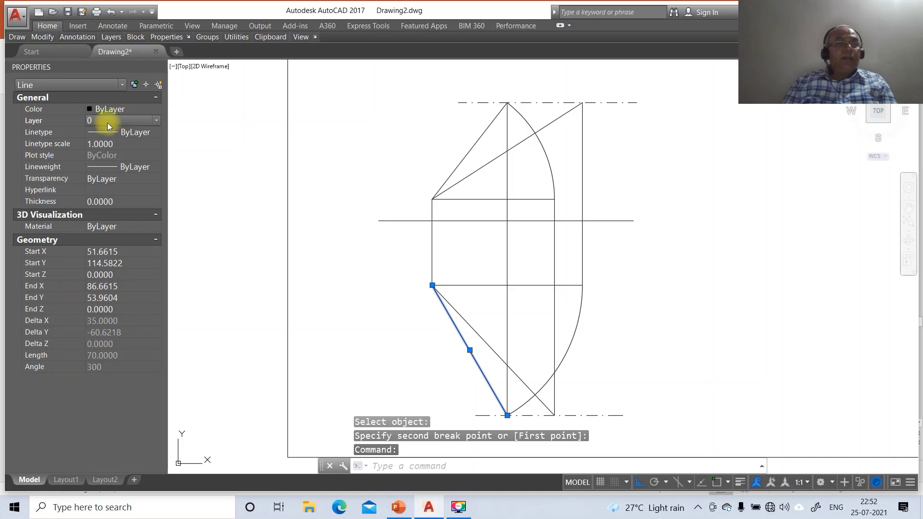
click(155, 121)
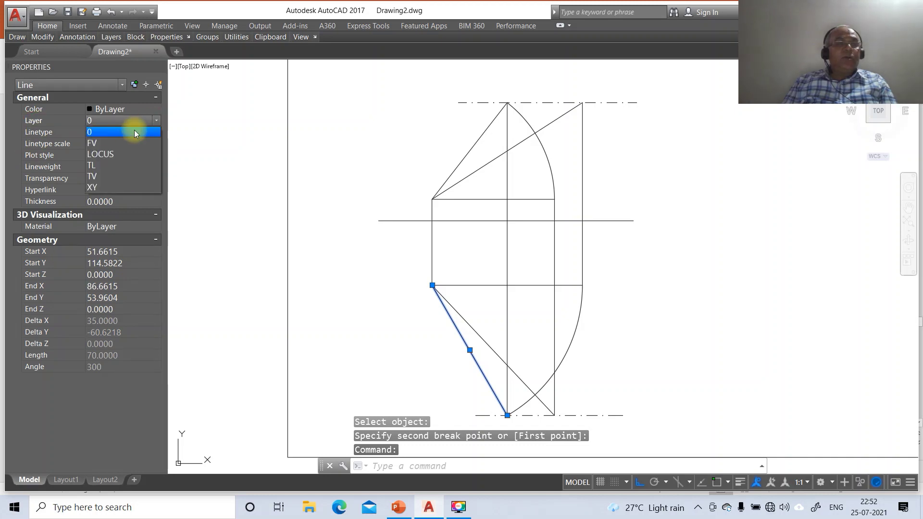
click(101, 176)
key(Escape)
key(Escape)
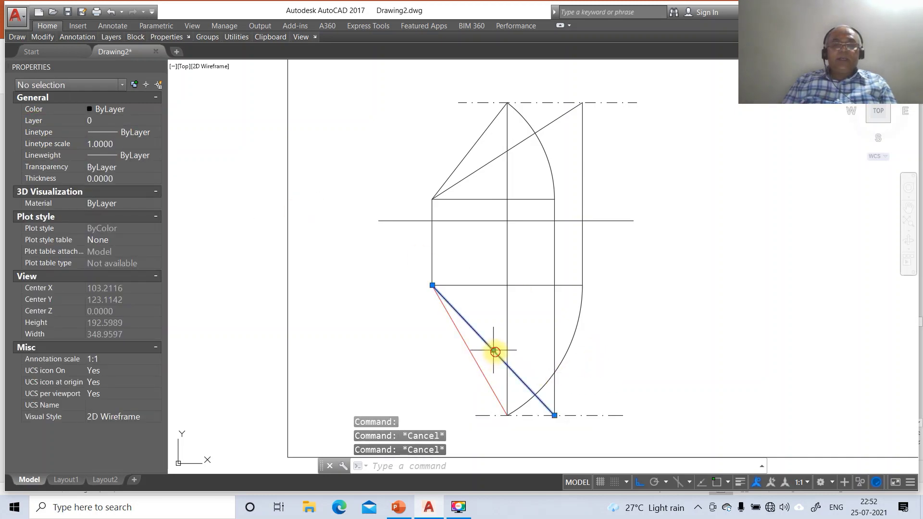
Step: Move the two true-length lines, one in the front view and one in the top view, to the TL layer
click(495, 352)
click(479, 177)
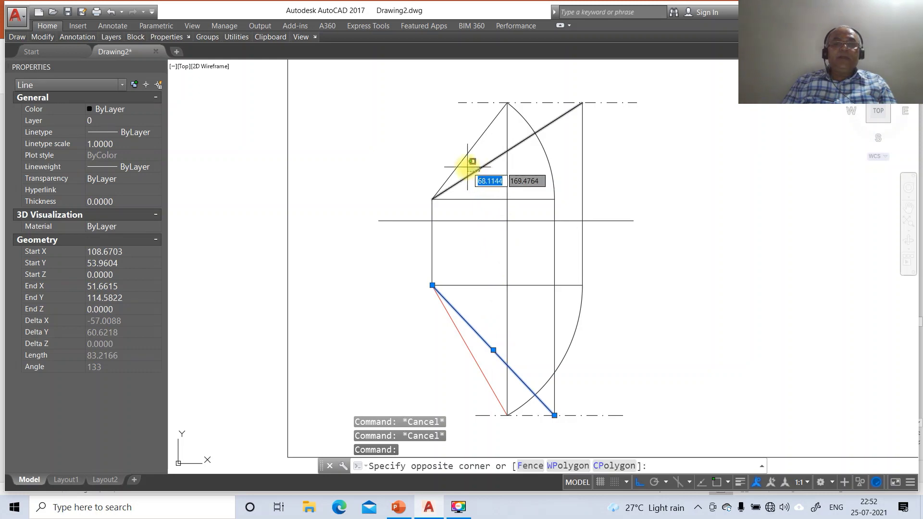
click(470, 160)
click(38, 121)
click(156, 120)
click(103, 166)
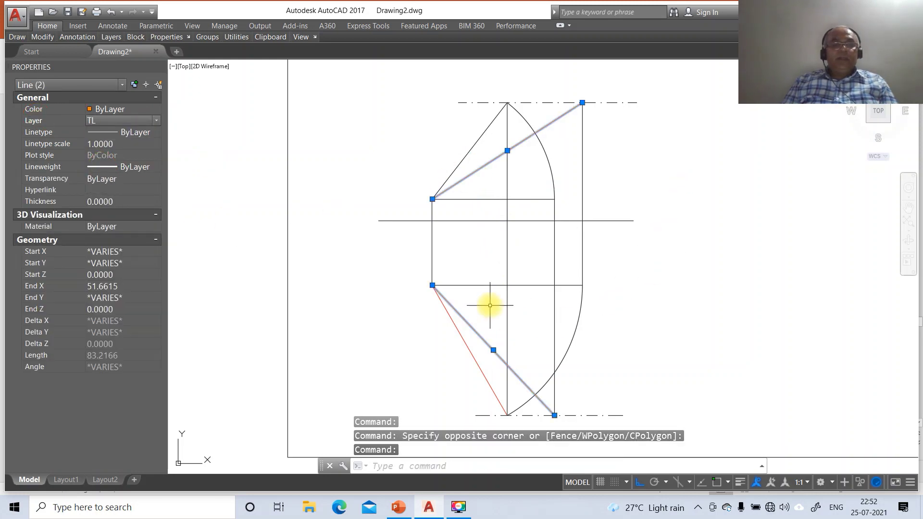
key(Escape)
Step: Move the steeper inclined front view line to the FV layer and turn on lineweight display
click(458, 166)
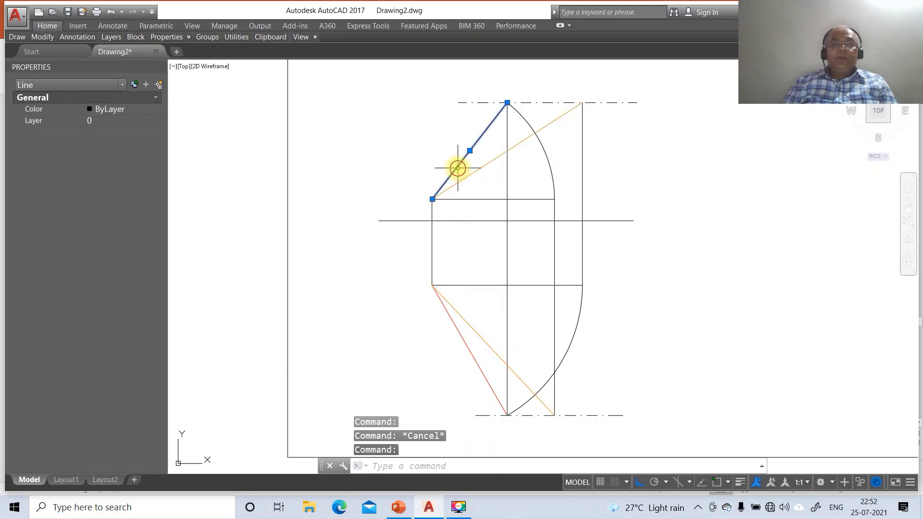
click(38, 121)
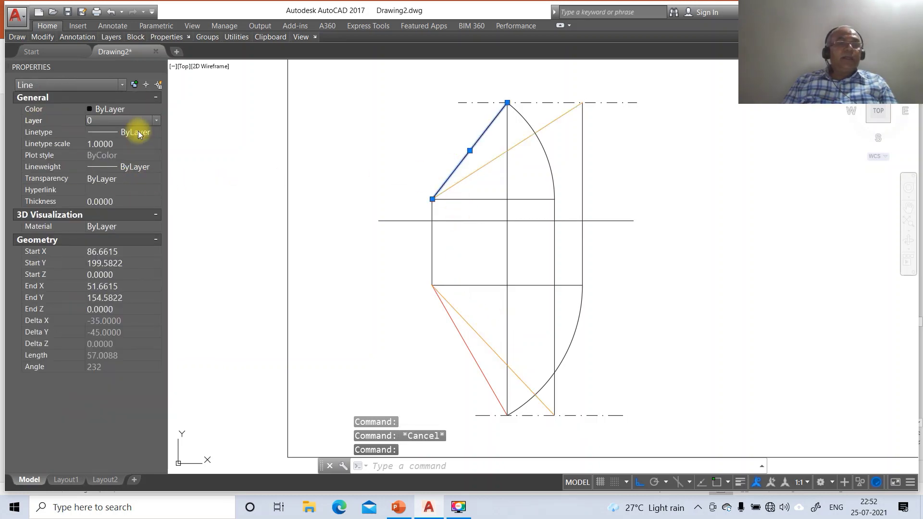
click(155, 123)
click(144, 144)
key(Escape)
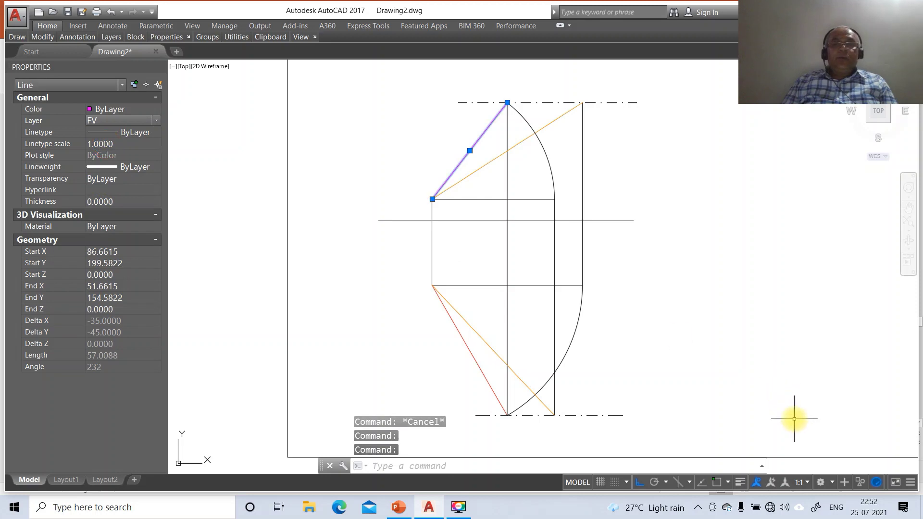
click(740, 482)
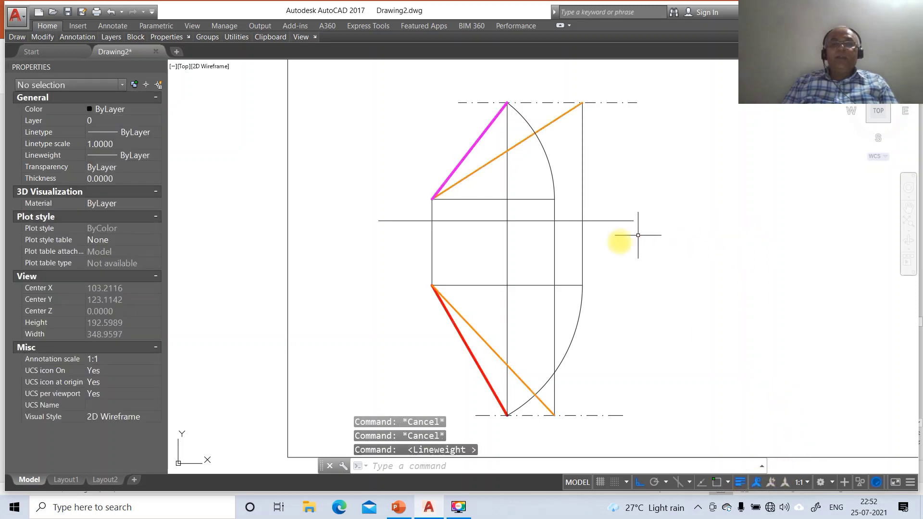
Step: Move the XY reference line to the XY layer
click(497, 221)
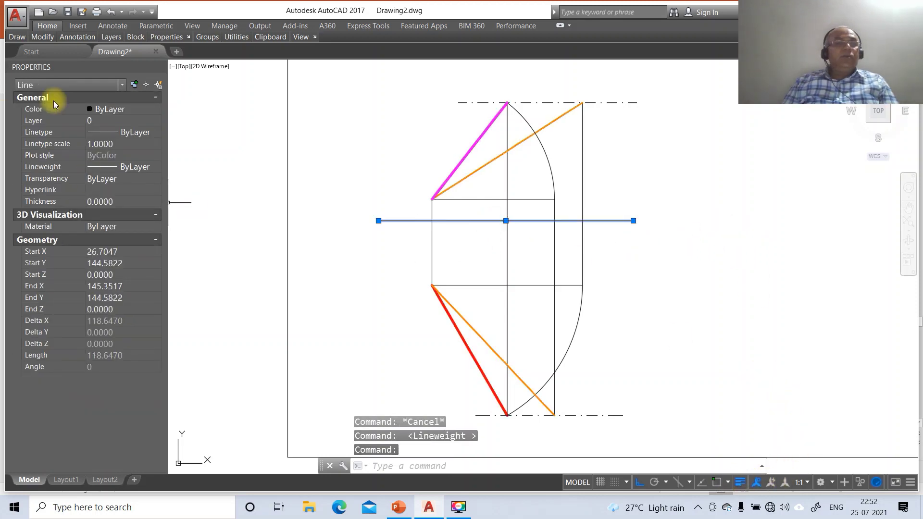
click(58, 121)
click(155, 121)
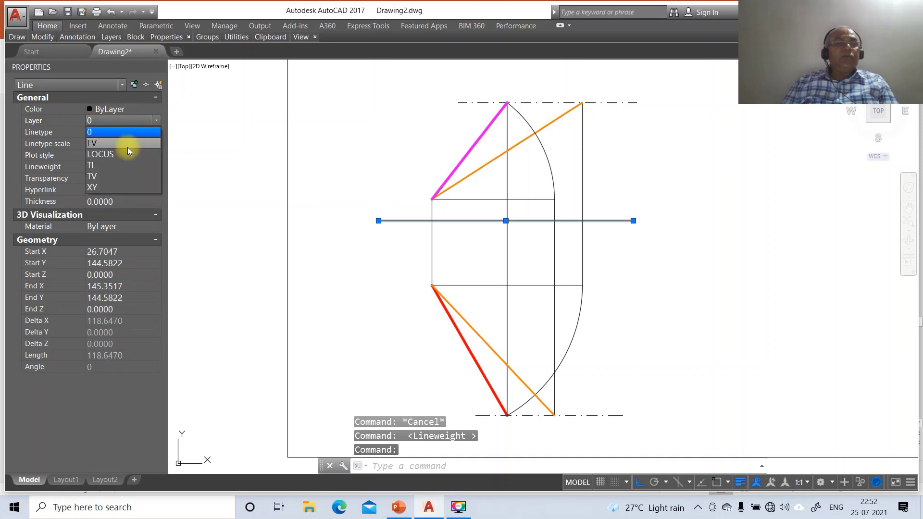
click(108, 187)
key(Escape)
key(Escape)
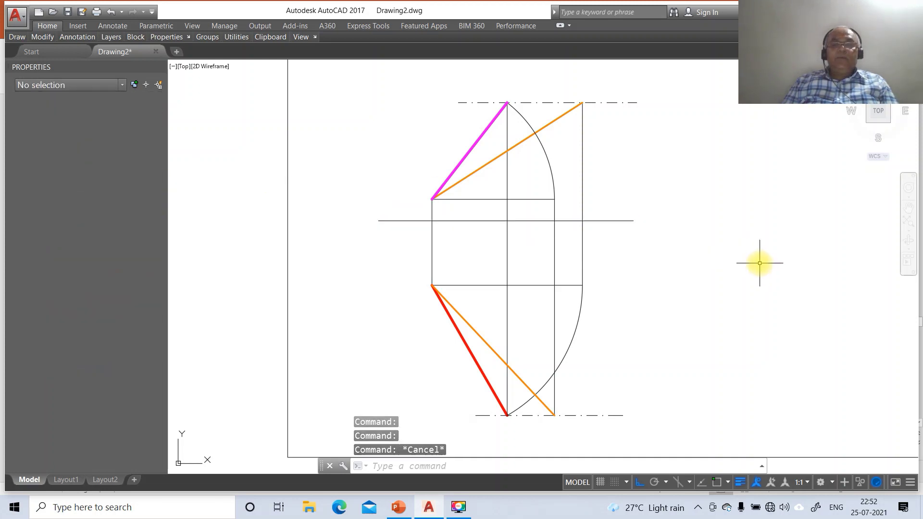
key(Escape)
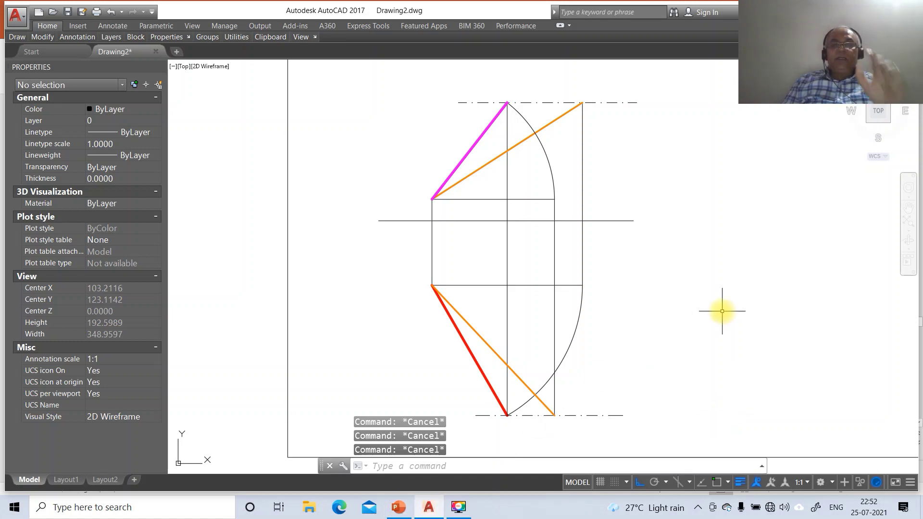
Step: Open the Dimension Style Manager with DDIM and check the problem's dimensions and answers on the PowerPoint slide
text(DDI)
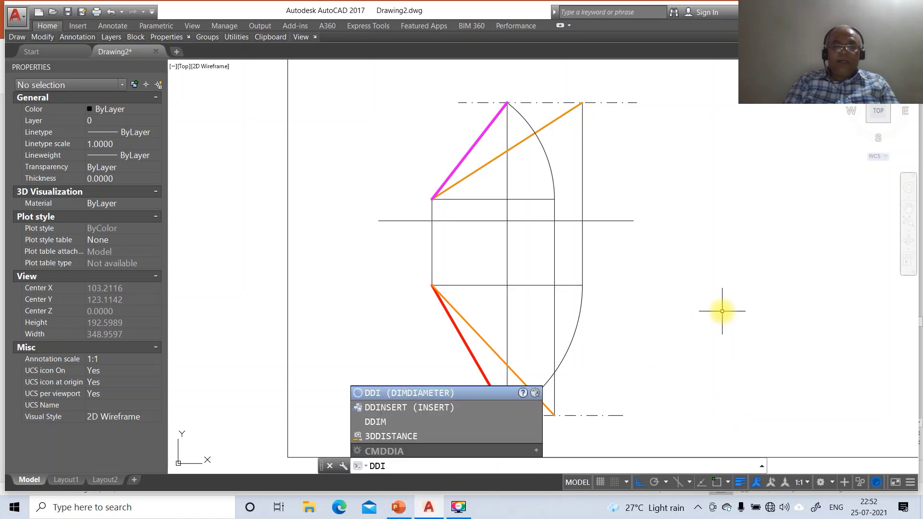
text(M)
key(Return)
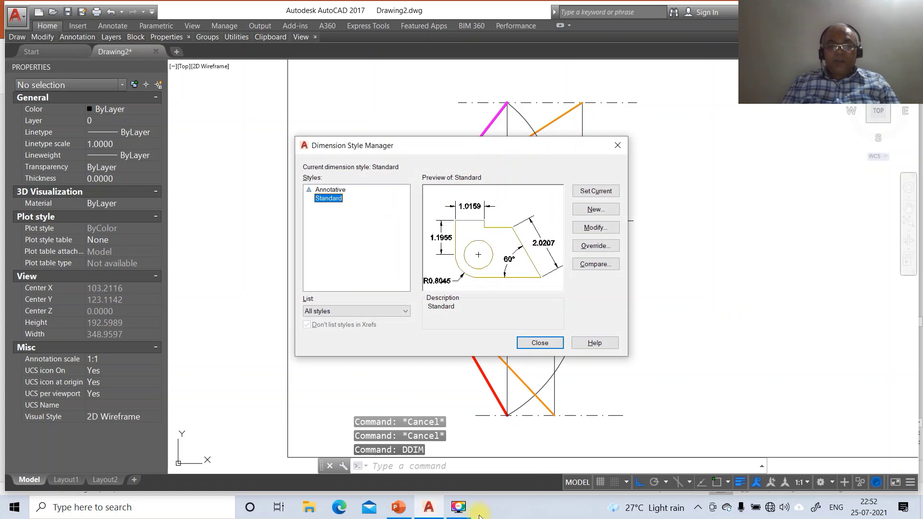
click(408, 512)
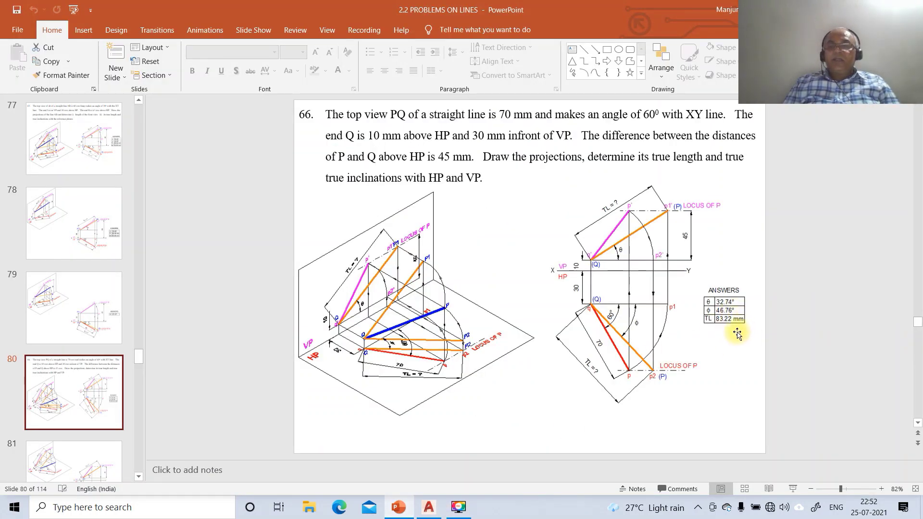
click(427, 505)
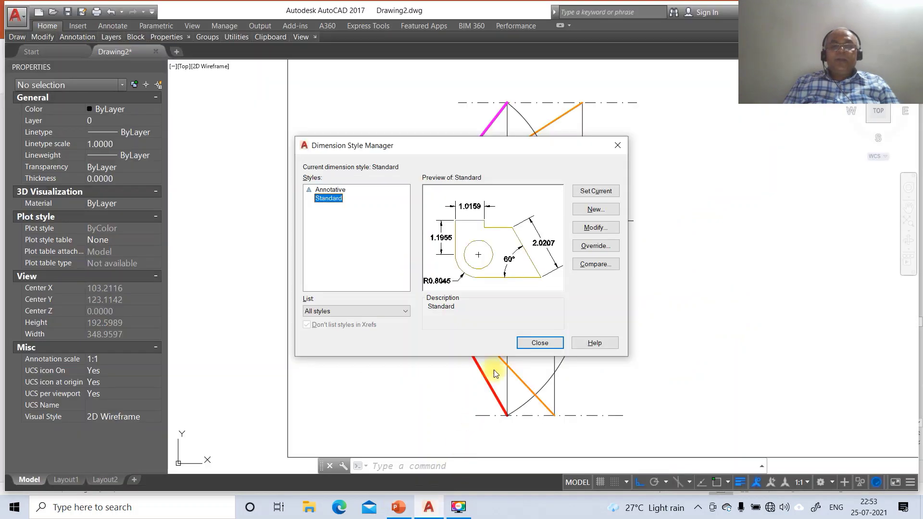
Step: Modify the Standard dimension style to use an angular precision of 0.00 and a linear precision of 0
click(592, 227)
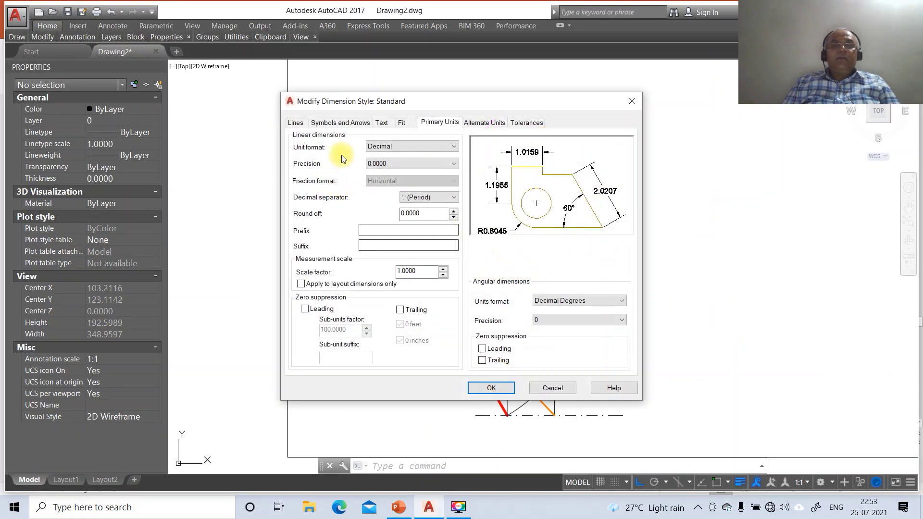
click(553, 321)
click(548, 345)
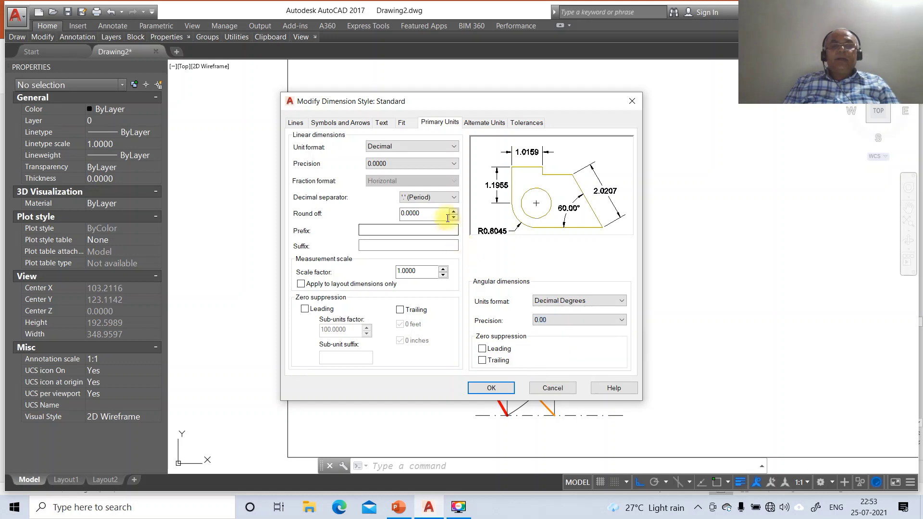
click(386, 168)
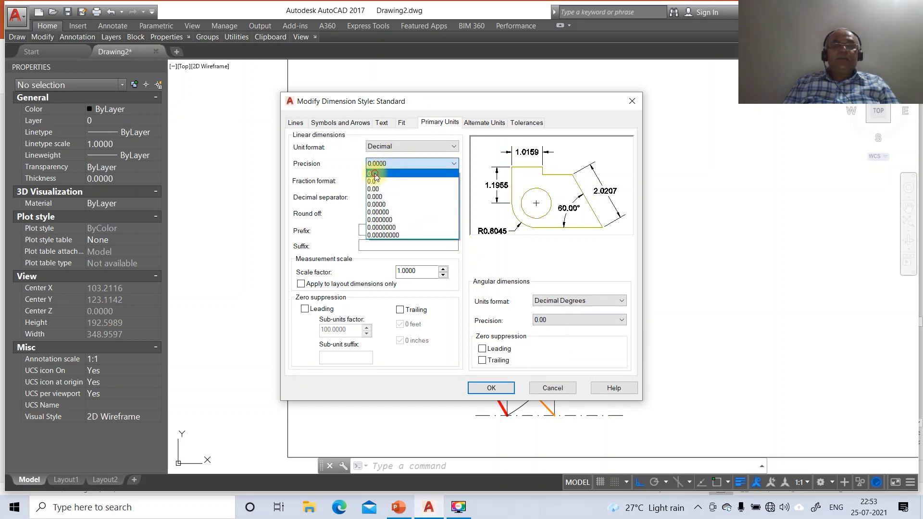
click(373, 172)
Step: Set the dimension text height to 3, aligned with the dimension line, vertically Above, with an offset of 2 from the dimension line
click(381, 126)
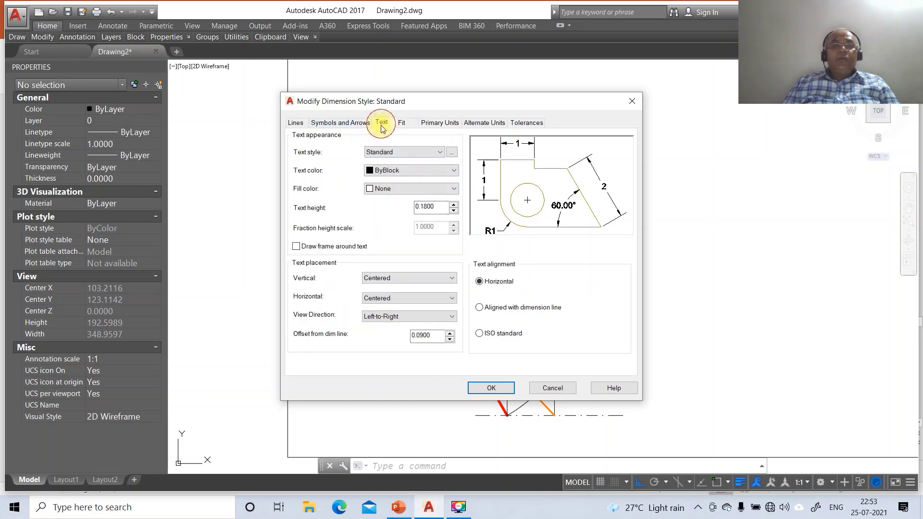
double_click(438, 210)
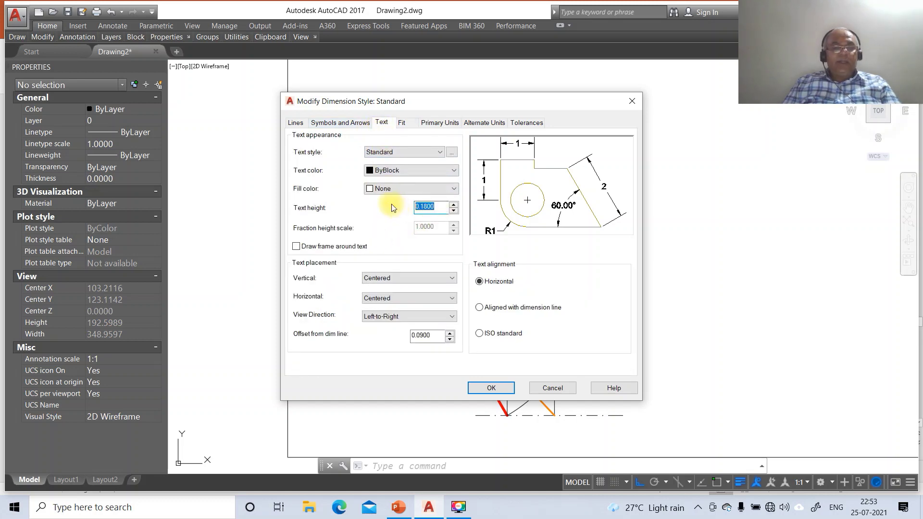
click(479, 308)
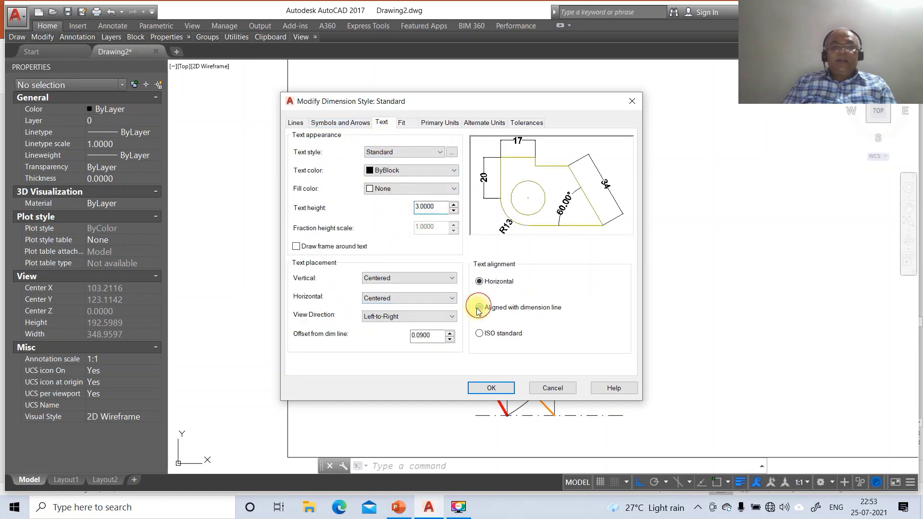
click(388, 280)
click(382, 297)
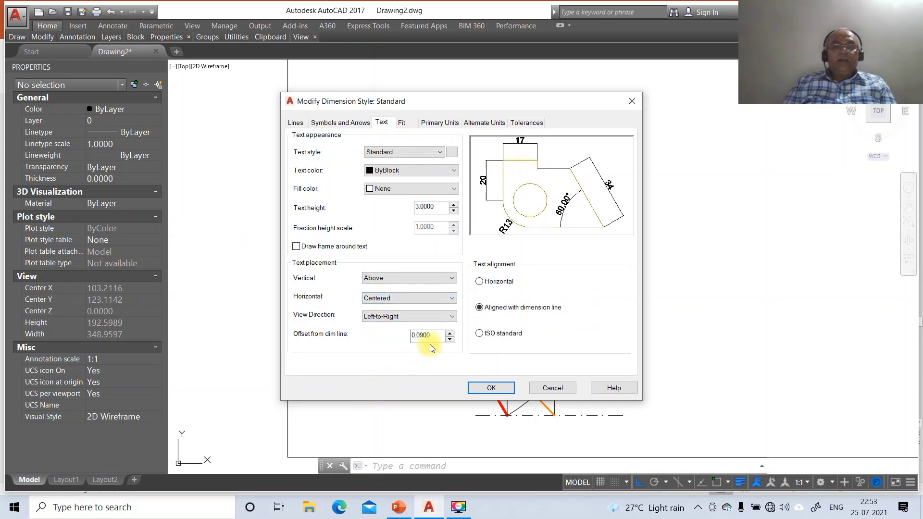
drag(431, 335, 386, 334)
text(0)
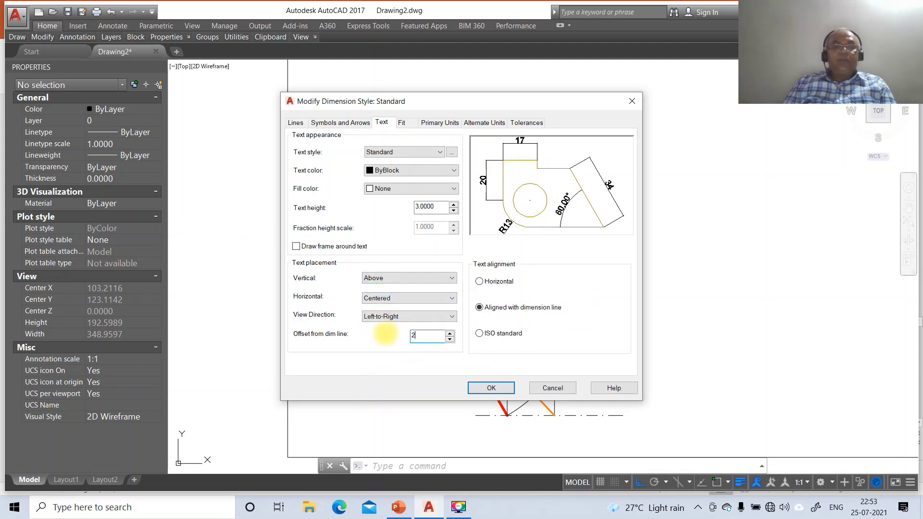
Step: Change the dimension style's arrow size and set the extension lines' offset from origin to 2
click(341, 123)
drag(327, 241, 277, 243)
click(296, 122)
drag(593, 287, 554, 285)
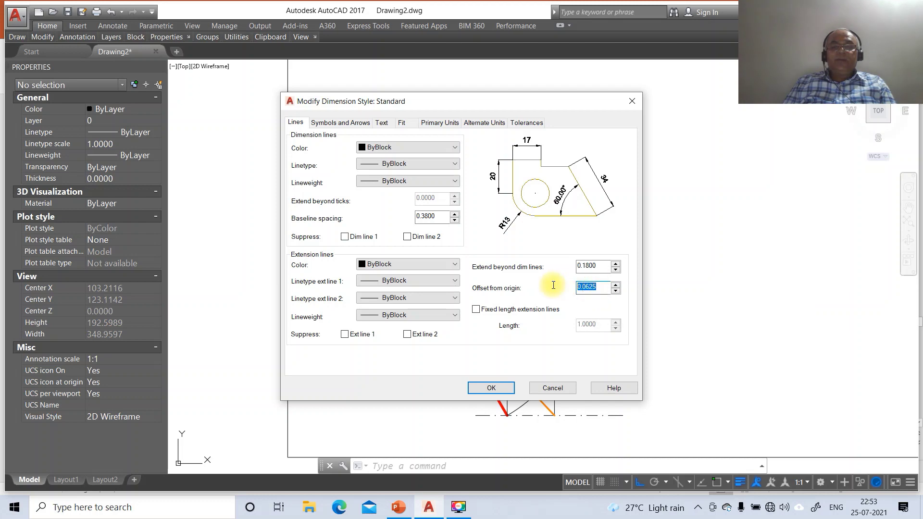
text(0)
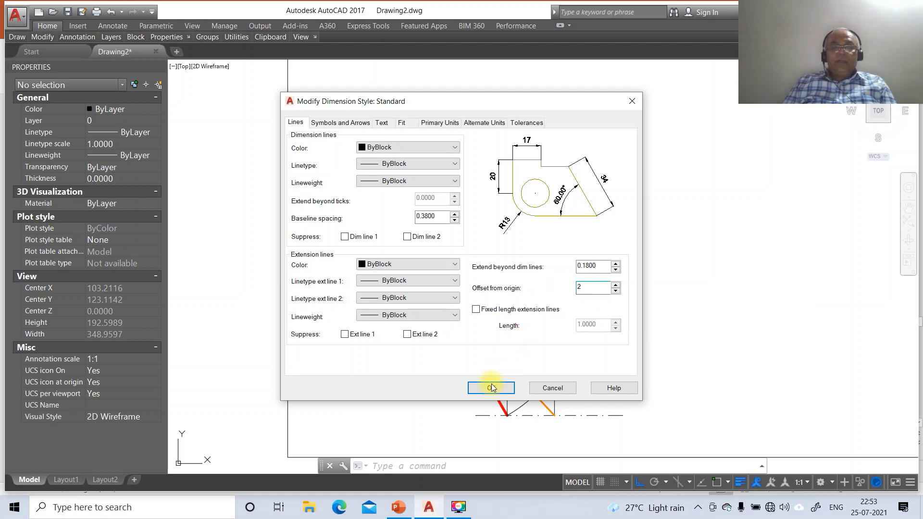
Step: Accept the dimension style changes, close the Dimension Style Manager, and check the direction arrows on the PowerPoint slide
click(495, 388)
click(535, 343)
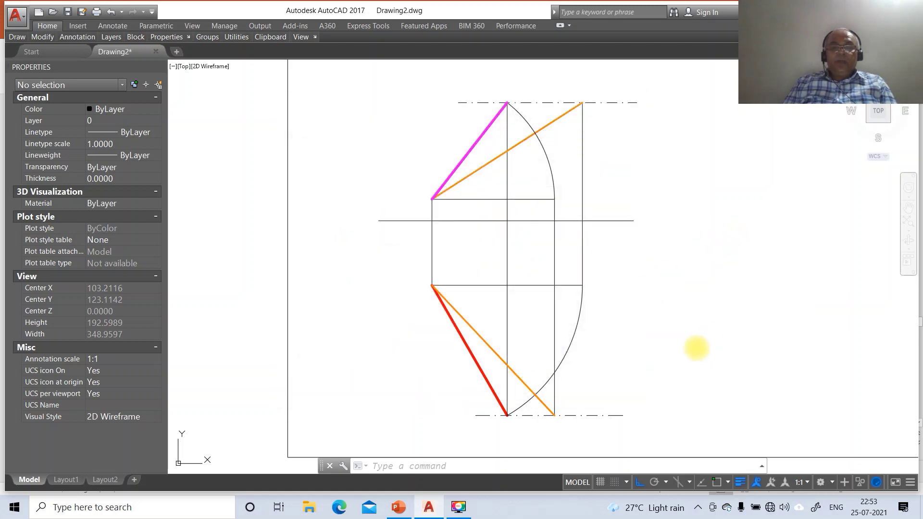
click(398, 510)
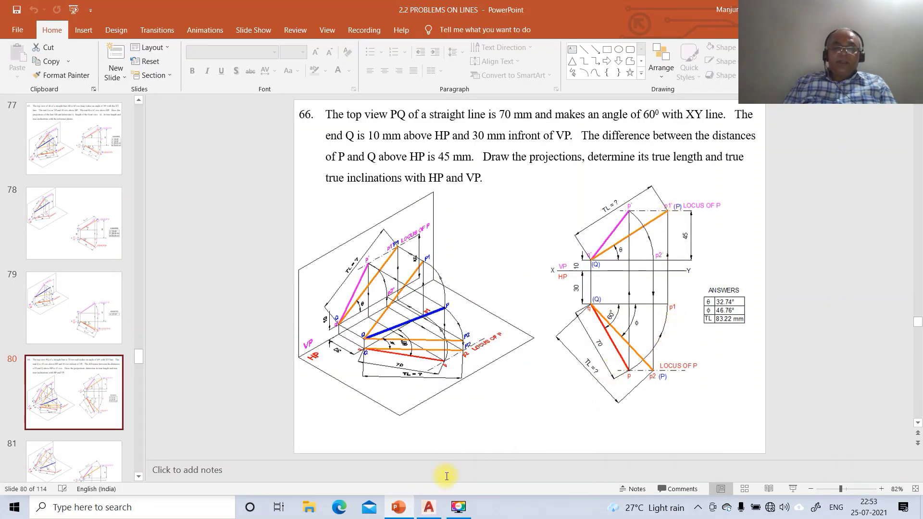
click(428, 508)
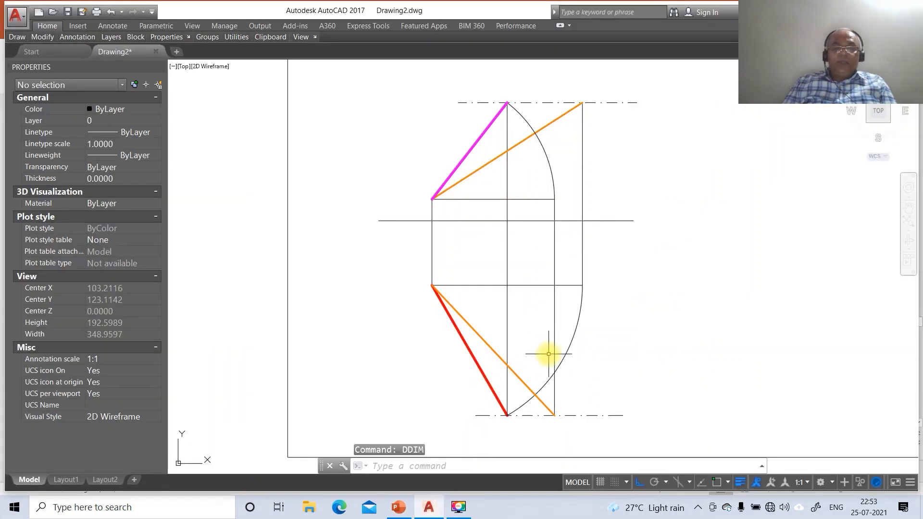
Step: Place a leader without annotation on the lower arc, its arrowhead pointing up along the curve, with Ortho off
text(le)
key(Return)
text(NEA)
key(Return)
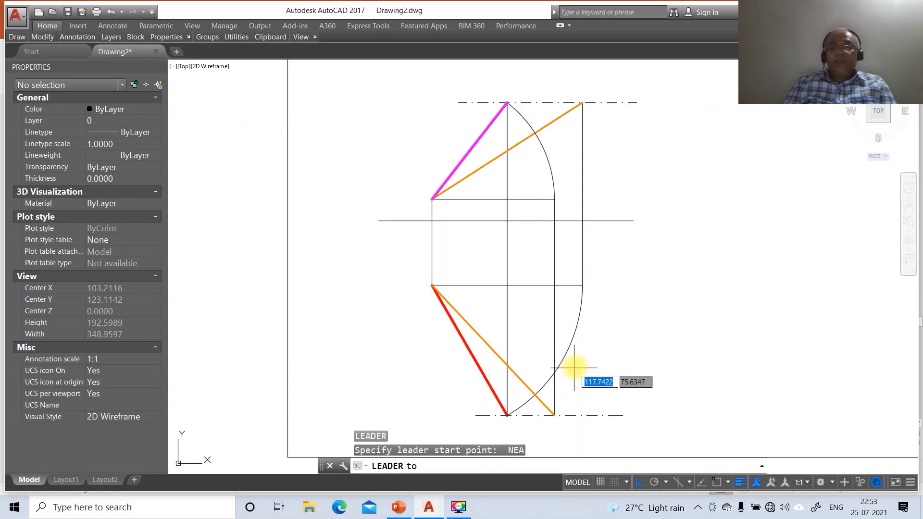
click(567, 354)
click(639, 482)
click(540, 400)
key(Return)
key(Return)
text(N)
key(Return)
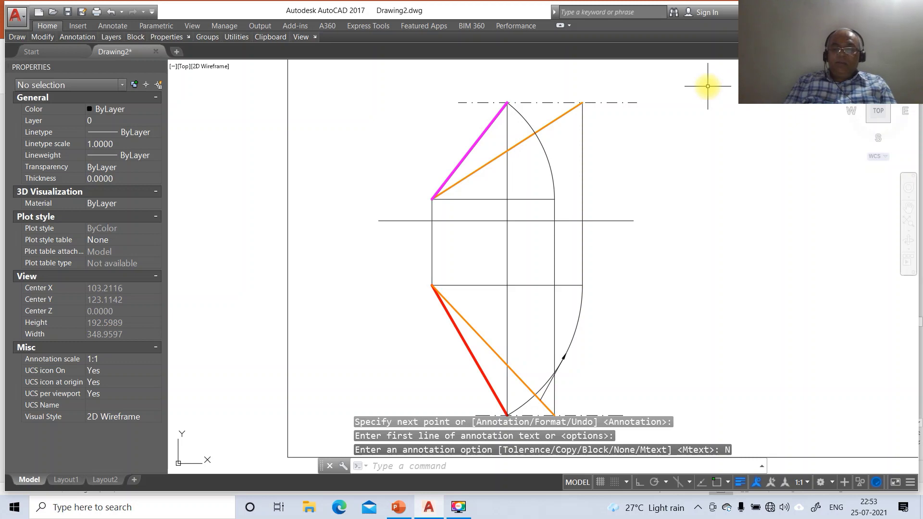
Step: Place a leader without annotation on the upper arc, its arrowhead pointing down along the curve
key(Return)
text(NEA)
key(Return)
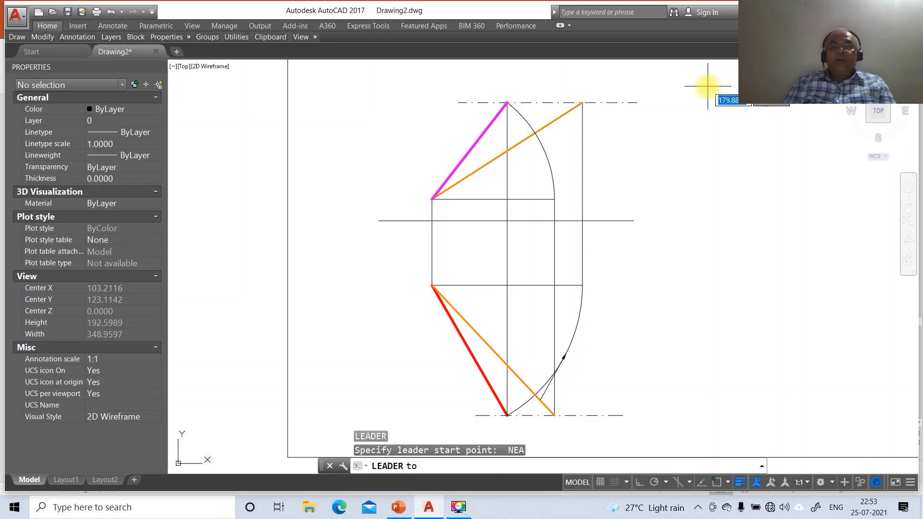
click(546, 154)
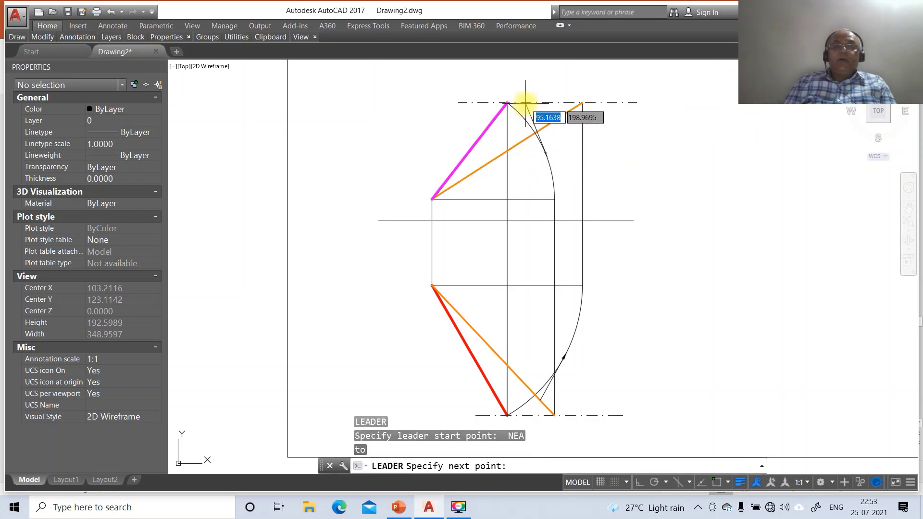
click(526, 102)
key(Return)
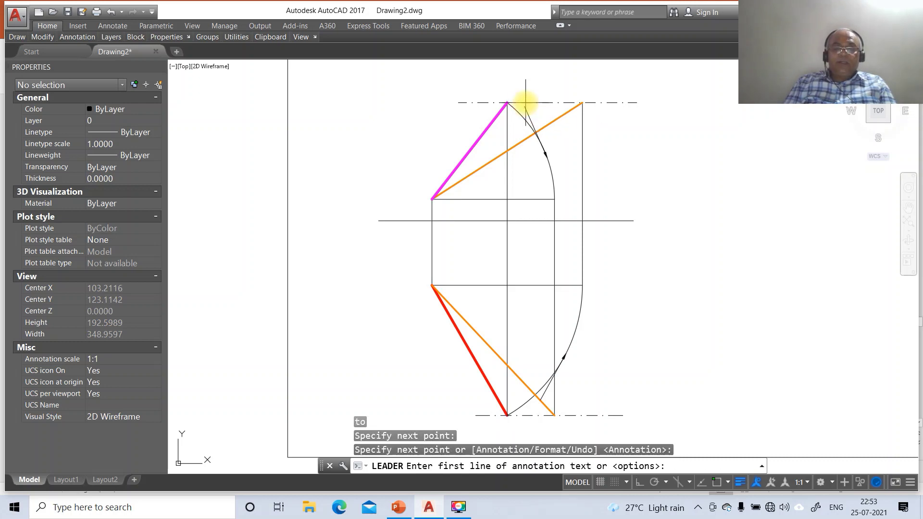
key(Return)
text(N)
key(Return)
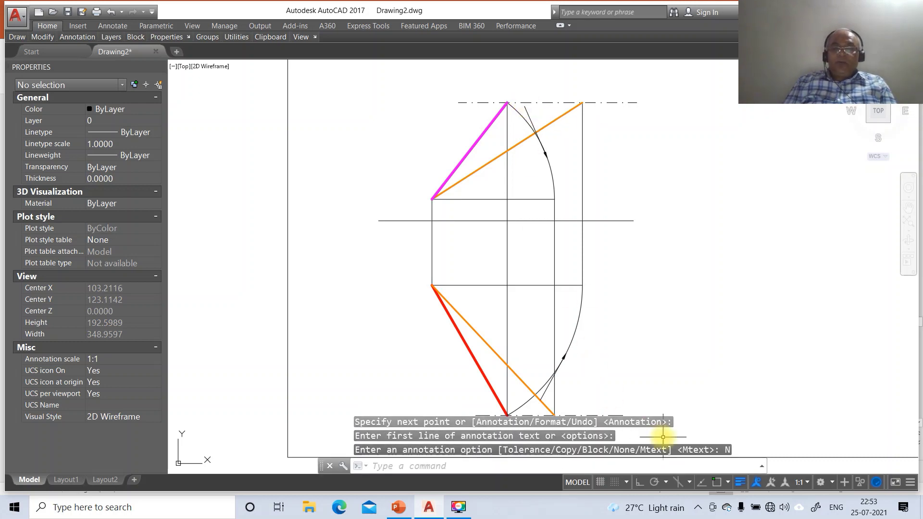
Step: With Ortho on, place an upward-pointing leader without annotation on the rightmost vertical projector, just below the XY line
click(640, 482)
text(leader)
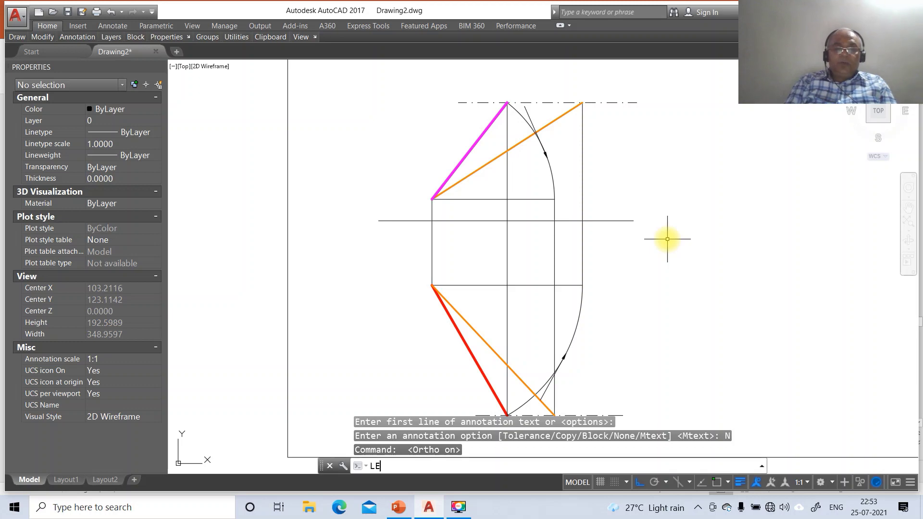
key(Return)
text(nea)
key(Return)
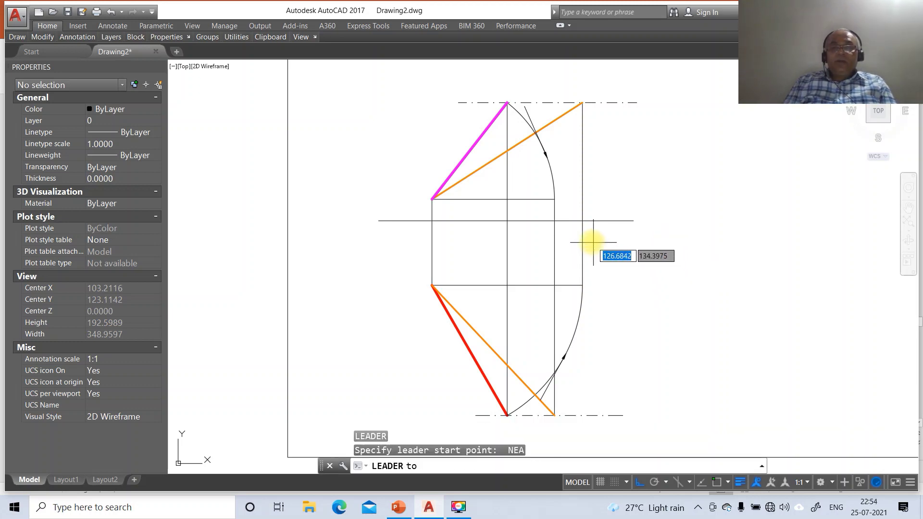
click(581, 336)
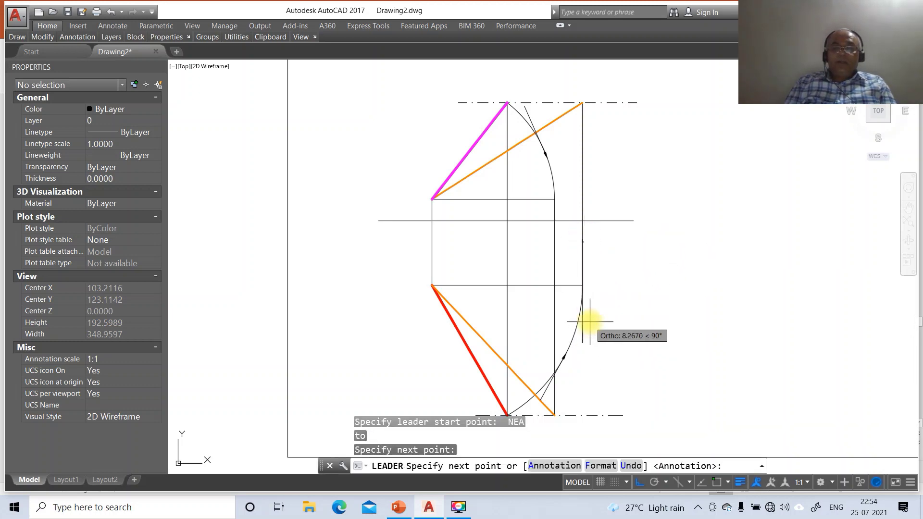
key(Return)
key(Return)
text(n)
key(Return)
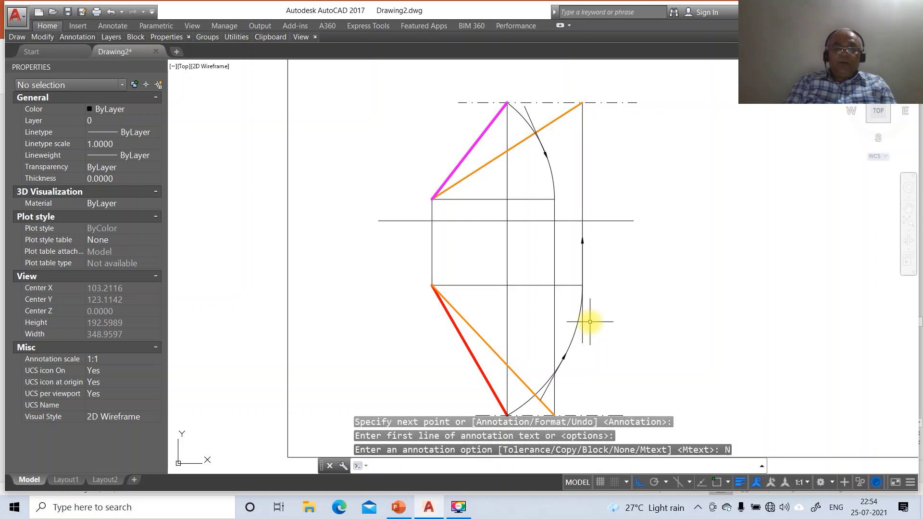
Step: Place a downward-pointing leader without annotation on the vertical projector from the upper arc, below the XY line
key(Return)
text(NEA)
key(Return)
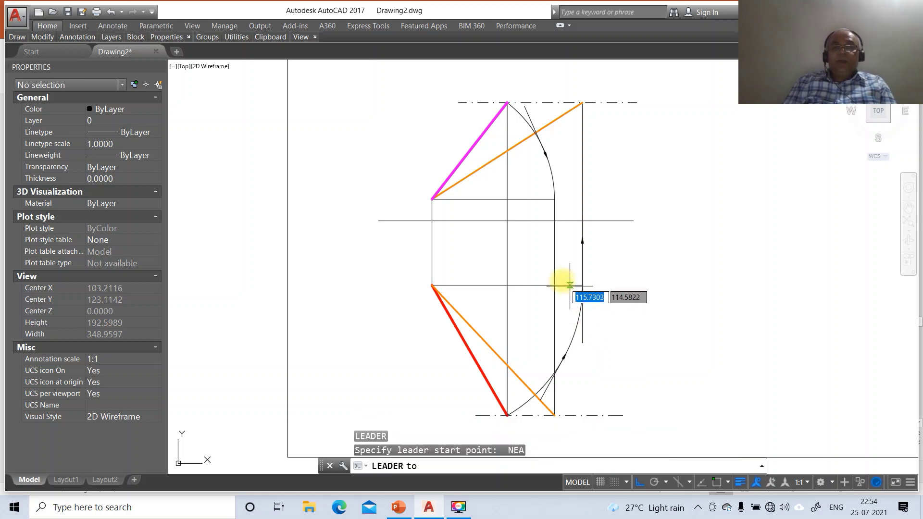
click(554, 266)
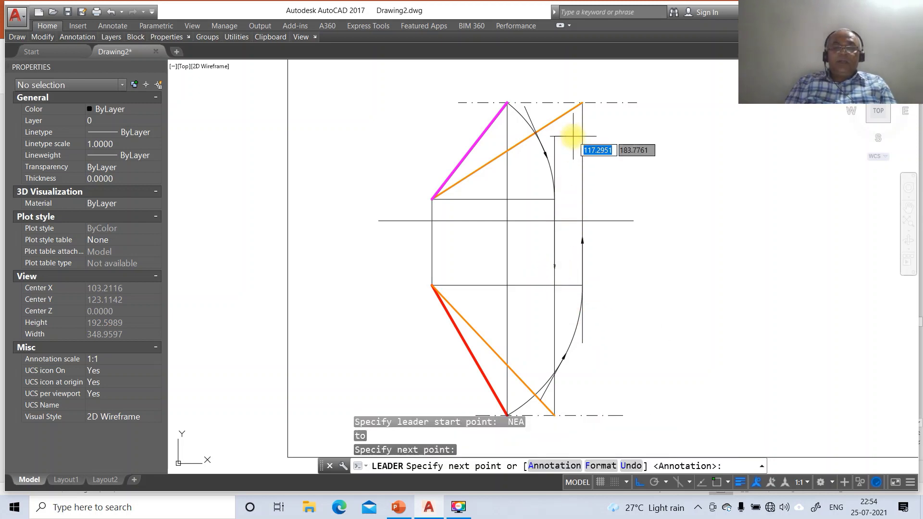
key(Return)
key(Return)
text(n)
key(Return)
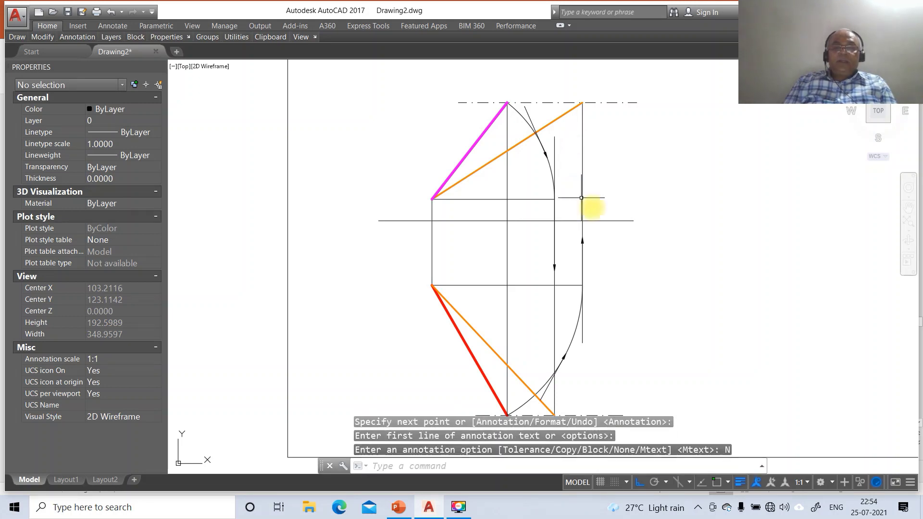
text(lead)
key(Return)
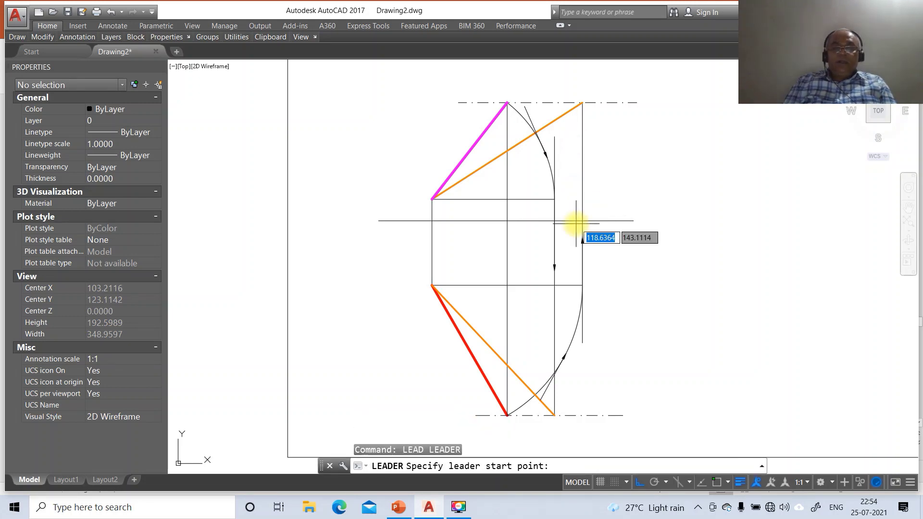
click(507, 255)
key(Escape)
Step: Place an upward-pointing leader without annotation on the vertical projector through the ends of the red and magenta lines
key(Return)
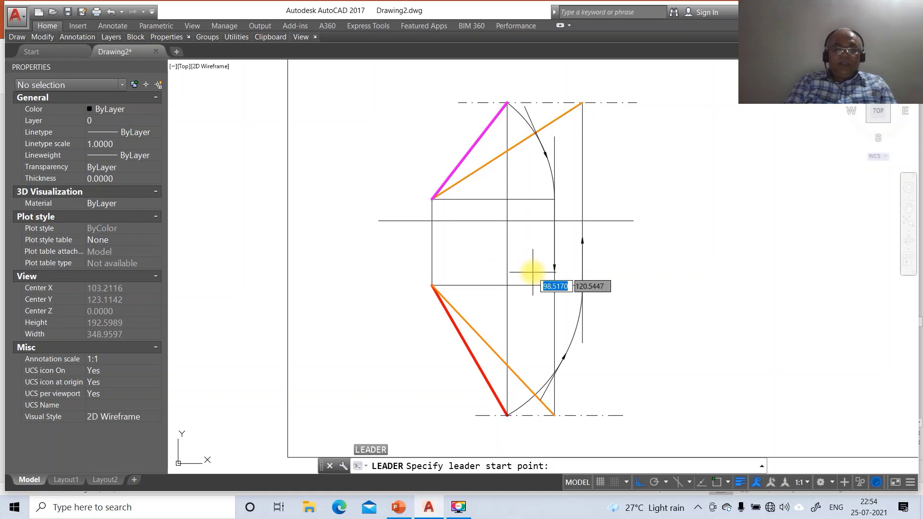
text(NEA)
key(Return)
click(507, 264)
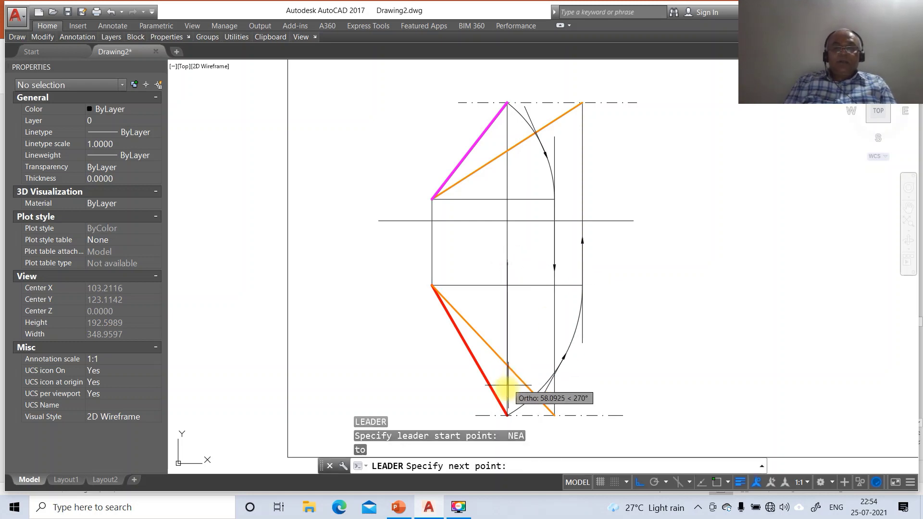
click(515, 423)
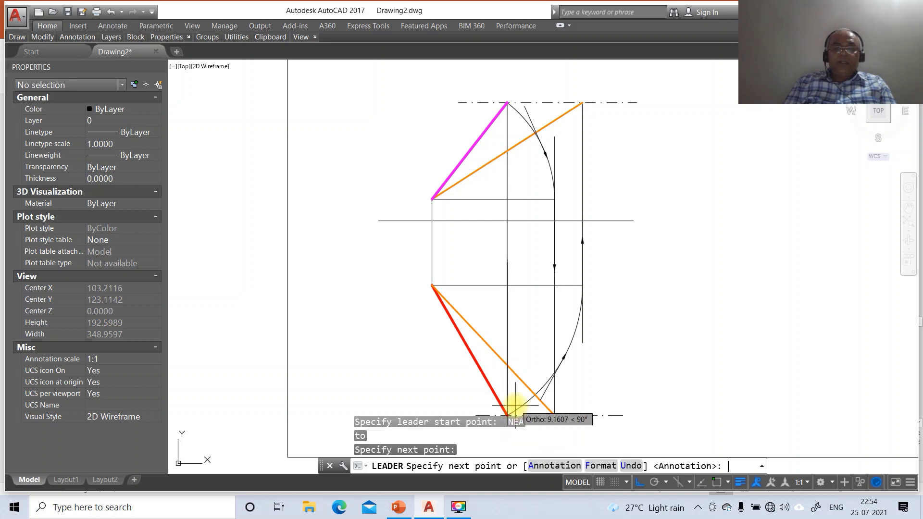
key(Return)
key(Return)
text(N)
key(Return)
key(Escape)
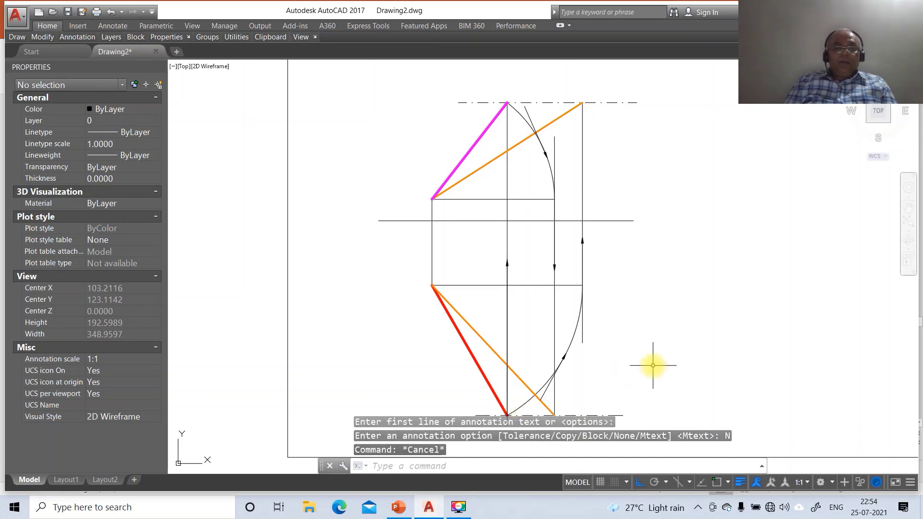
key(Escape)
key(Escape)
Step: Explode the leaders on the arcs and vertical projectors so their arrowheads separate from their lines
text(x)
key(Return)
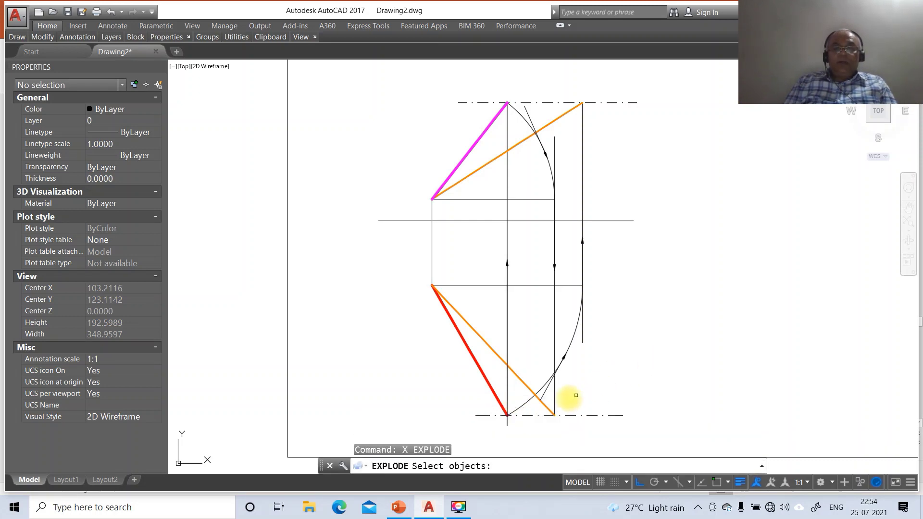
click(507, 421)
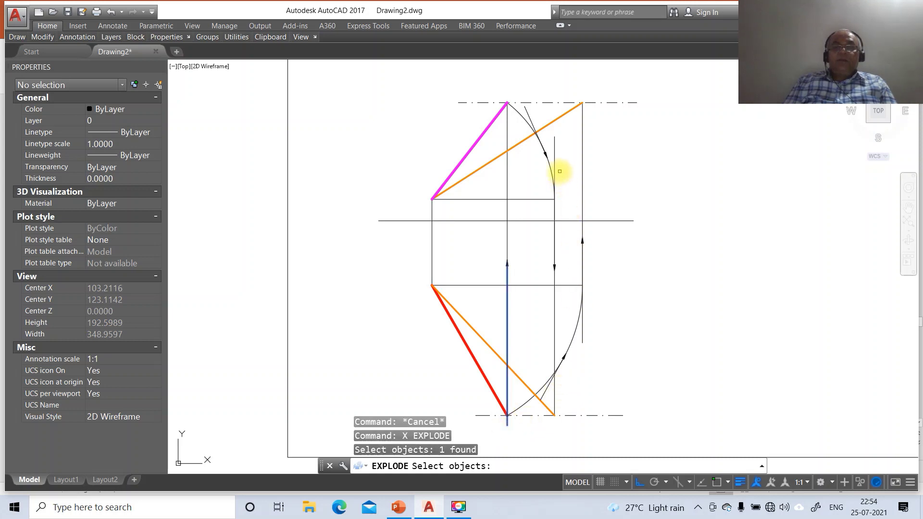
click(555, 162)
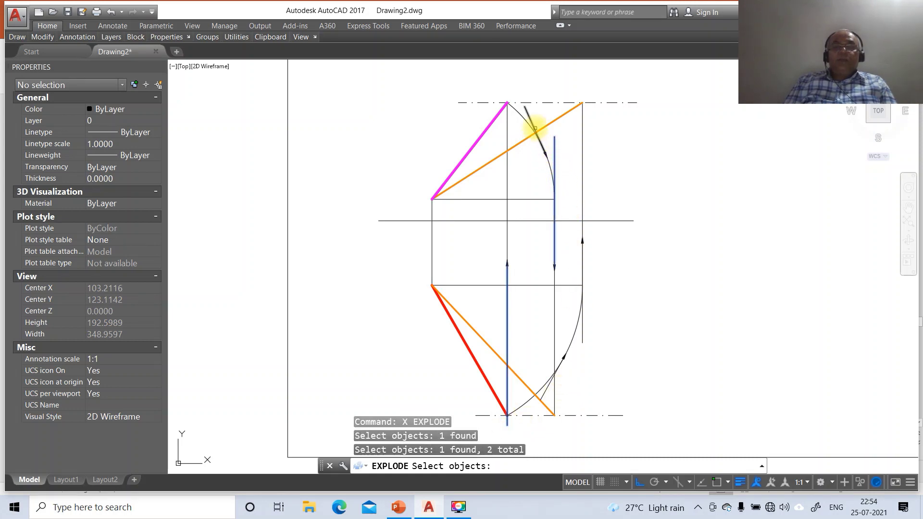
click(531, 122)
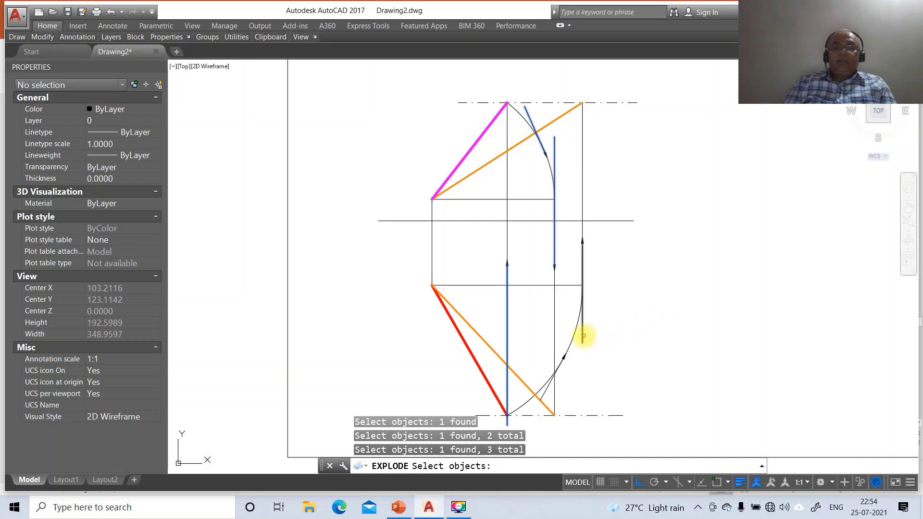
click(584, 336)
key(Return)
Step: Erase the exploded leaders' straight tail lines and the lower locus line, keeping the arrowheads on the arcs and projectors
text(e)
key(Return)
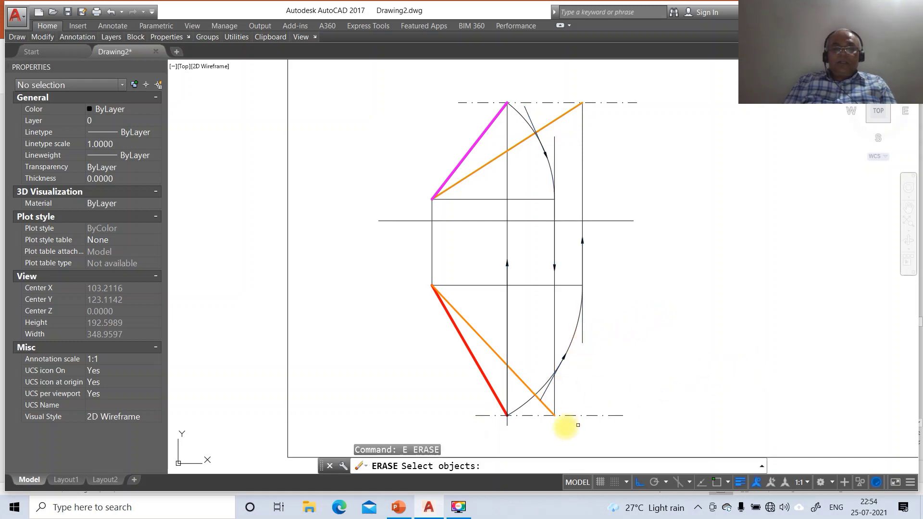
click(505, 425)
click(528, 408)
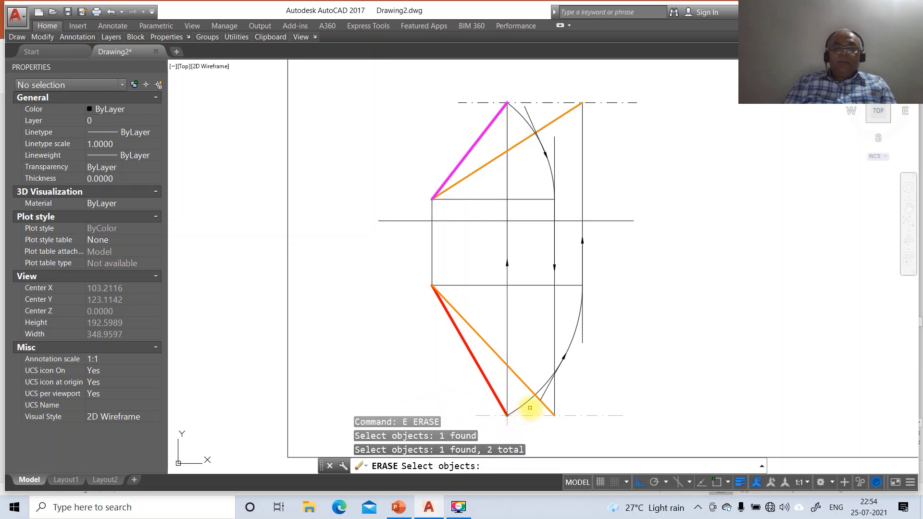
click(545, 396)
click(583, 331)
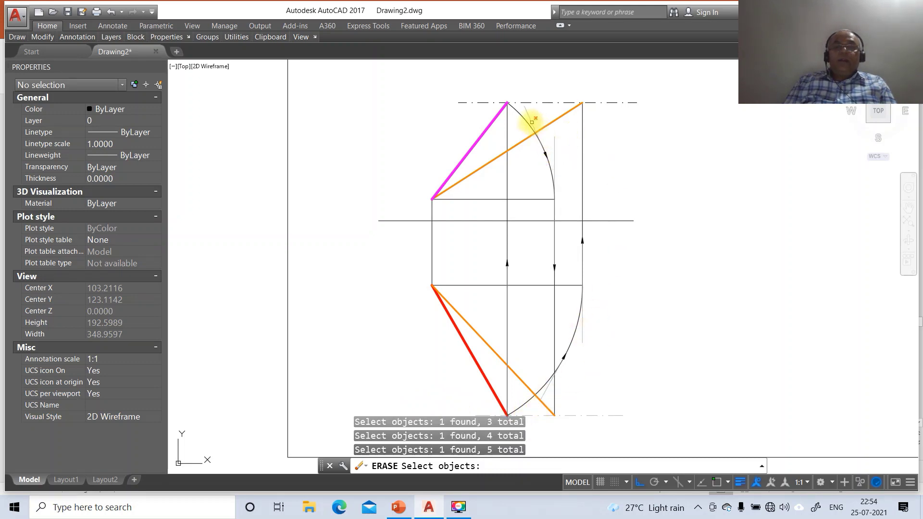
key(Return)
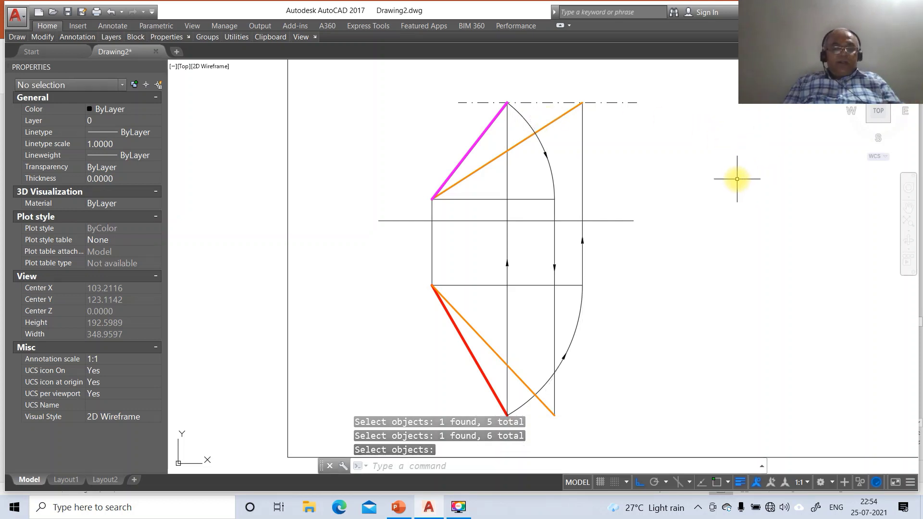
Step: Dimension the vertical distance from the magenta line's lower end to the XY line, using intersection snaps, beside the projector
text(DIM)
key(Return)
text(INT)
key(Return)
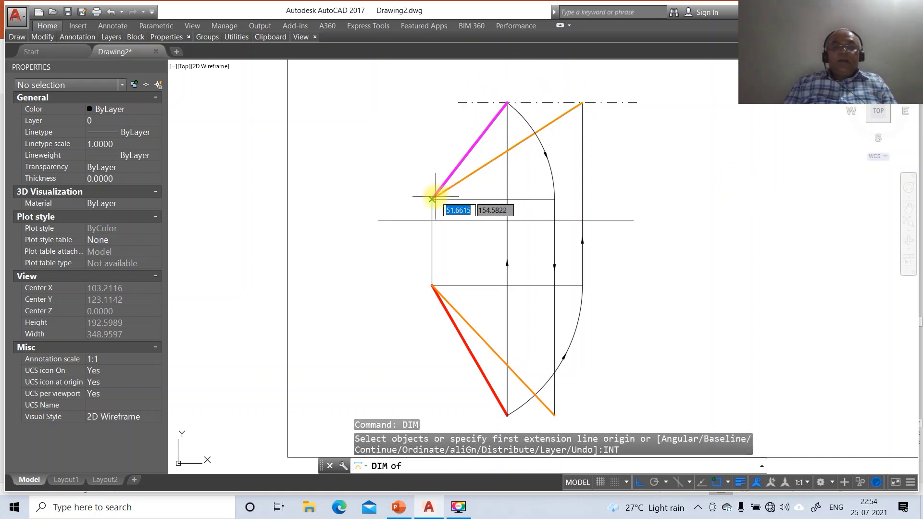
click(433, 198)
text(IN)
key(Return)
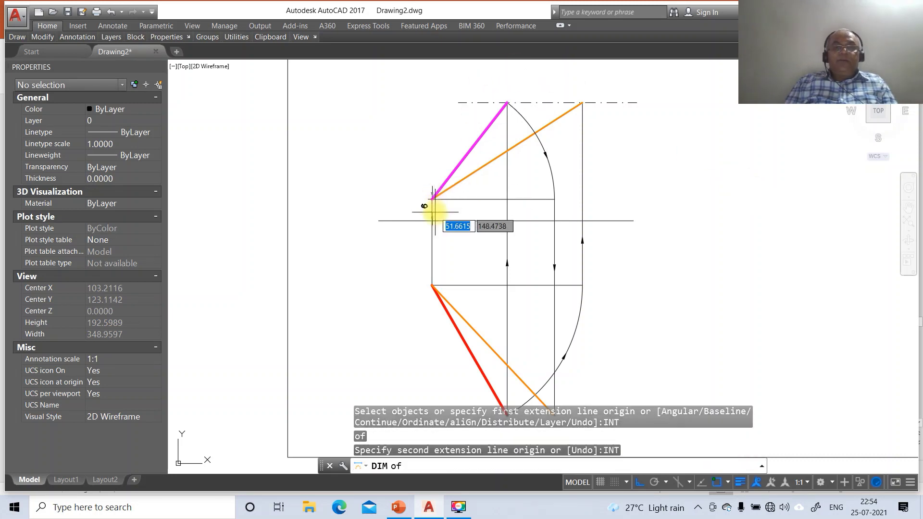
click(431, 219)
click(417, 220)
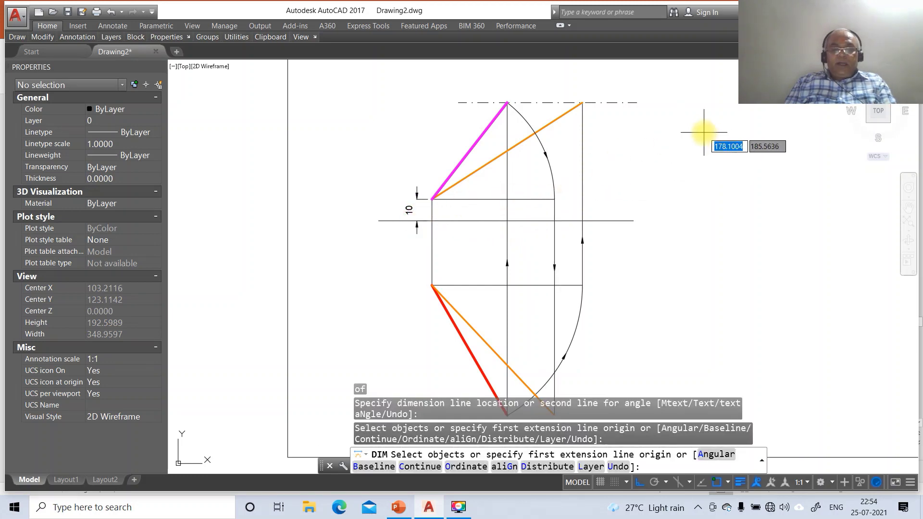
Step: Dimension the vertical distance from the red line's upper end to the XY line, using intersection snaps, in line with the 10 mm dimension
key(Return)
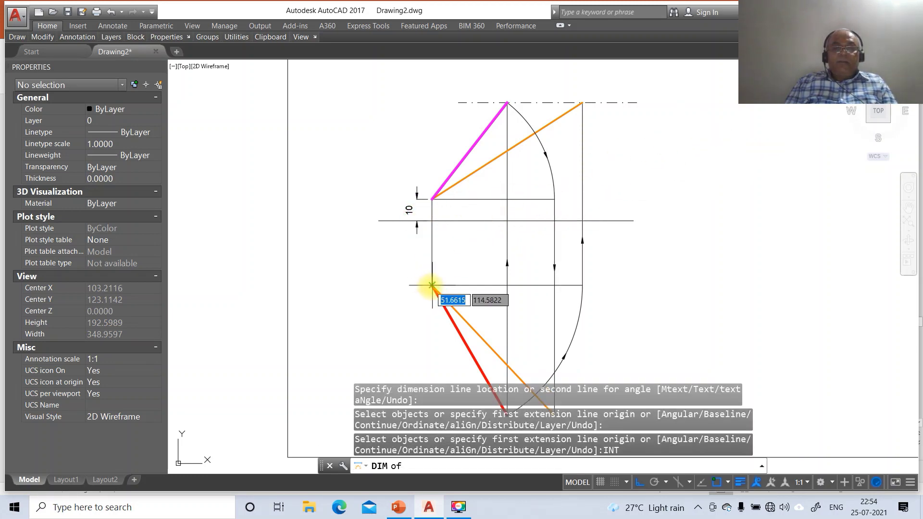
click(431, 285)
text(INT)
key(Return)
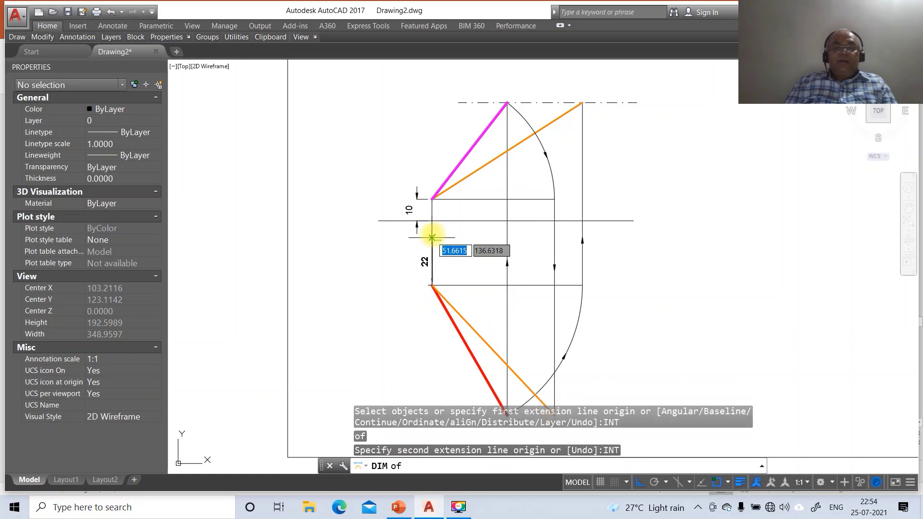
click(423, 220)
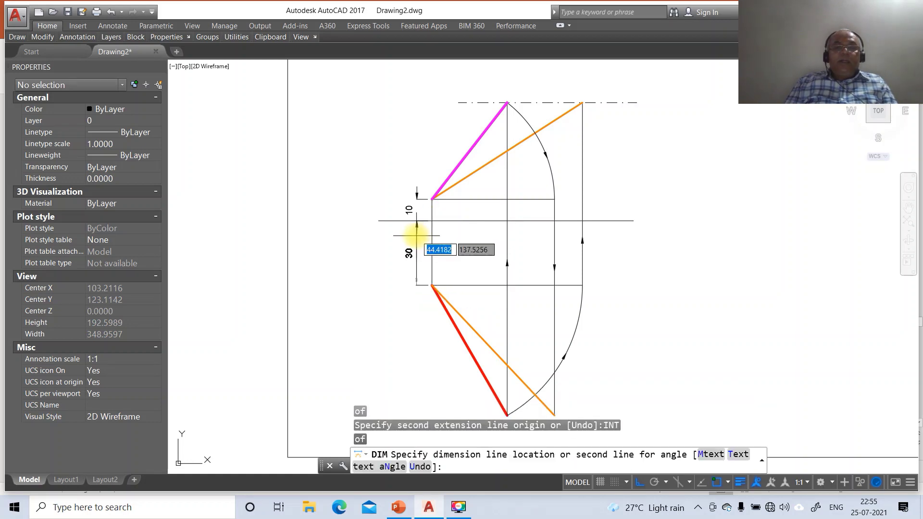
click(416, 236)
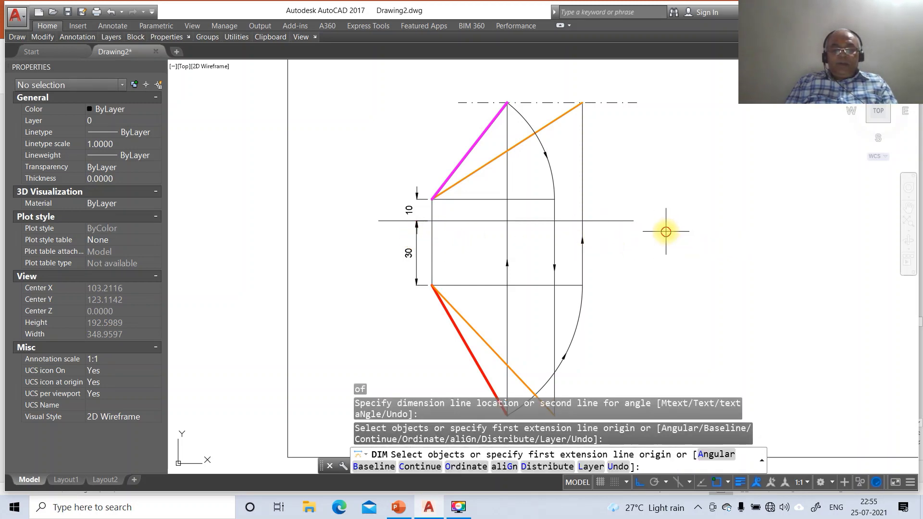
click(665, 232)
text(INT)
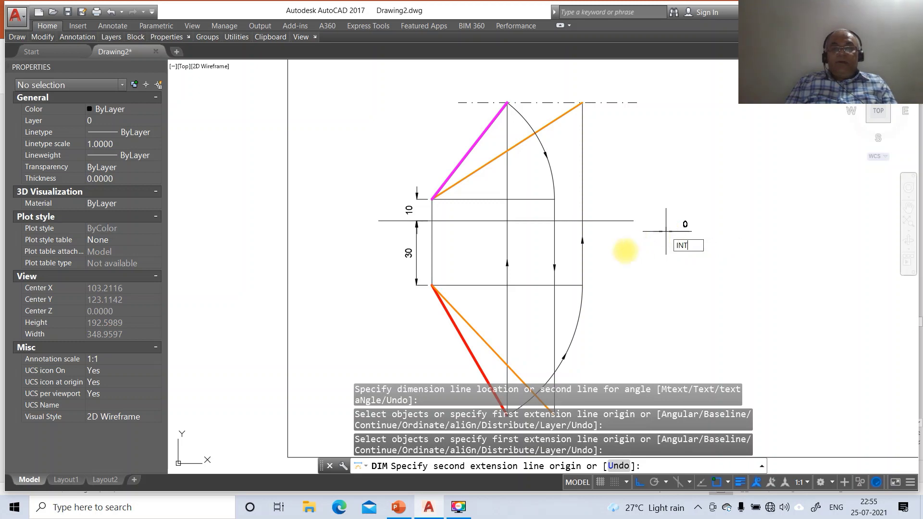
key(Return)
key(Escape)
key(Escape)
Step: Dimension the vertical distance from the horizontal line through the magenta line's lower end up to the locus line, outside the outermost projector
key(Return)
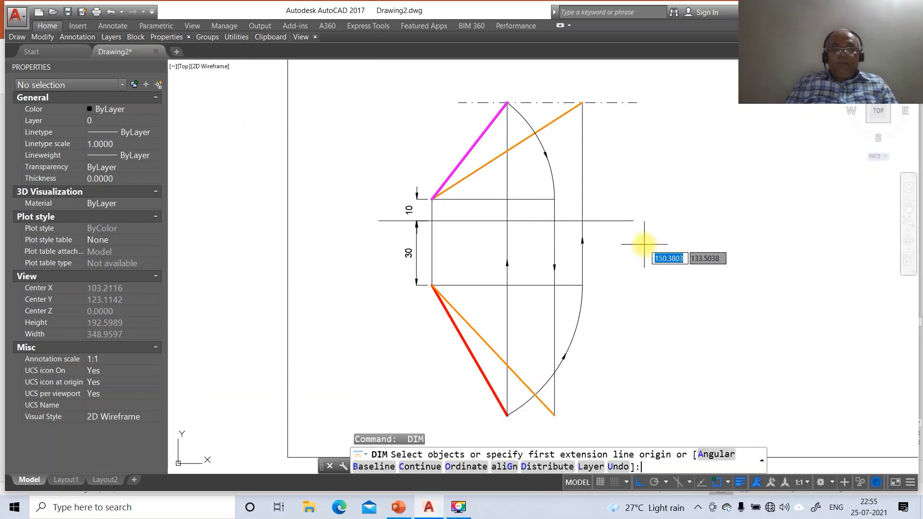
text(INT)
key(Return)
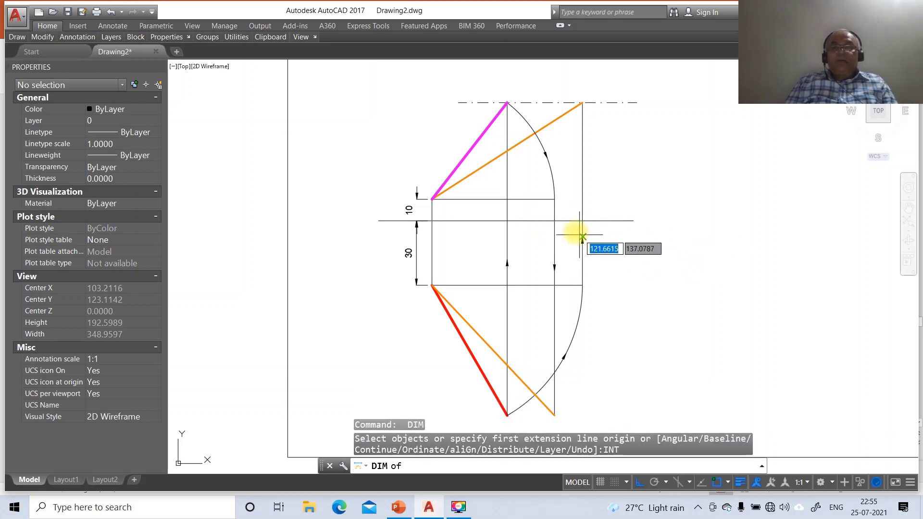
click(554, 199)
text(E)
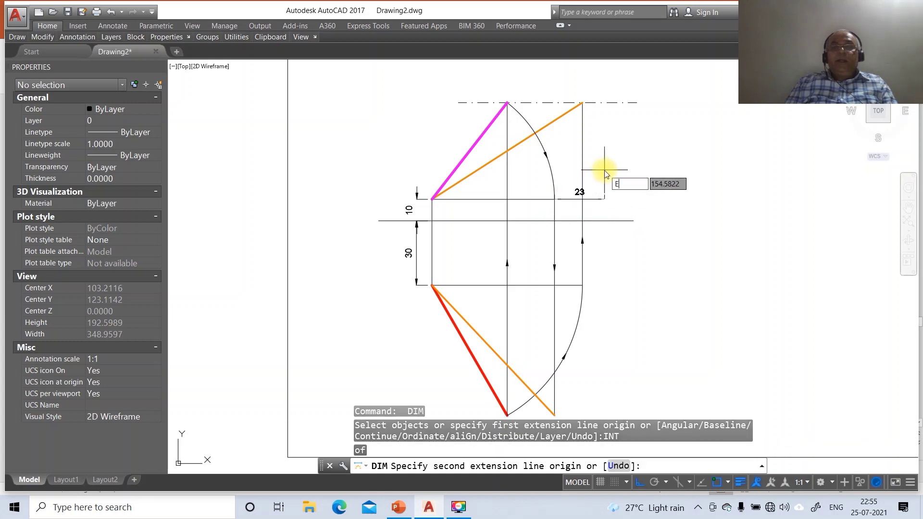
text(ND)
key(Return)
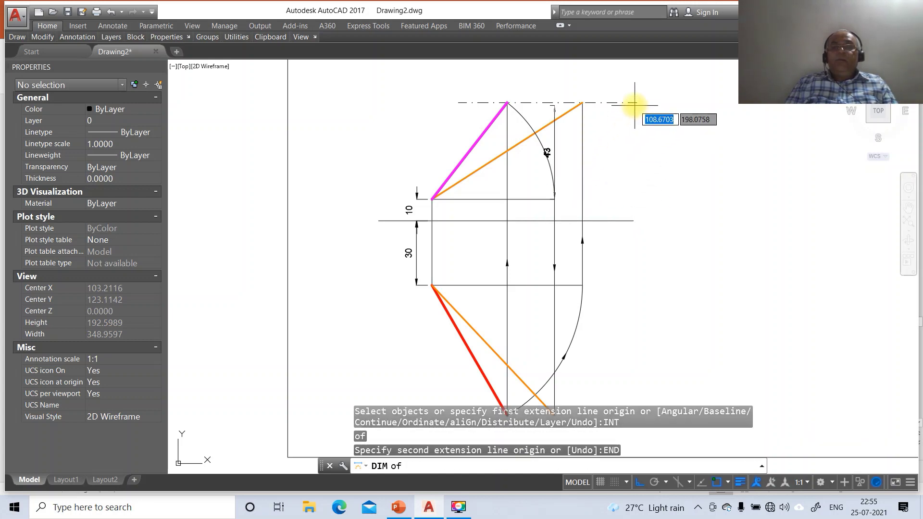
click(636, 102)
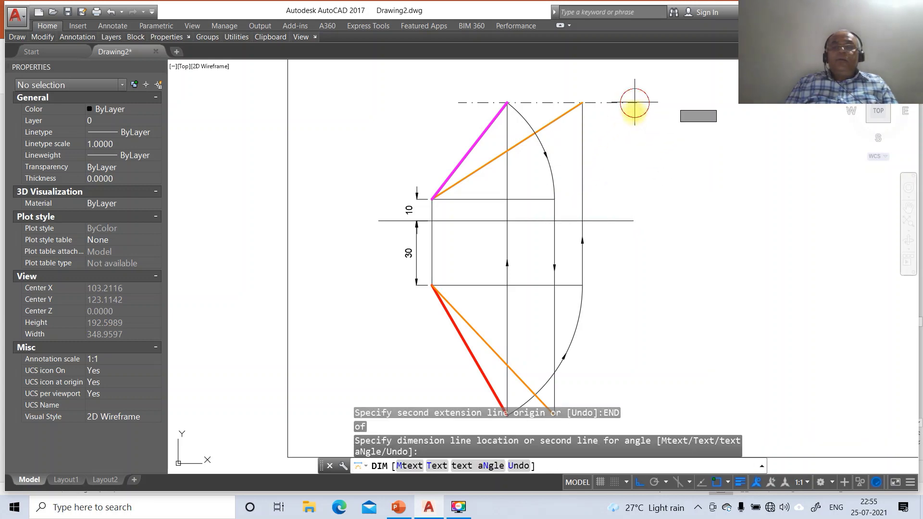
click(609, 139)
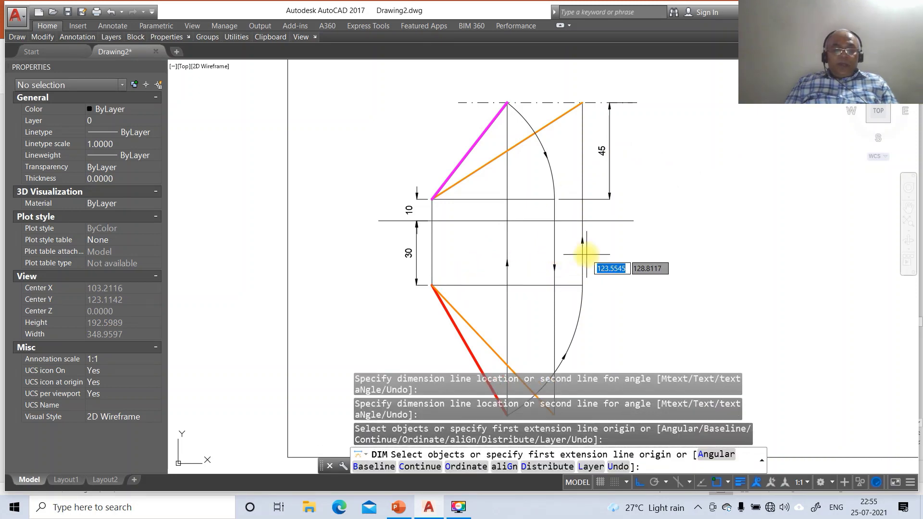
key(Escape)
key(Escape)
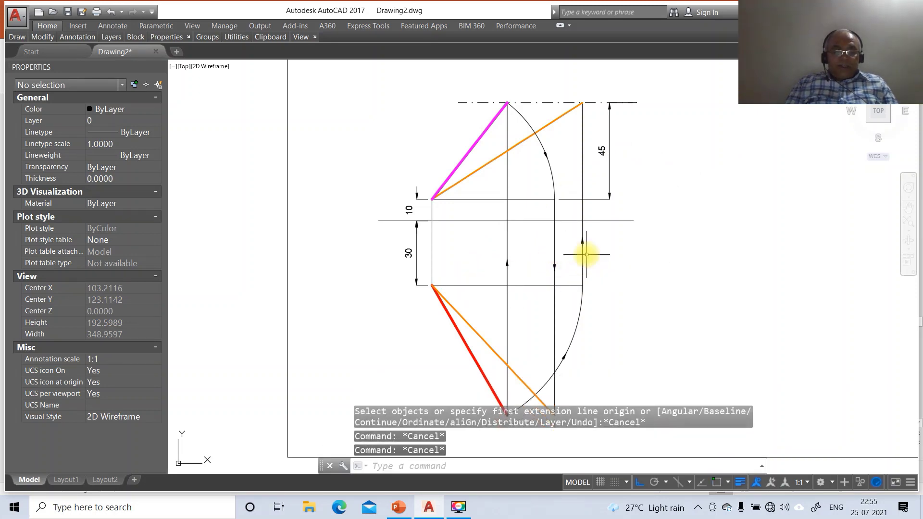
Step: Move the complete projection drawing with its dimensions straight up inside the sheet border, selecting it with a crossing window
text(z)
key(Return)
text(p)
key(Return)
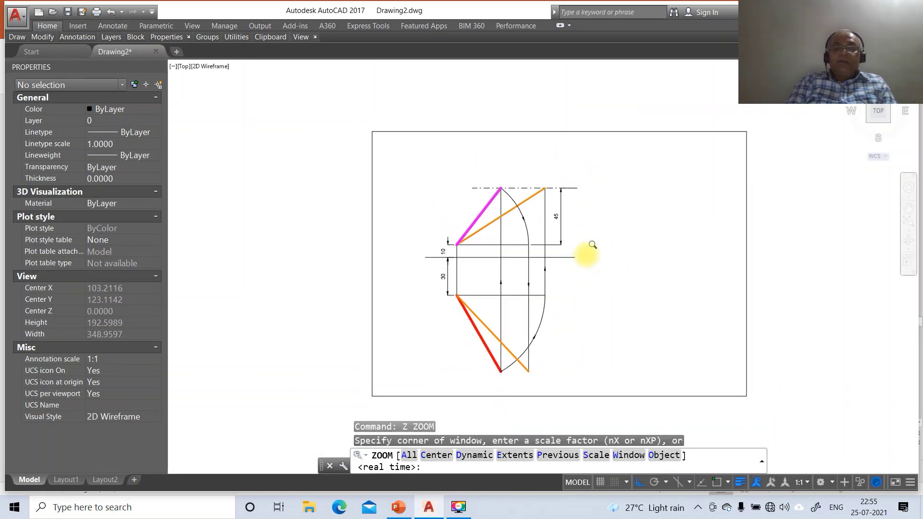
text(m)
key(Return)
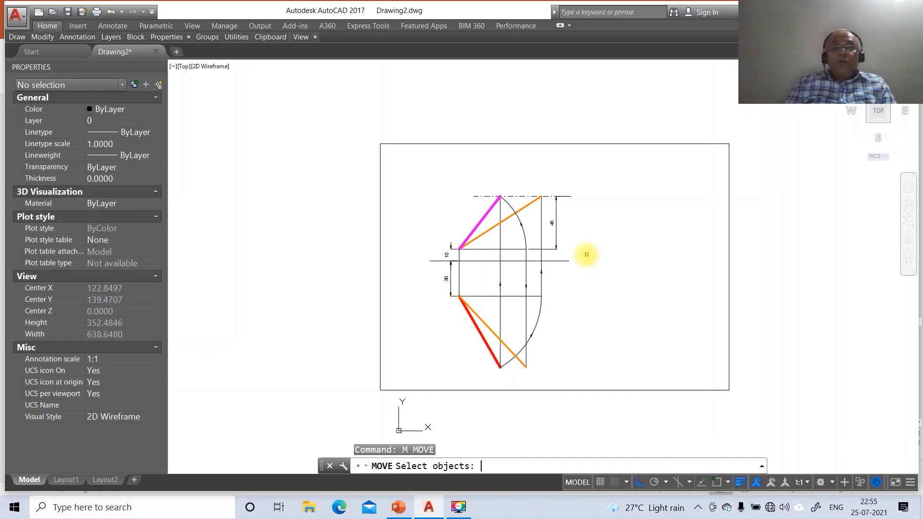
text(c)
key(Return)
click(422, 180)
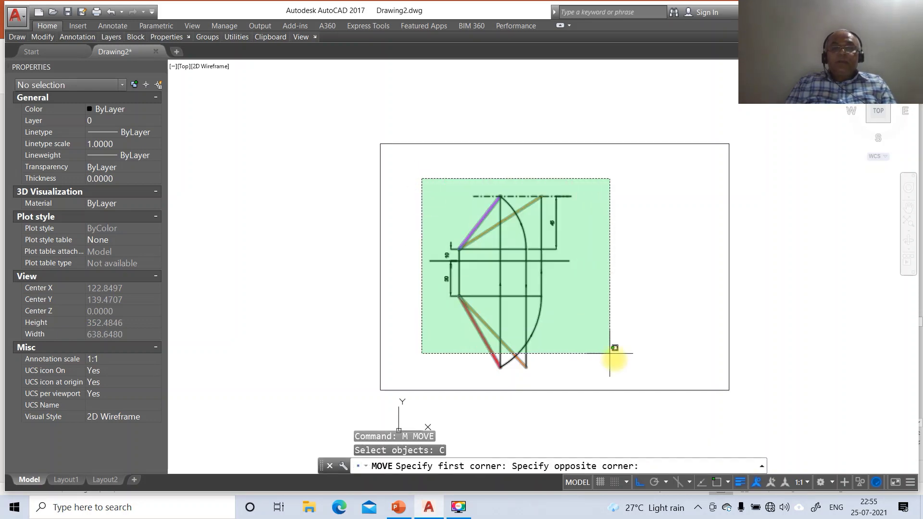
click(626, 373)
key(Return)
click(620, 370)
click(620, 346)
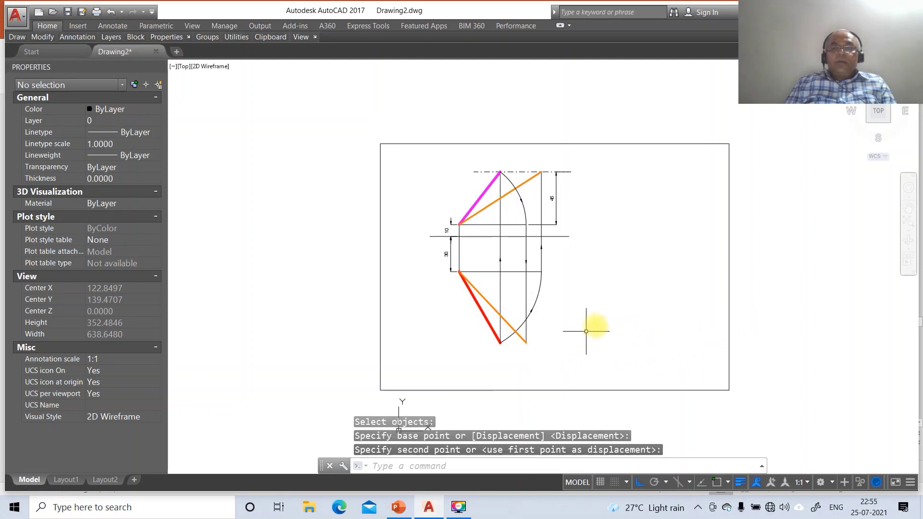
Step: Draw a horizontal line from the lower orange line's end, using an intersection snap, leftward past the red line's lower end
text(l)
key(Return)
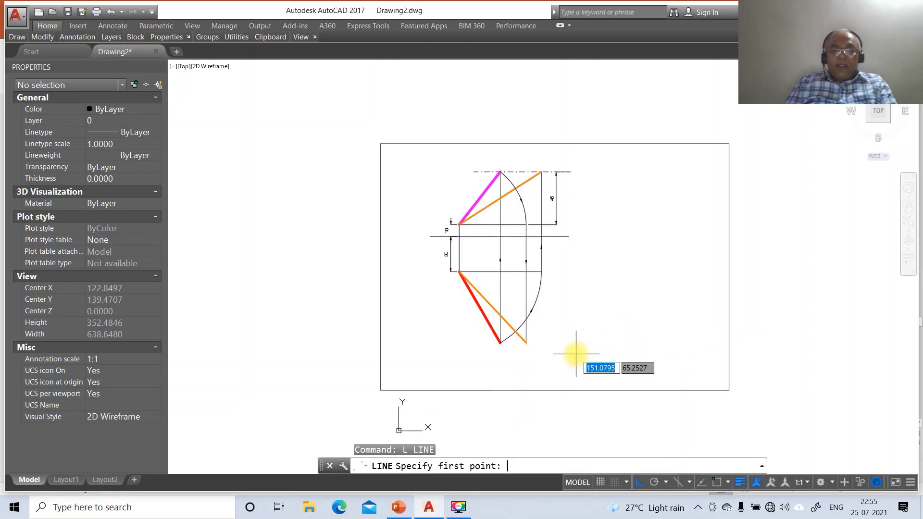
text(int)
key(Return)
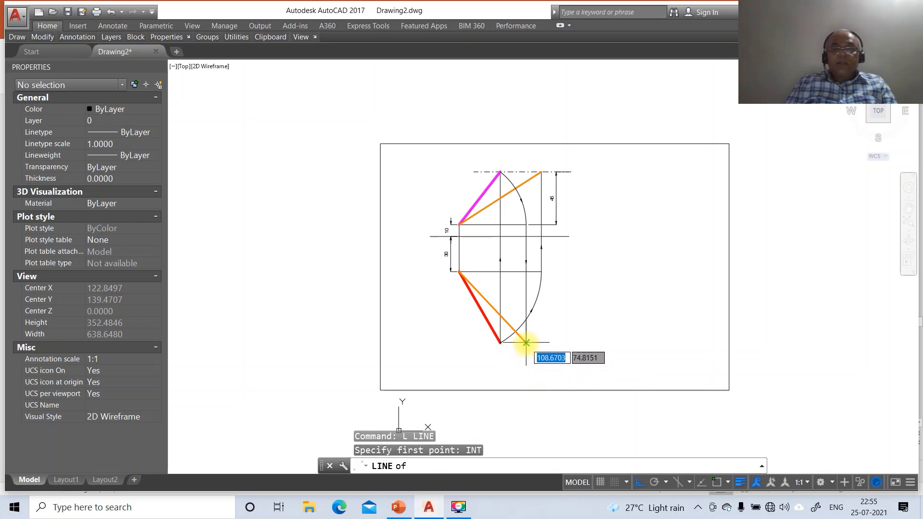
click(525, 342)
click(441, 350)
key(Return)
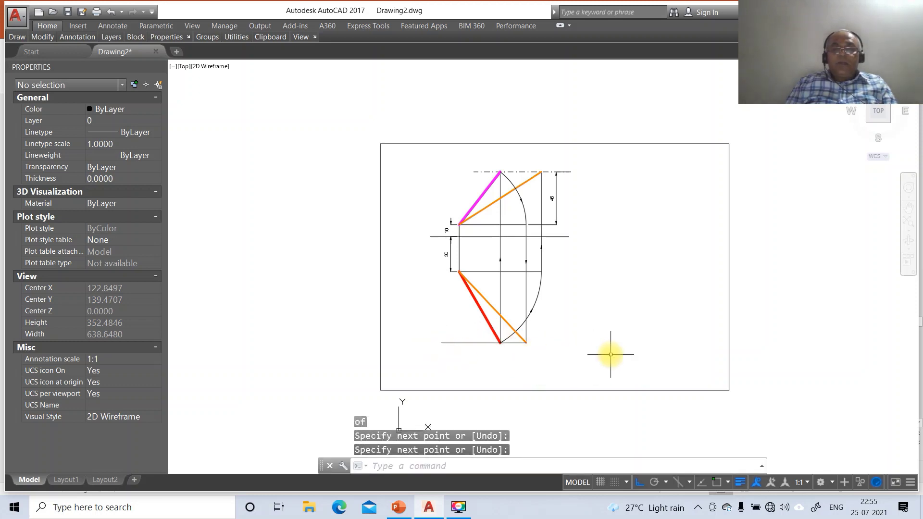
Step: Extend the new horizontal line to the right edge of the sheet border
text(ex)
key(Return)
click(725, 358)
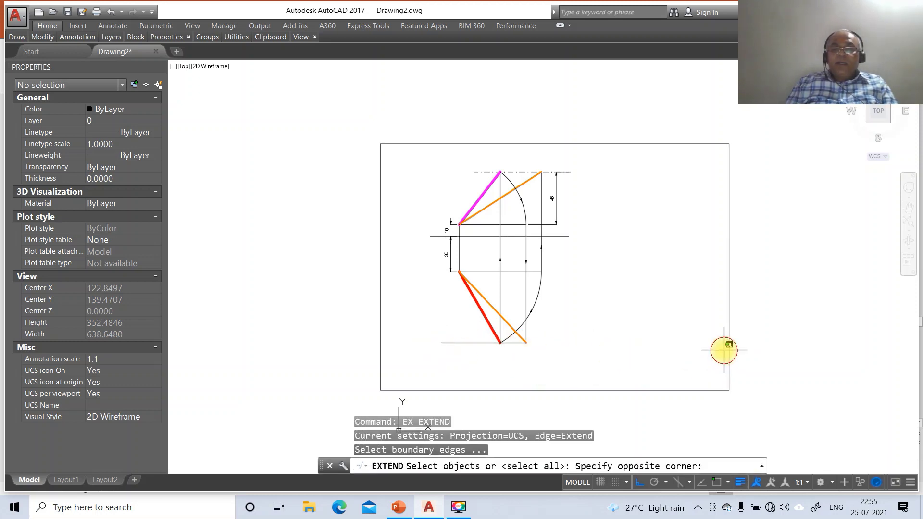
click(736, 362)
click(731, 361)
key(Return)
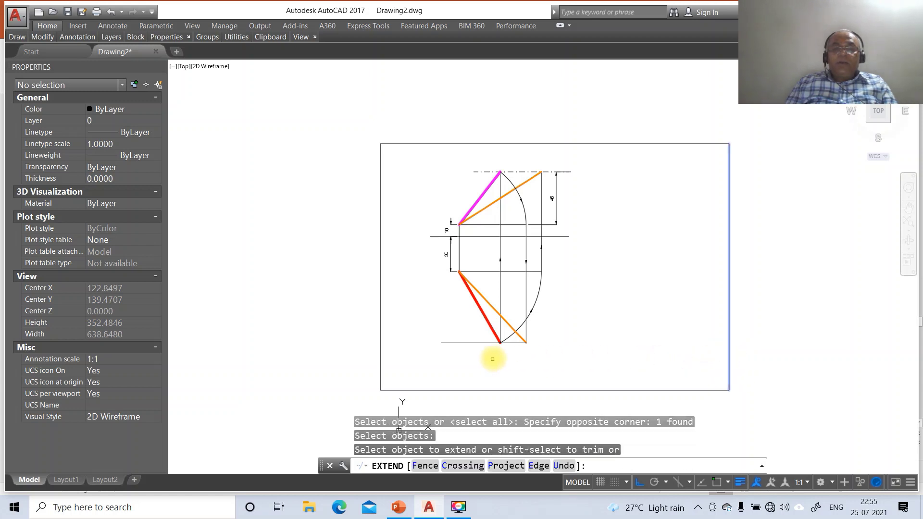
click(524, 342)
key(Return)
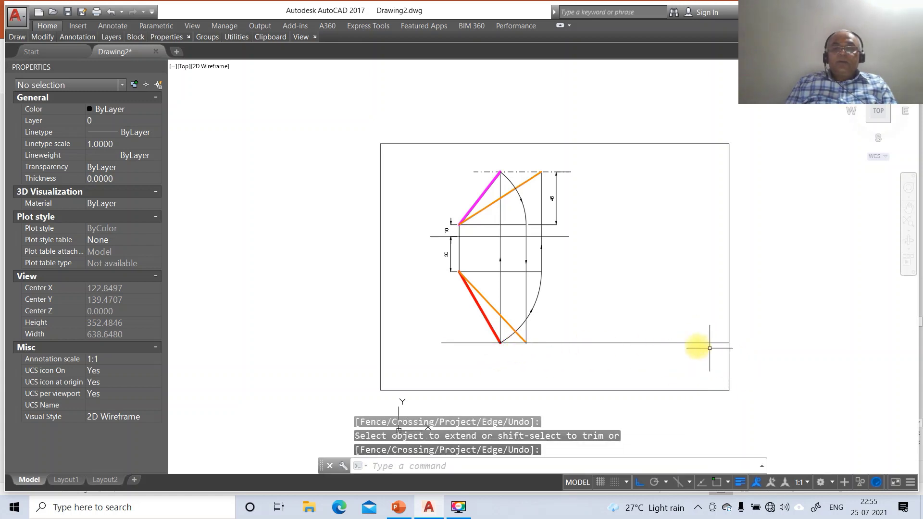
Step: Break off both ends of the lower horizontal line, leaving a segment about 70 mm long around the red and orange line ends
text(BR)
key(Return)
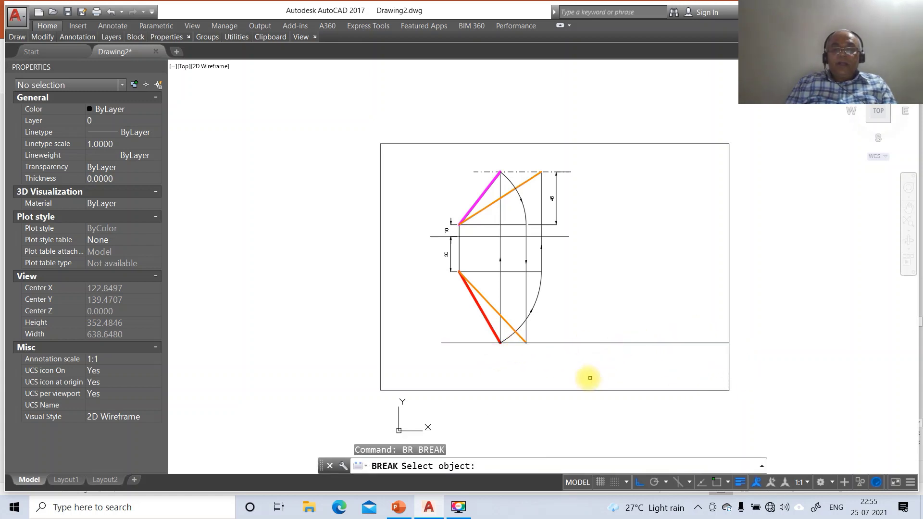
click(562, 343)
click(766, 367)
key(Return)
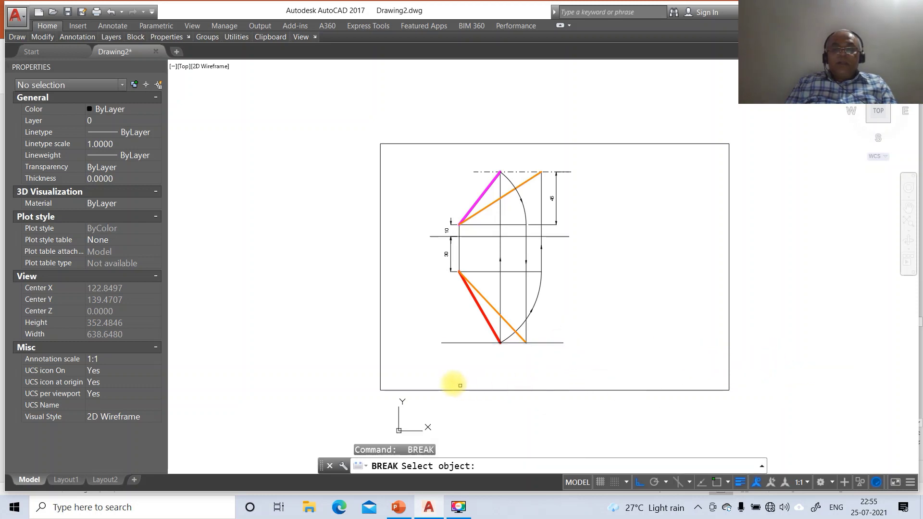
click(481, 343)
click(372, 424)
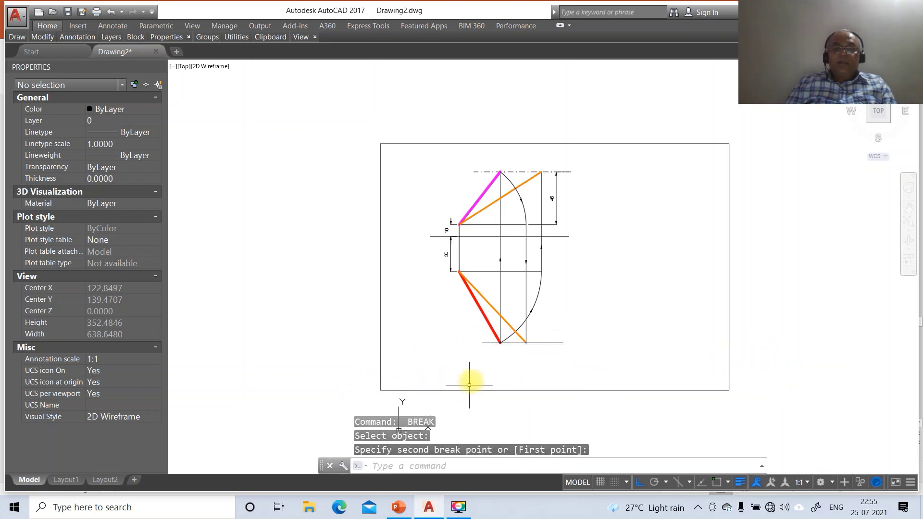
Step: Assign the lower horizontal line to the LOCUS layer and set its linetype scale to 10
click(511, 343)
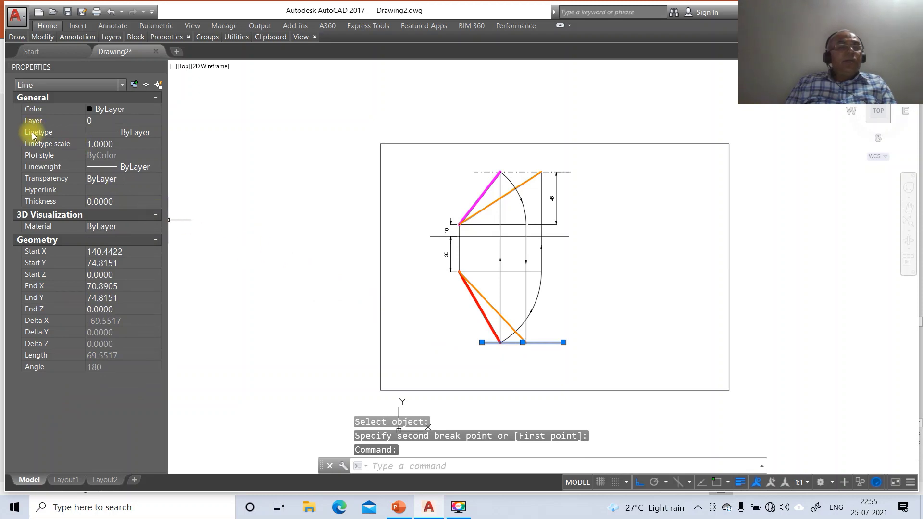
click(50, 124)
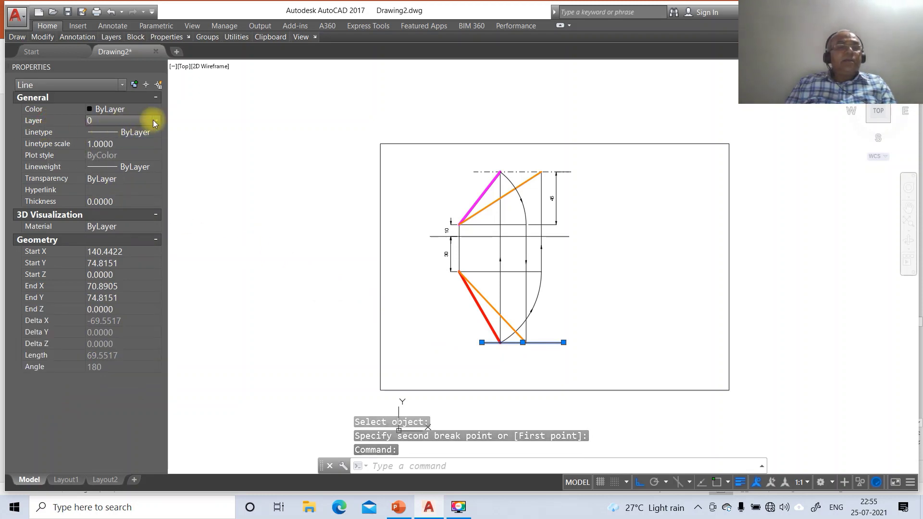
click(153, 121)
click(114, 161)
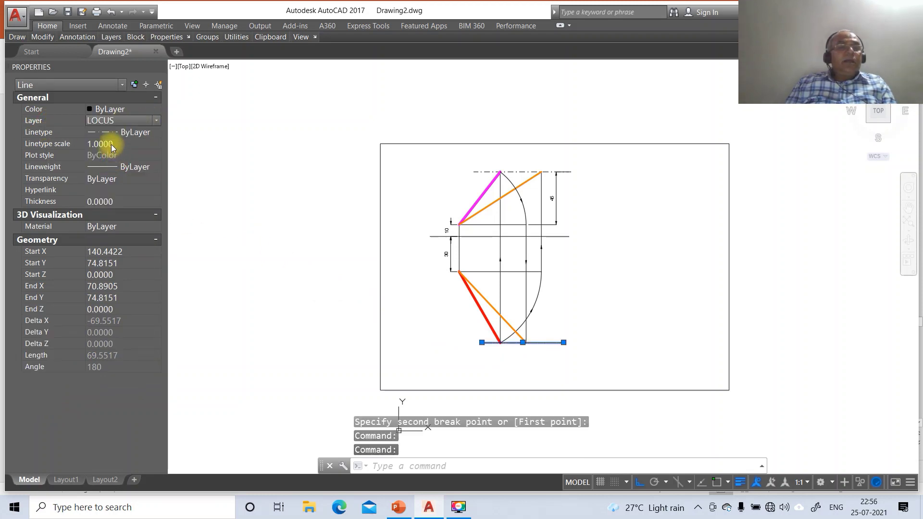
click(116, 145)
text(10)
key(Return)
key(Escape)
key(Escape)
key(Escape)
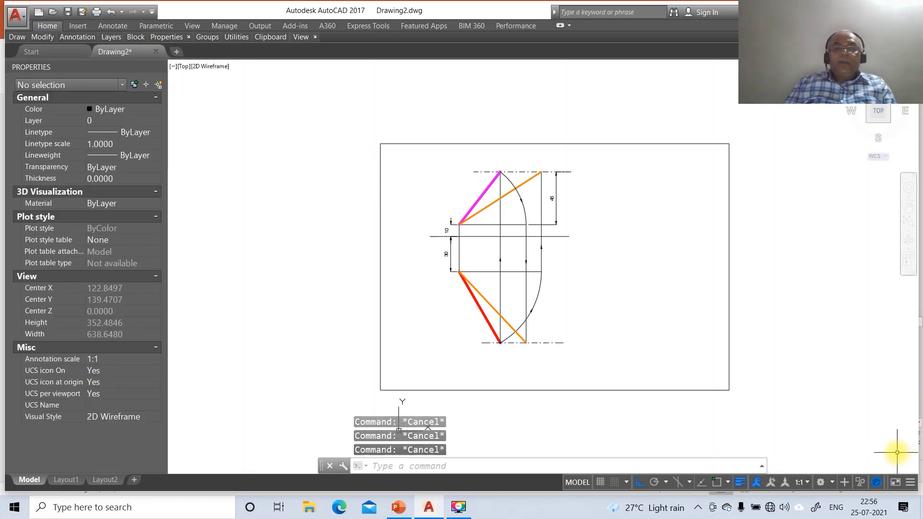
Step: Check the dimensions on the reference solution of problem 66 in PowerPoint, and return to AutoCAD
text(z)
key(Return)
text(w)
key(Return)
click(411, 158)
click(598, 402)
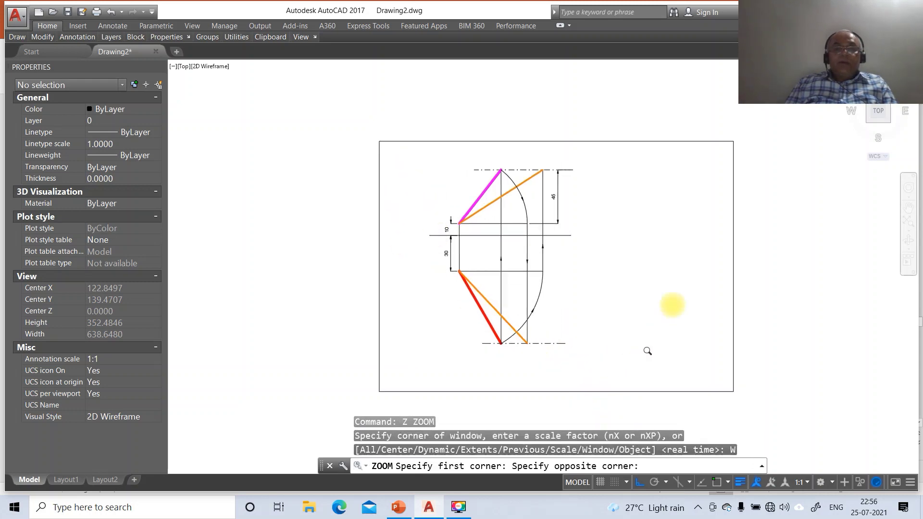
click(408, 509)
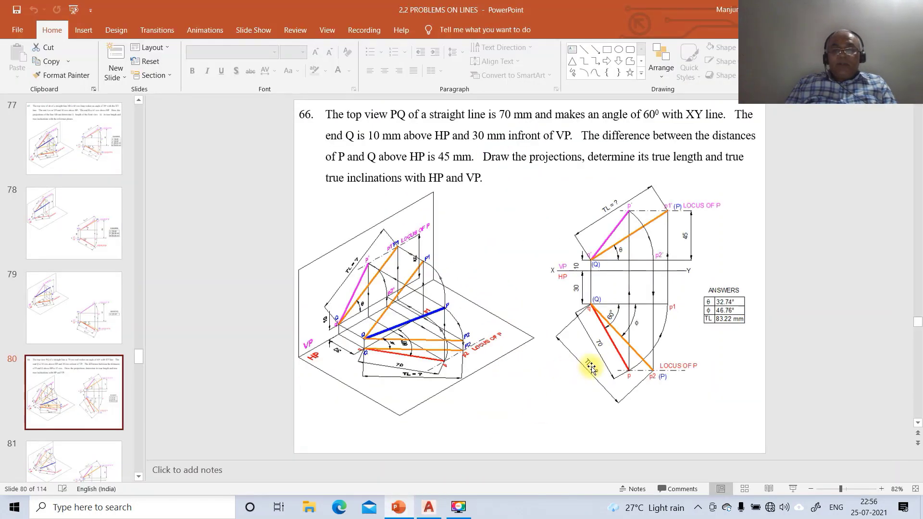
click(428, 507)
Step: Add an aligned dimension for the length of the red top view line, offset to its lower-left side
text(DIM)
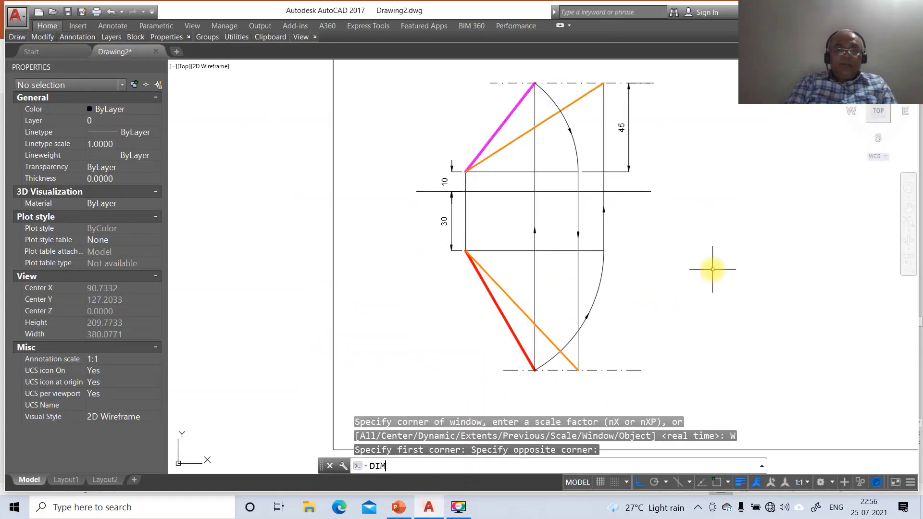
key(Return)
text(INT)
key(Return)
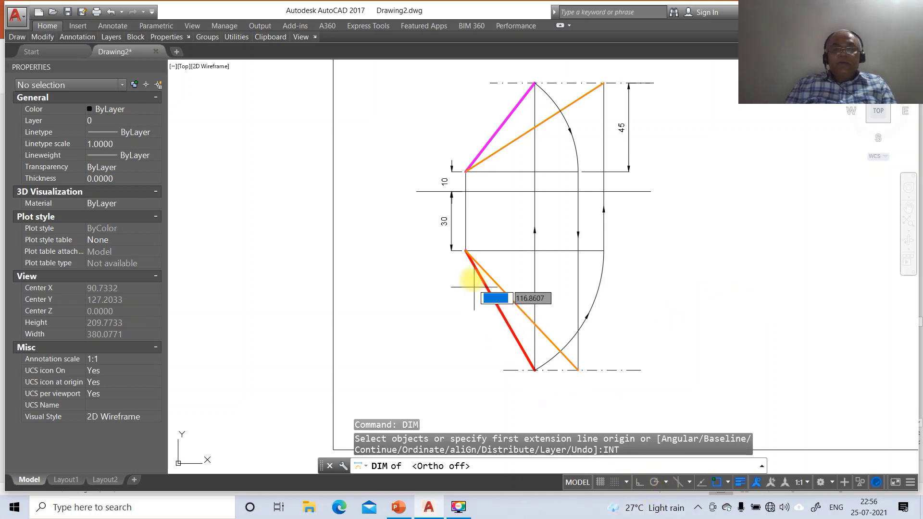
click(466, 250)
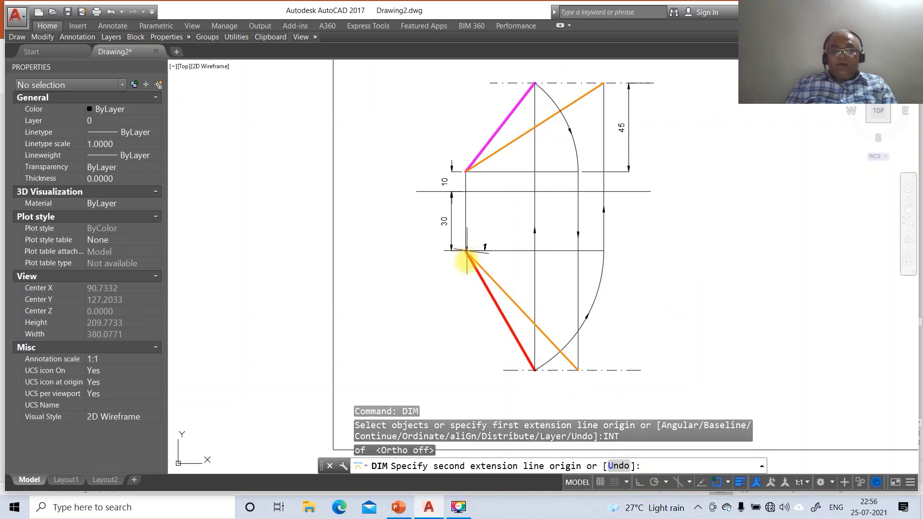
text(INT)
key(Return)
click(534, 370)
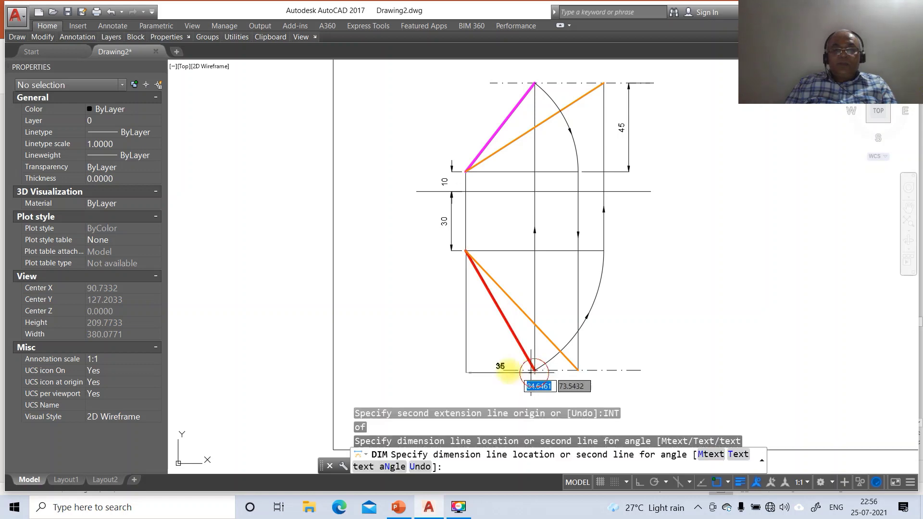
click(490, 355)
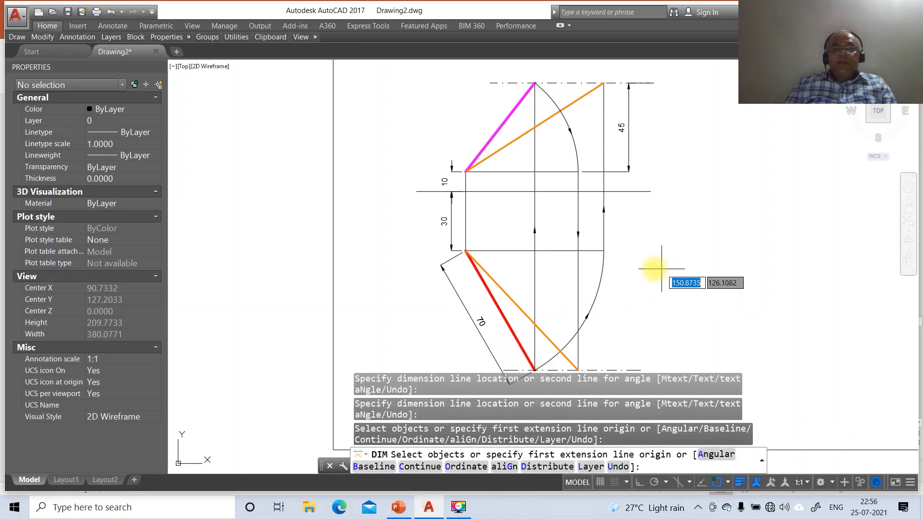
Step: Add an angular dimension between the red line and the horizontal line through its upper end
text(A)
key(Return)
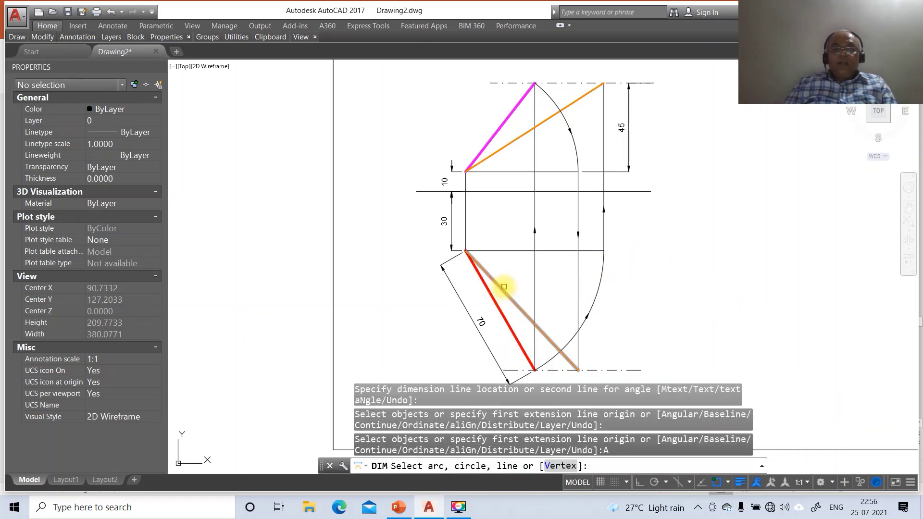
click(493, 297)
click(500, 250)
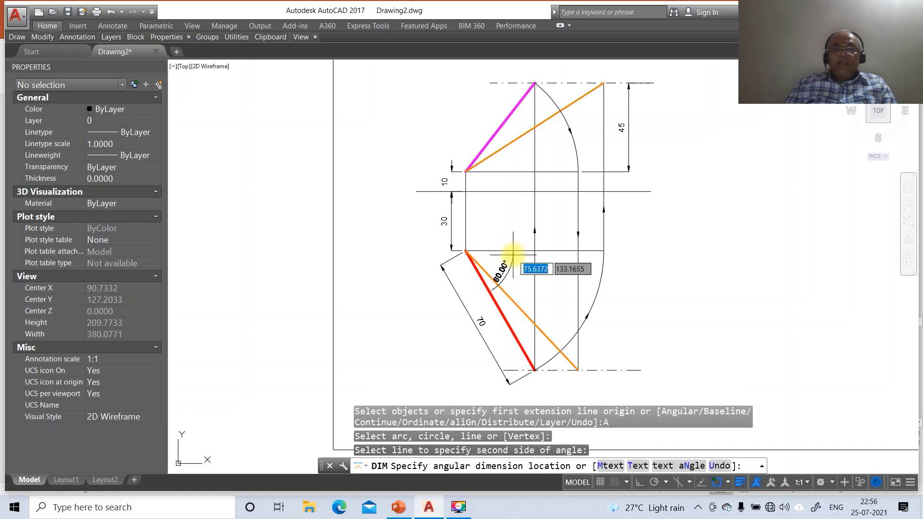
click(511, 253)
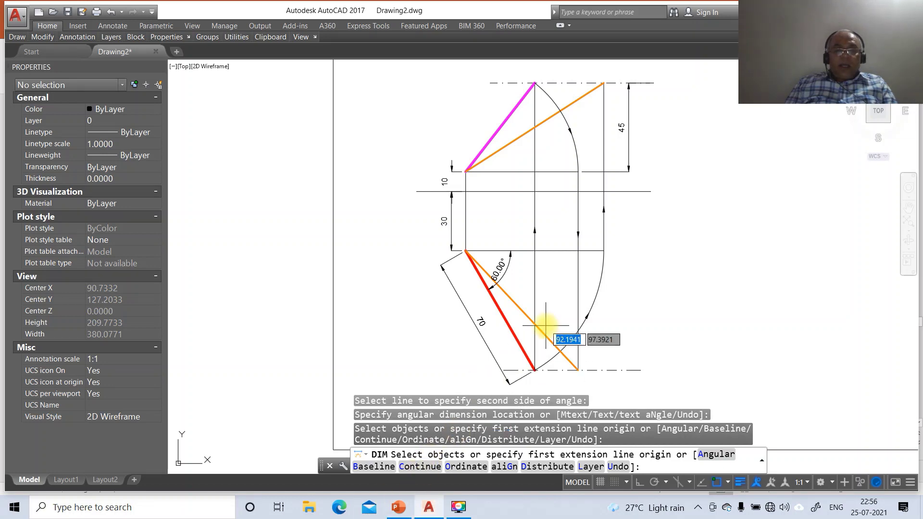
Step: Check the PowerPoint reference, return to AutoCAD, and dimension the lower orange line's angle to the horizontal with blank text, outside the red line's angle dimension
key(Return)
key(alt+Tab)
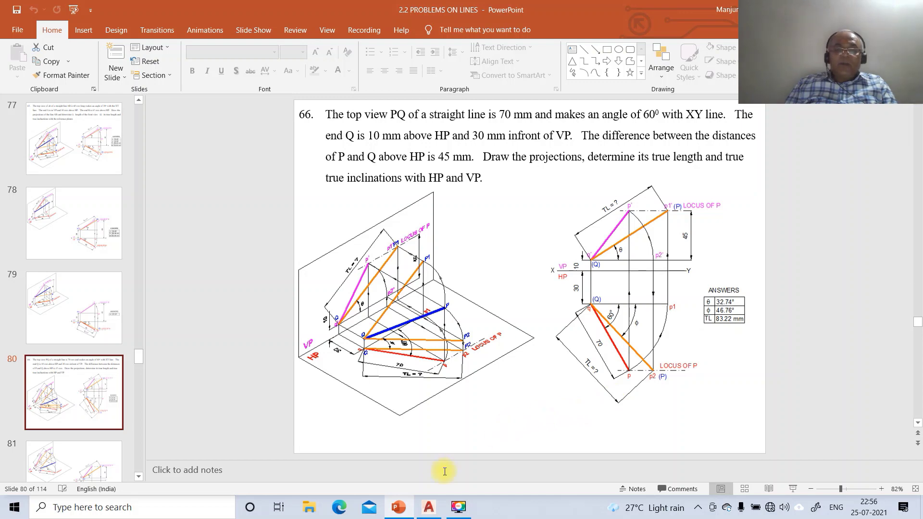
click(424, 508)
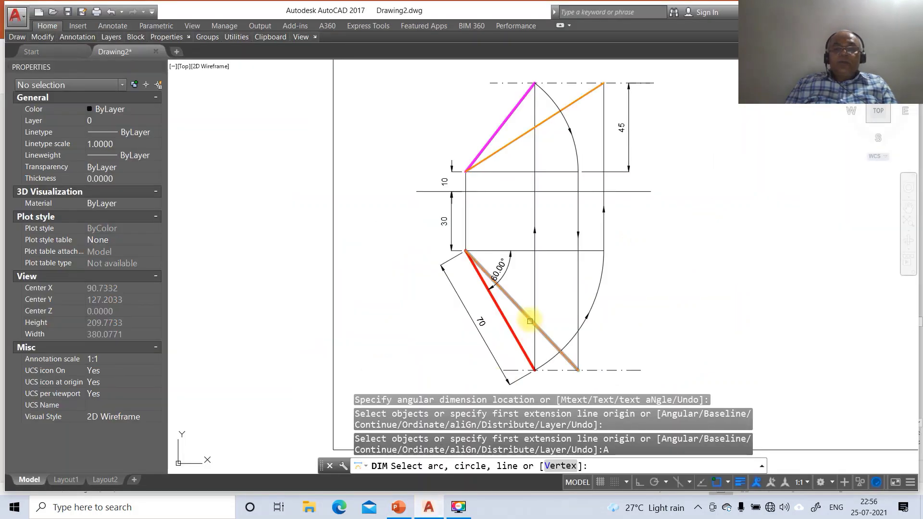
click(522, 312)
click(552, 250)
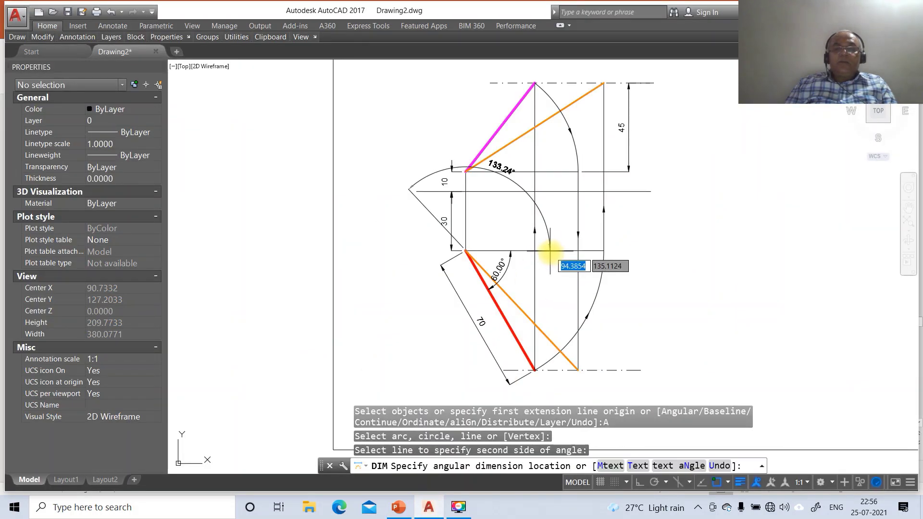
text(T)
key(Return)
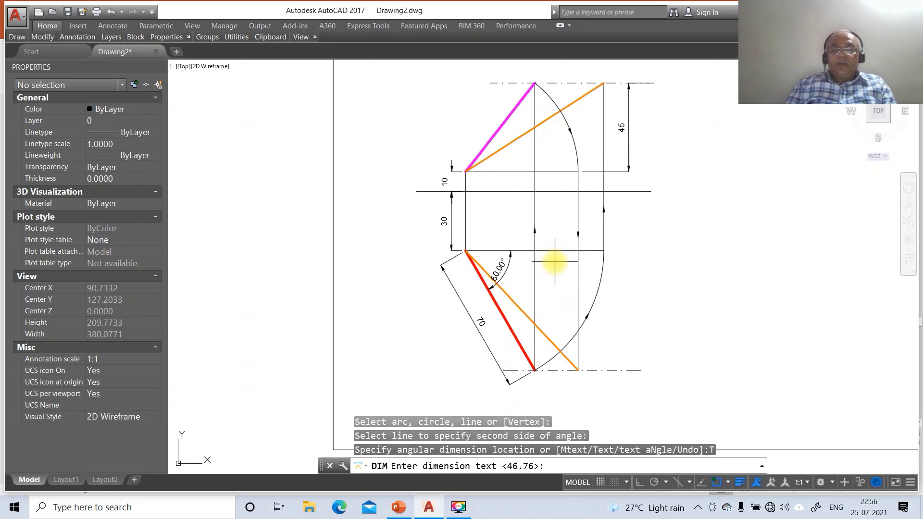
key(Return)
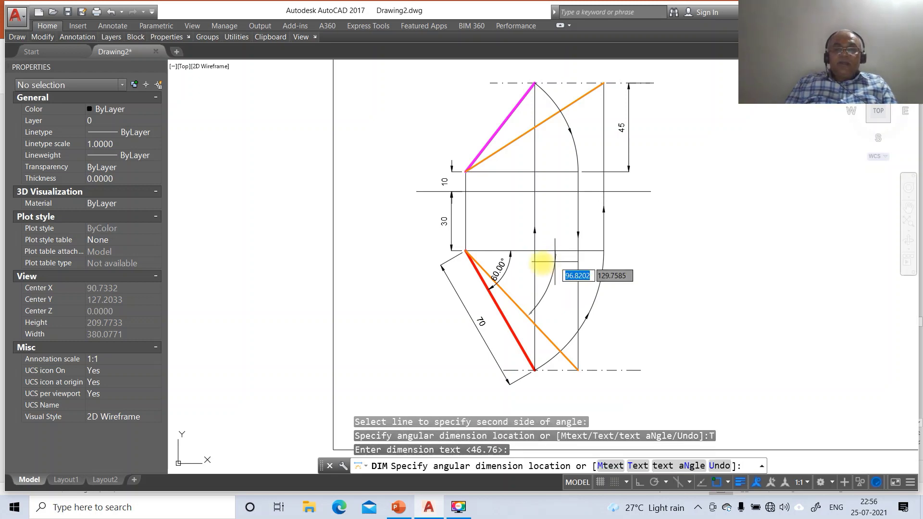
click(519, 274)
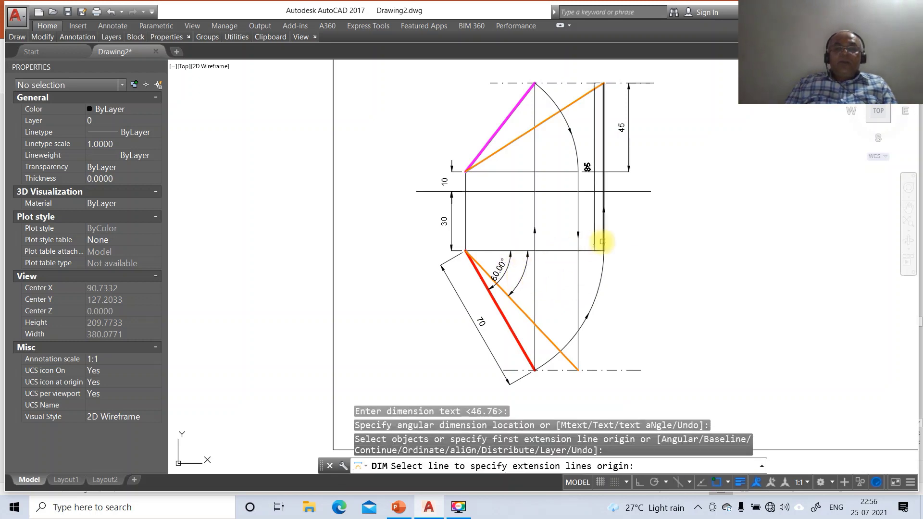
key(Escape)
Step: Check the answers in PowerPoint, return to AutoCAD, and dimension the upper orange line's angle to the horizontal with blank dimension text
click(402, 509)
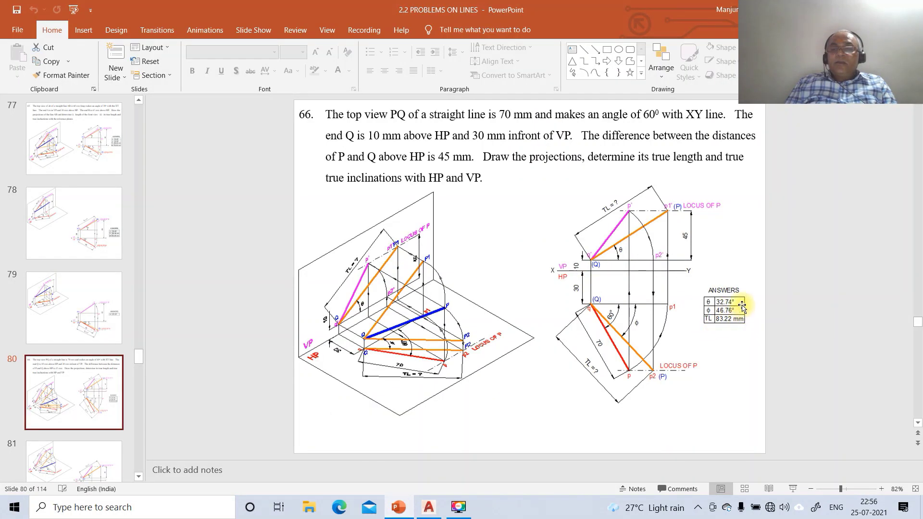
click(440, 506)
text(A)
key(Return)
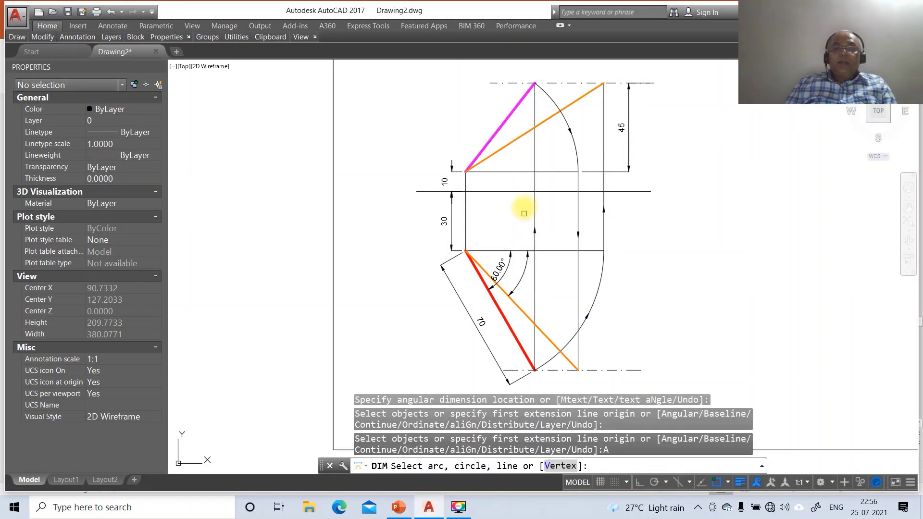
click(507, 145)
click(514, 169)
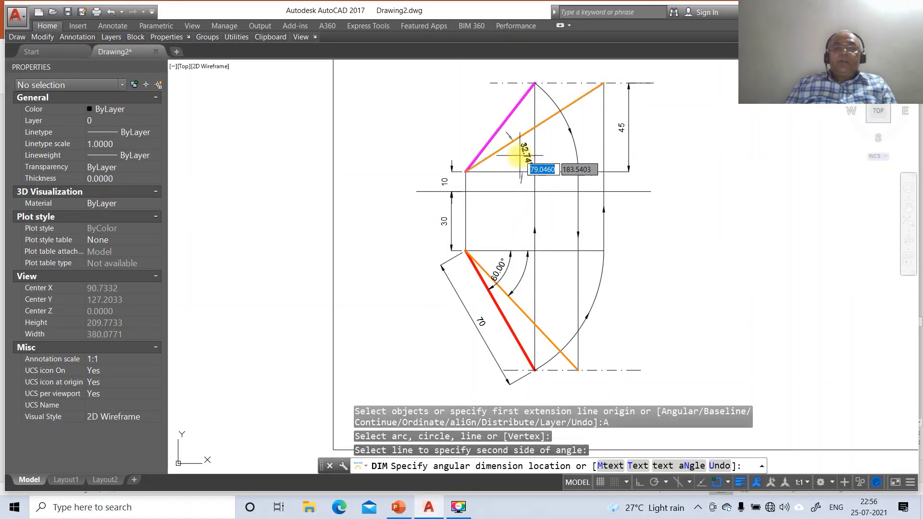
key(Return)
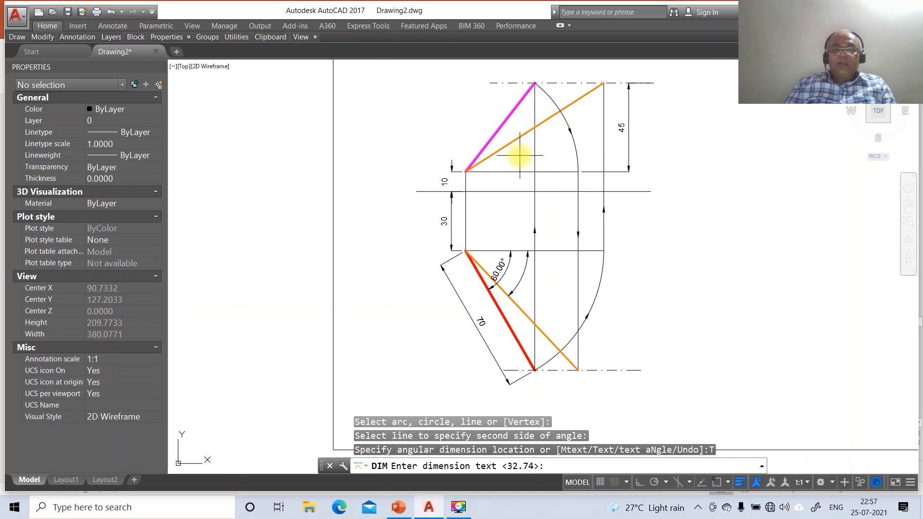
key(Return)
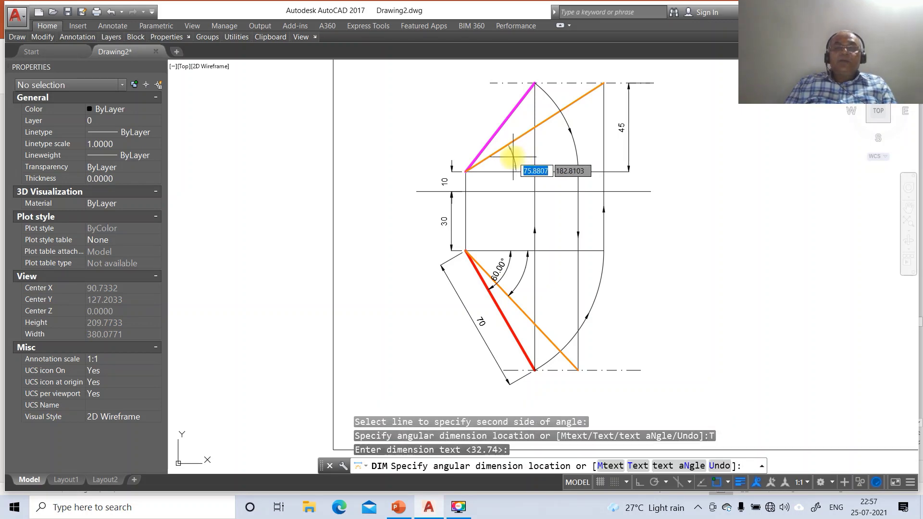
click(511, 157)
text(Z)
key(Return)
text(P)
key(Return)
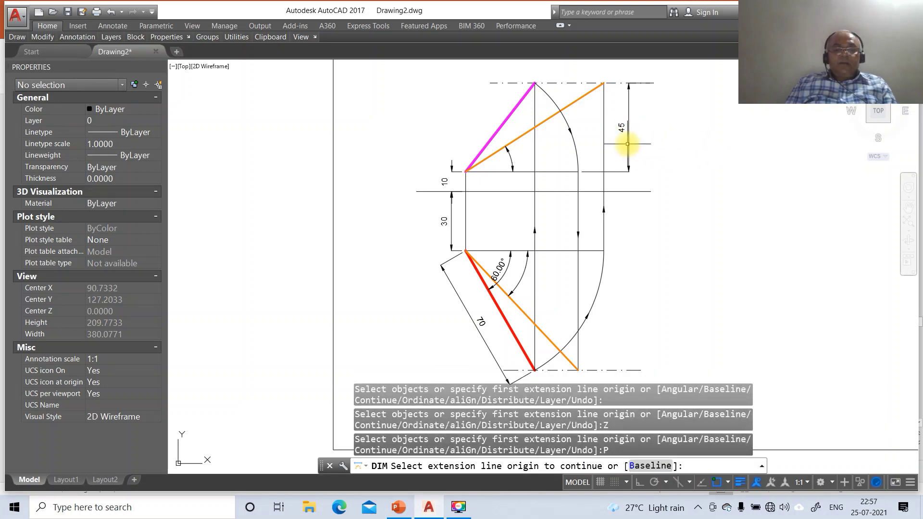
key(Escape)
Step: List the upper orange line's properties to read its length, compare it with the answers in PowerPoint, and return to AutoCAD
text(z)
key(Return)
scroll(633, 134, down, 1)
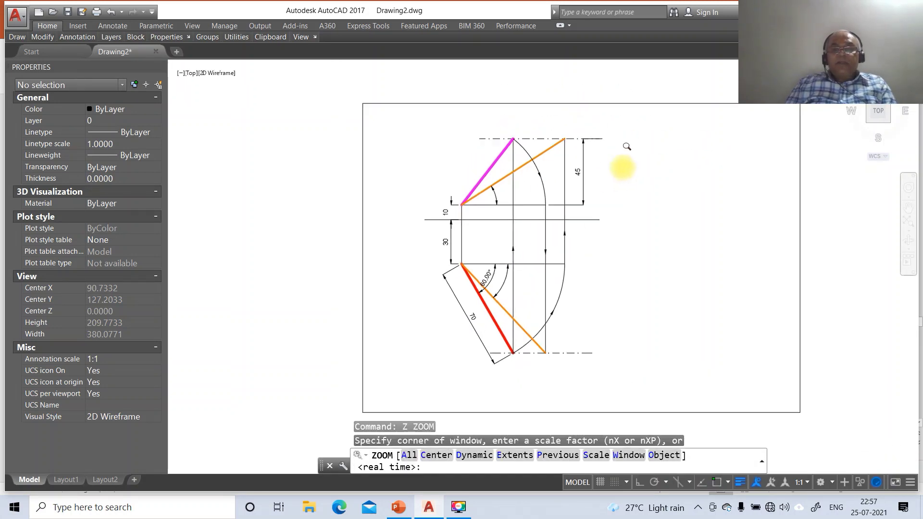
scroll(449, 303, down, 1)
key(Escape)
text(li)
key(Return)
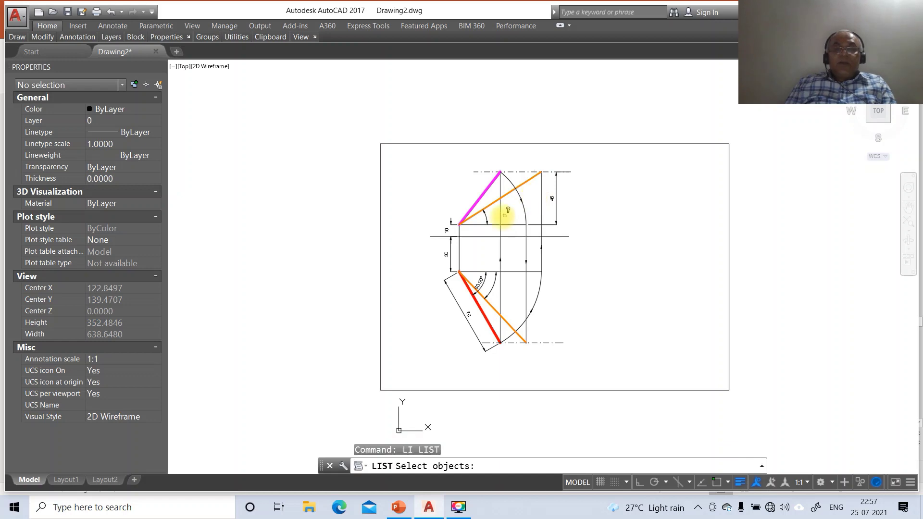
click(495, 202)
key(Return)
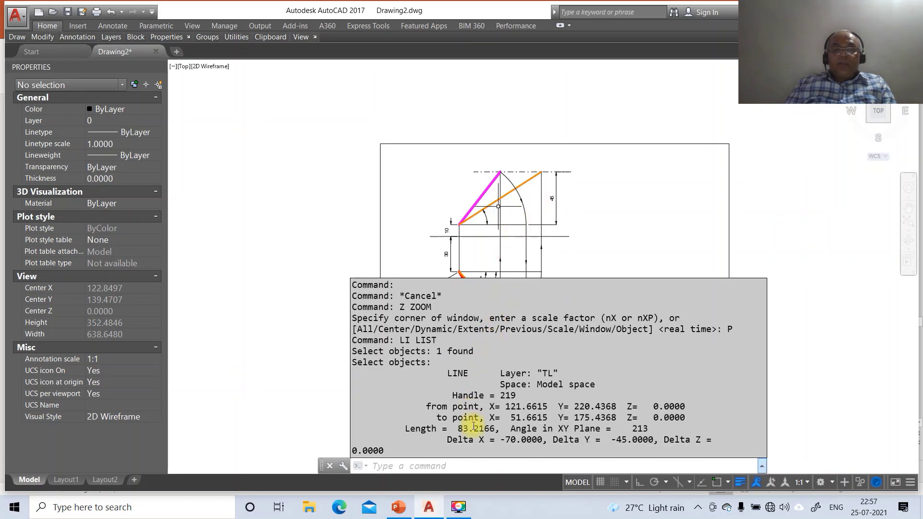
click(398, 507)
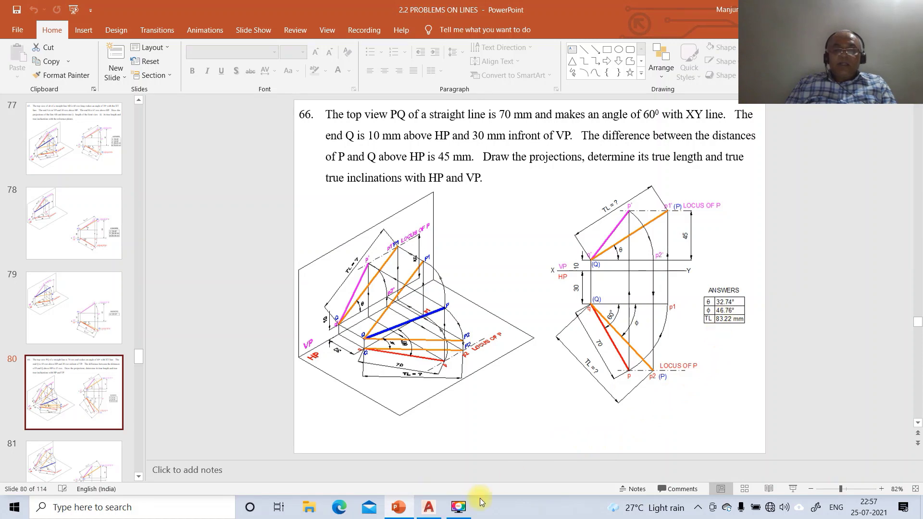
click(428, 507)
Step: Break off part of the left end of the upper locus line, leaving a short overhang beyond the magenta line's end
text(z)
key(Return)
text(w)
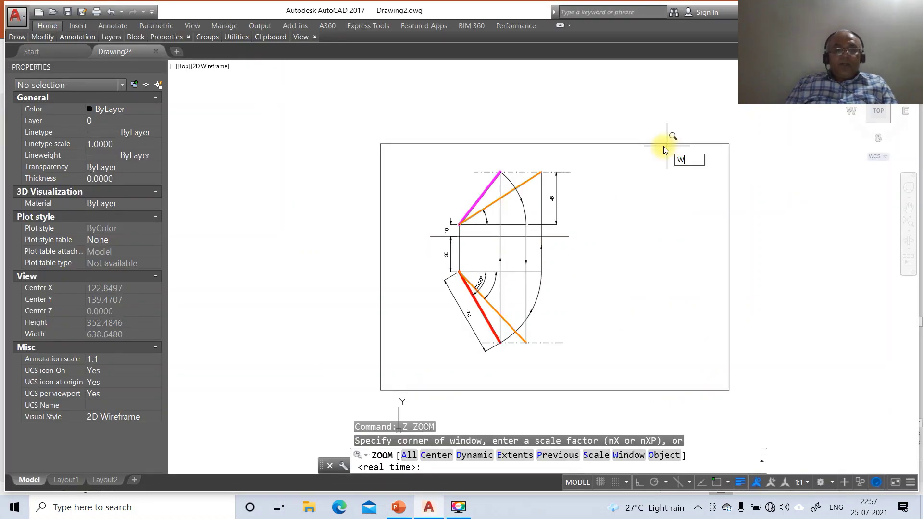
key(Return)
click(397, 145)
click(628, 337)
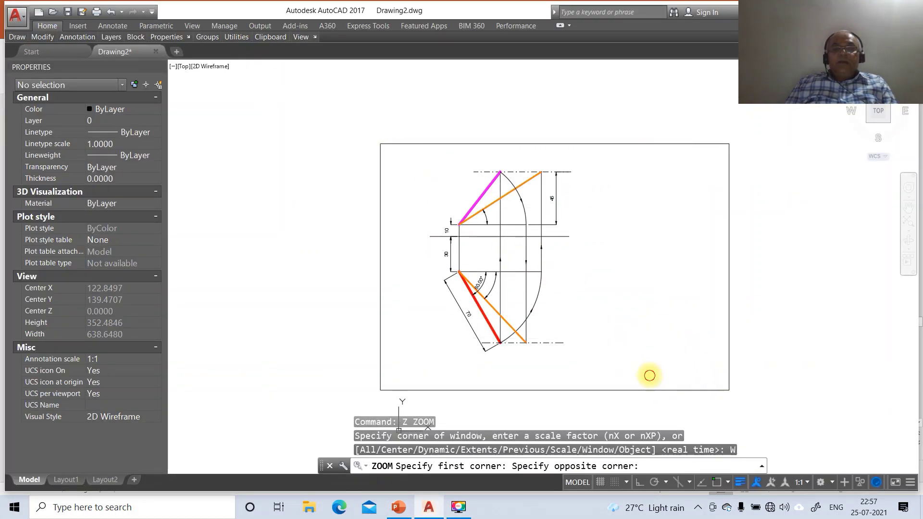
text(br)
key(Return)
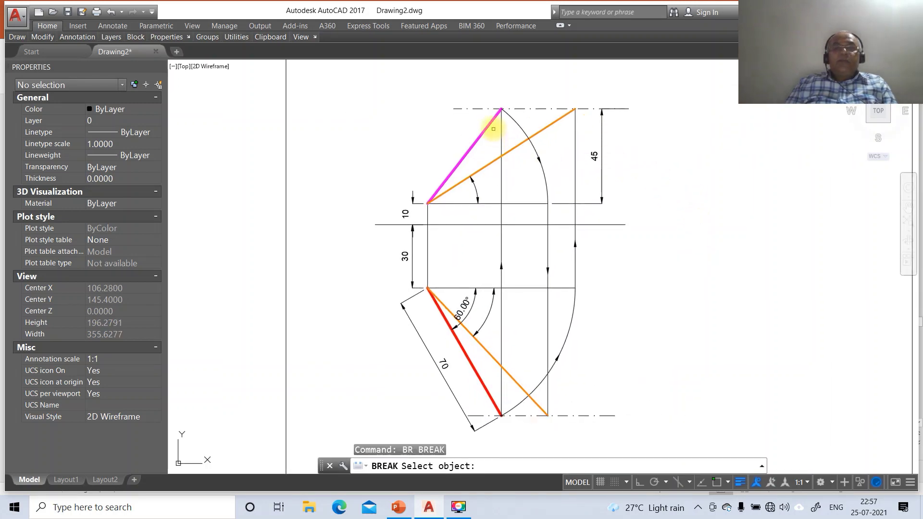
click(477, 109)
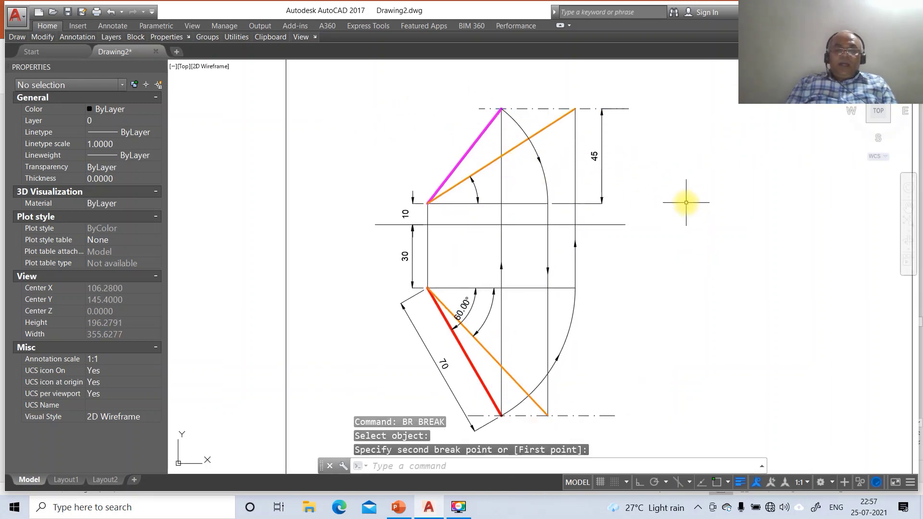
Step: Add an aligned dimension to the upper orange line with the text "TL = ?", placed above the magenta line
text(p)
text(IM)
key(Return)
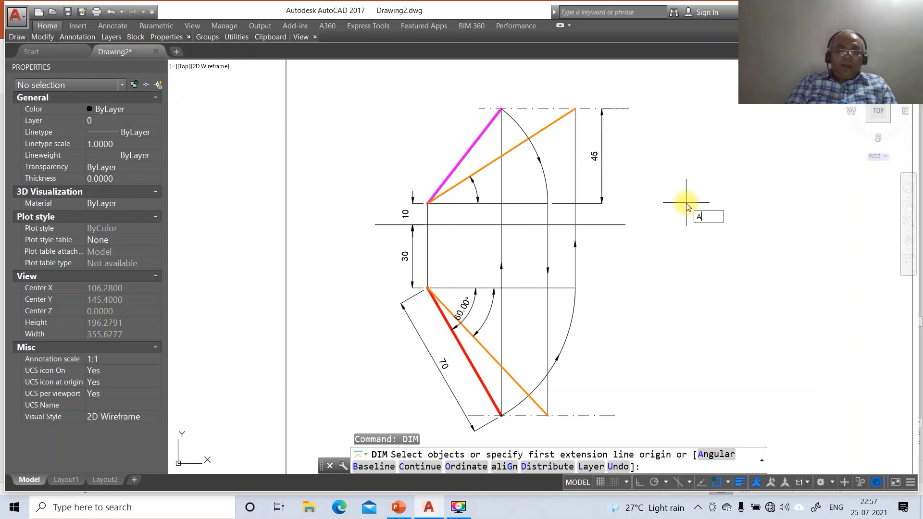
text(INT)
key(Return)
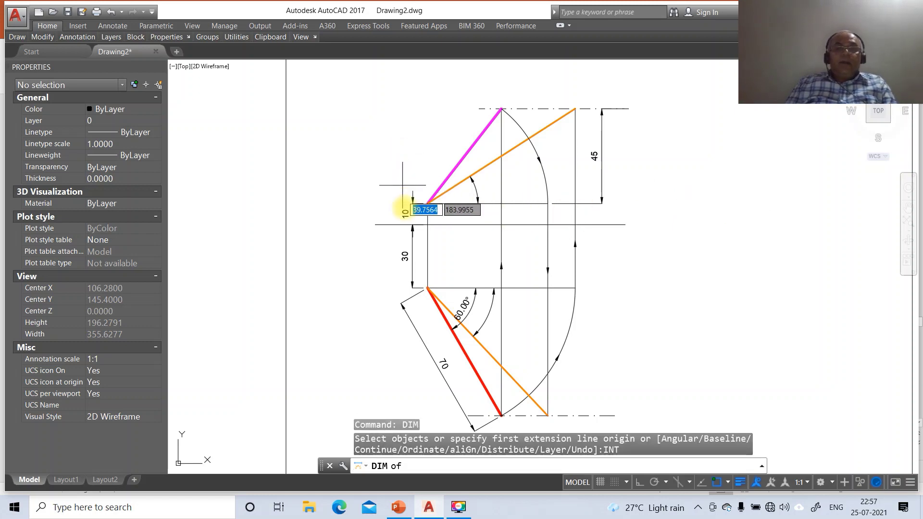
click(427, 203)
text(IN)
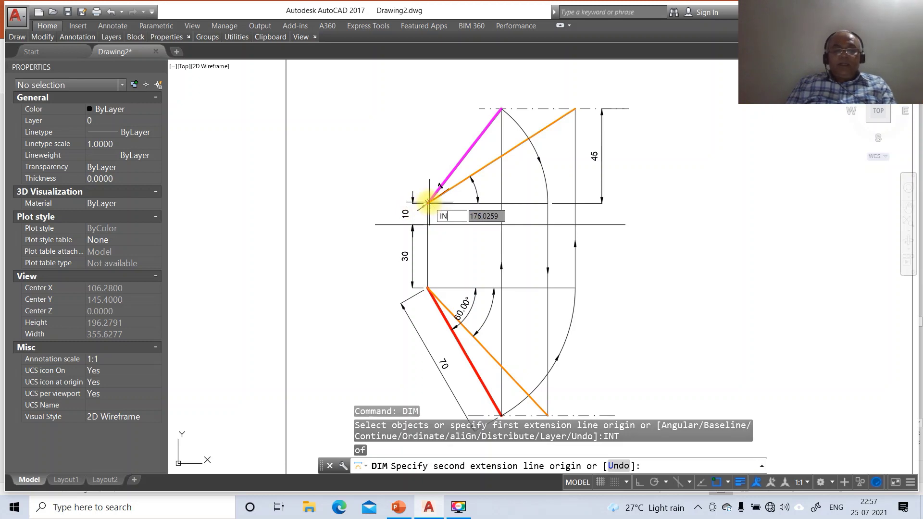
text(T)
key(Return)
click(576, 109)
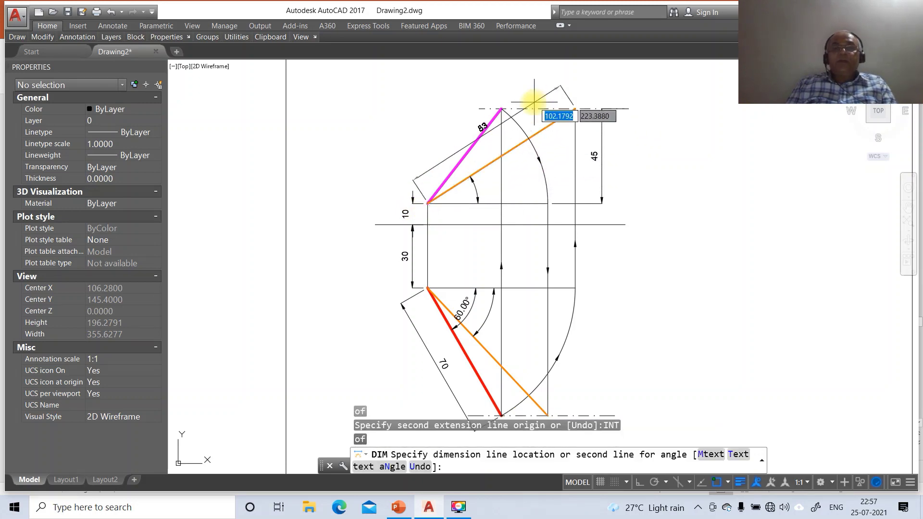
text(T)
key(Return)
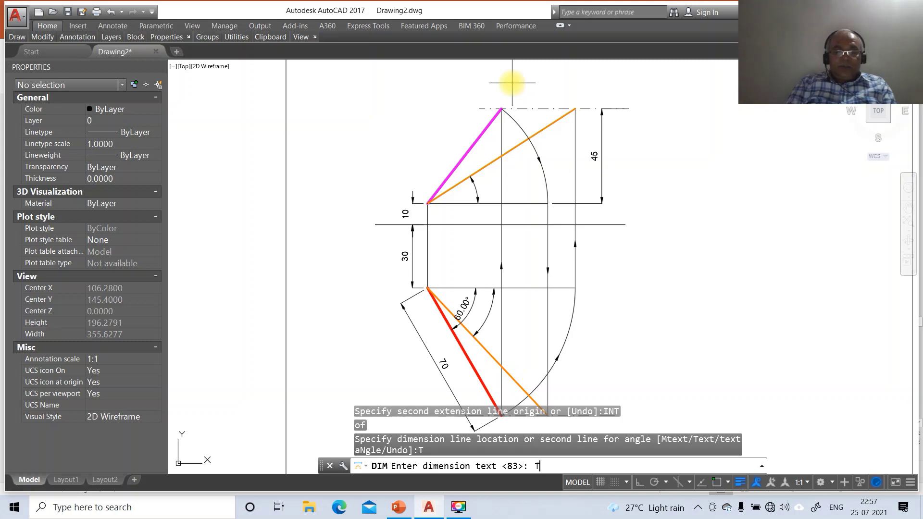
text(TL = ?)
key(Return)
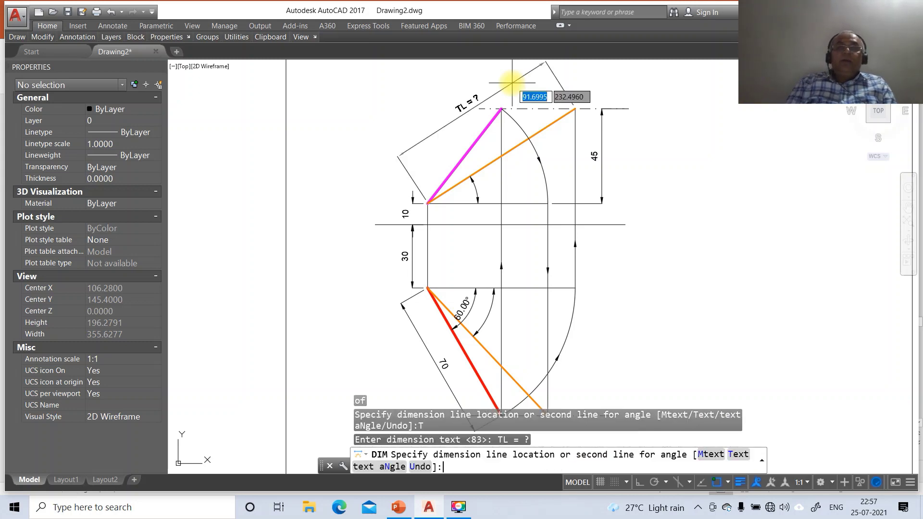
click(480, 91)
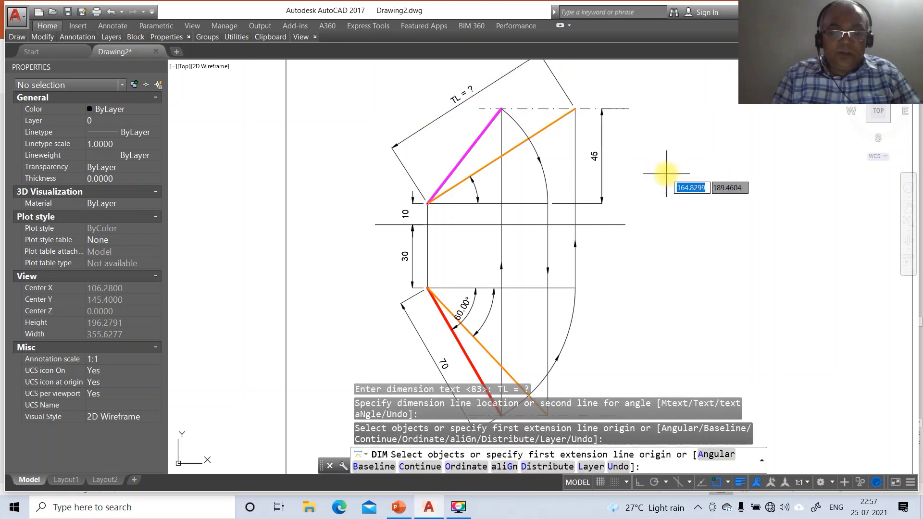
Step: Modify the Standard dimension style so that angular dimensions show whole degrees without decimal places
key(Escape)
key(Escape)
text(DDI)
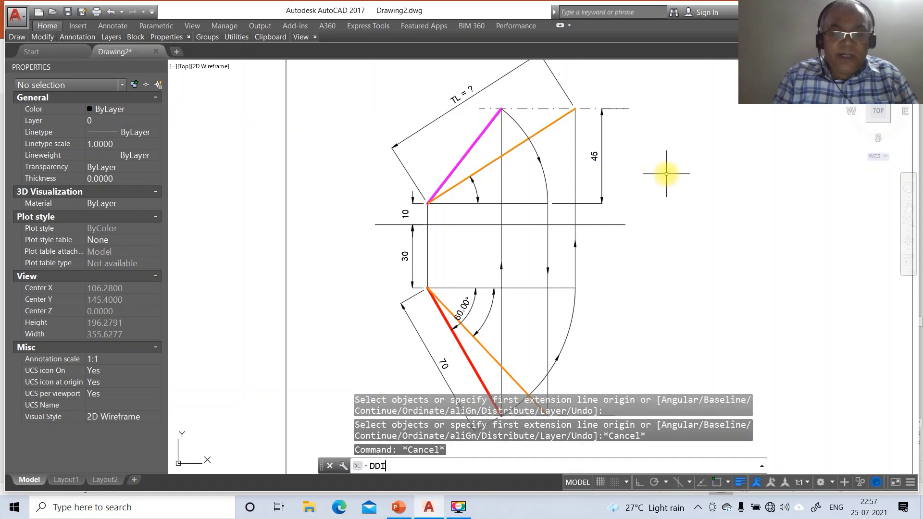
text(M)
key(Return)
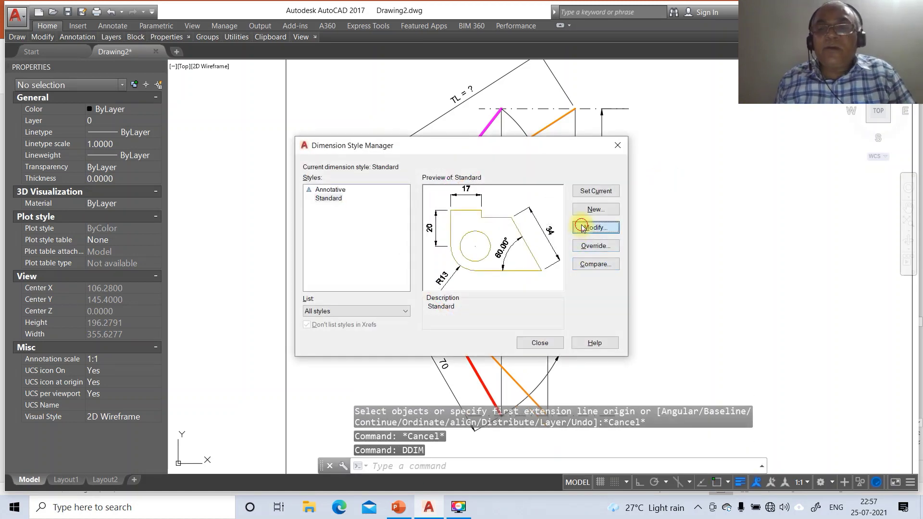
click(593, 228)
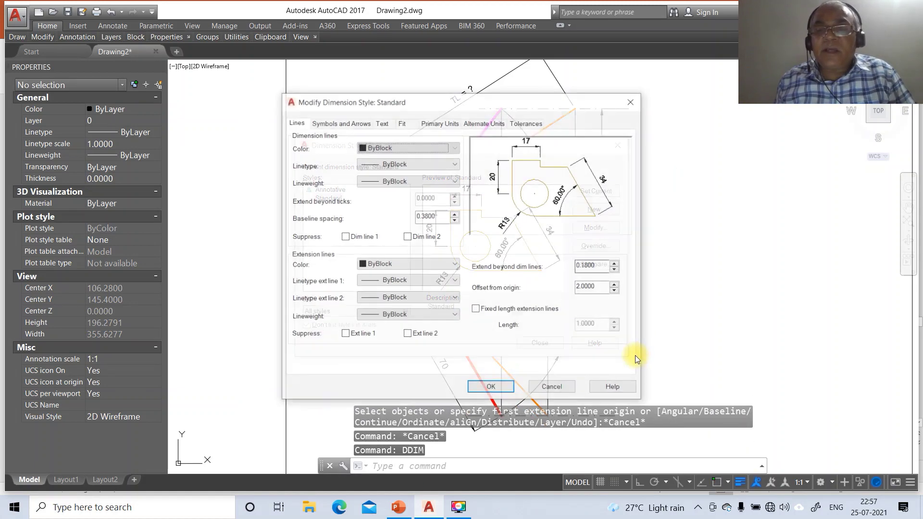
click(440, 122)
click(569, 319)
click(548, 330)
click(500, 387)
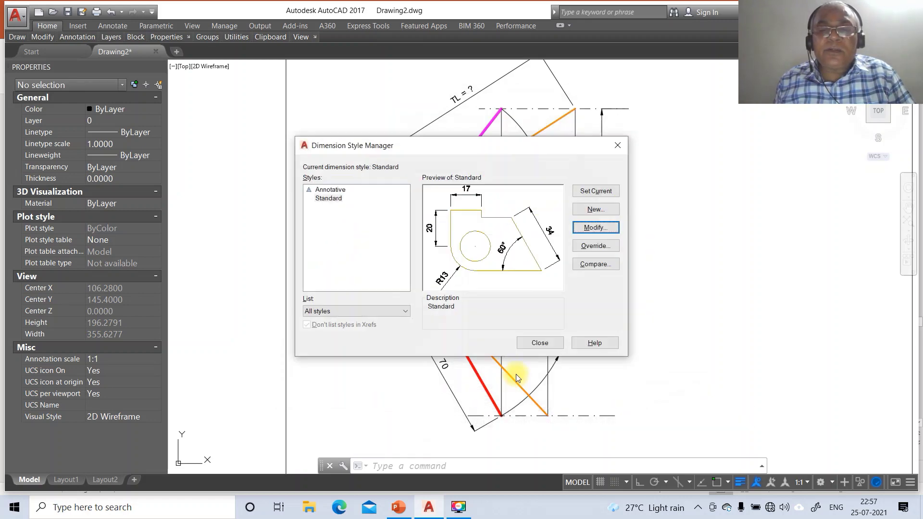
click(546, 343)
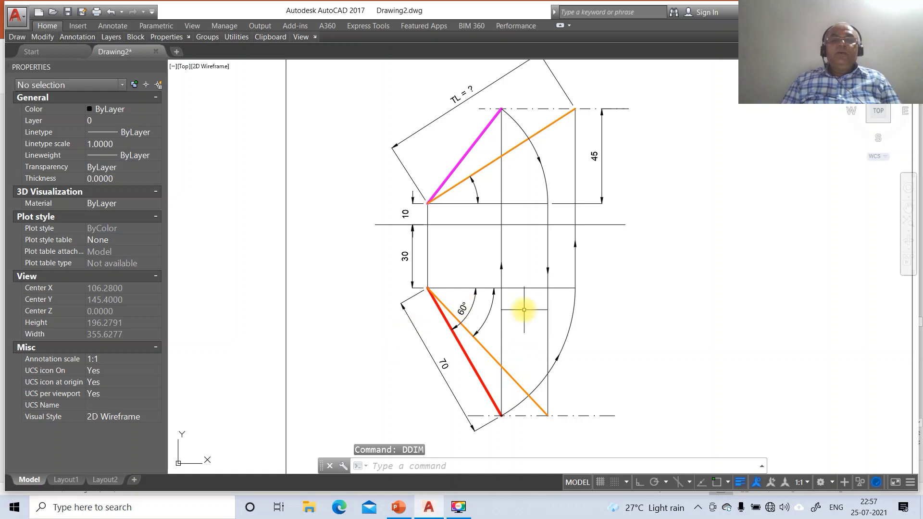
Step: Check the labels on the PowerPoint slide, return to AutoCAD, and label the reference line's ends X and Y in single-line text of height 3
click(398, 507)
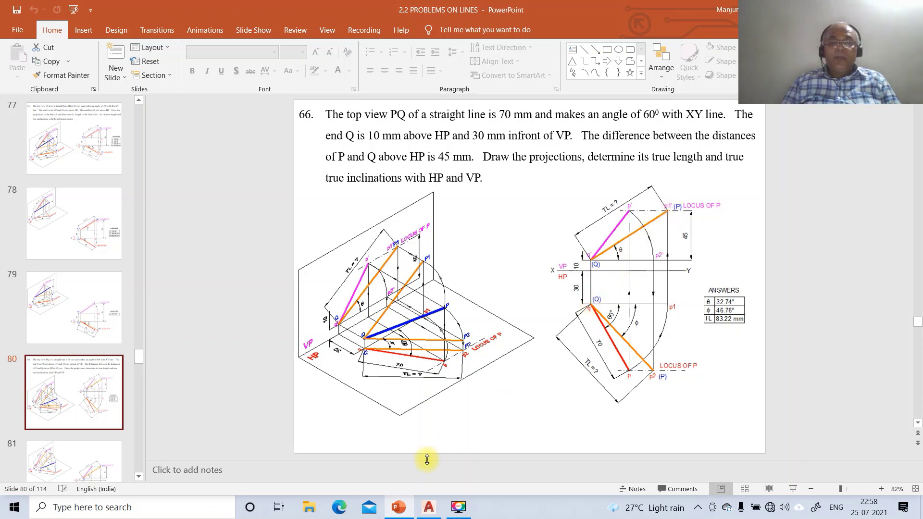
click(428, 507)
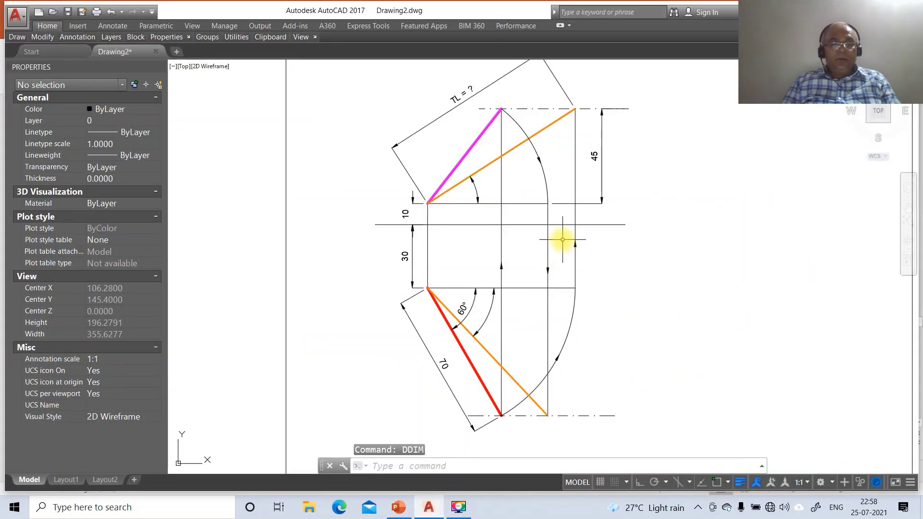
text(dt)
key(Return)
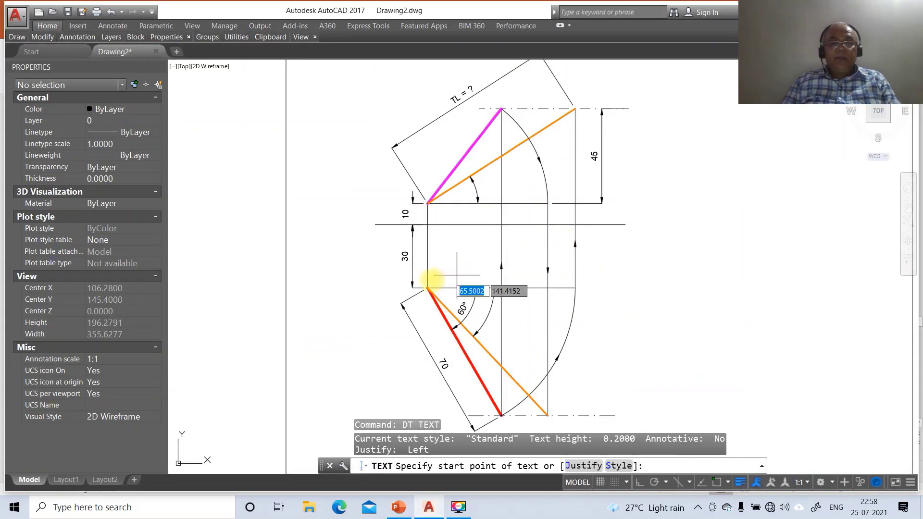
click(364, 226)
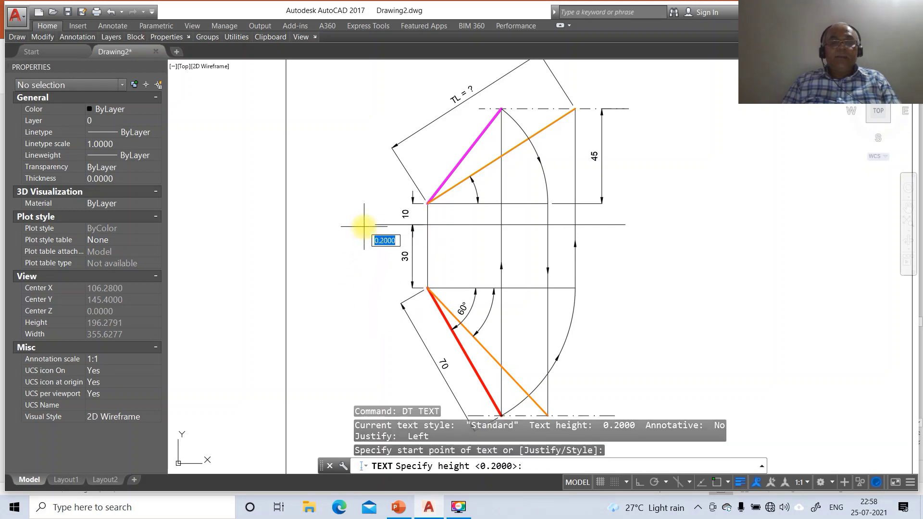
text(3)
key(Return)
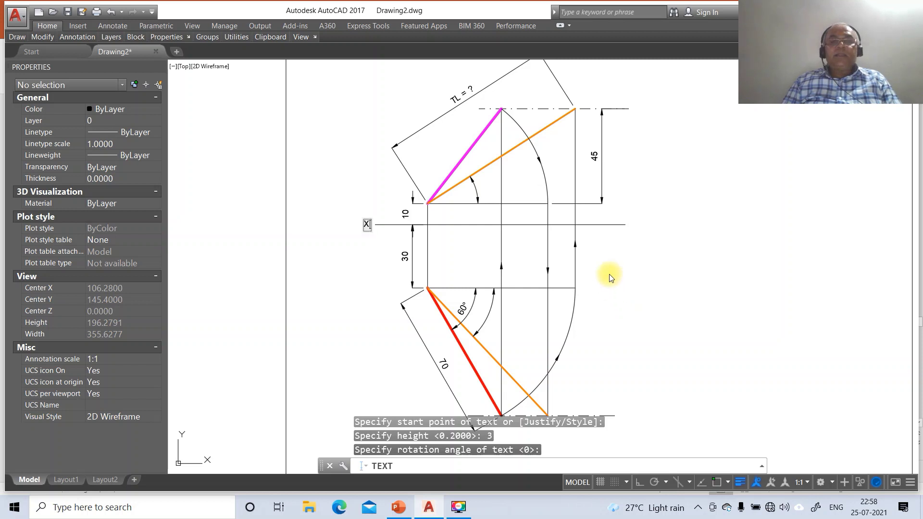
click(631, 227)
text(Y)
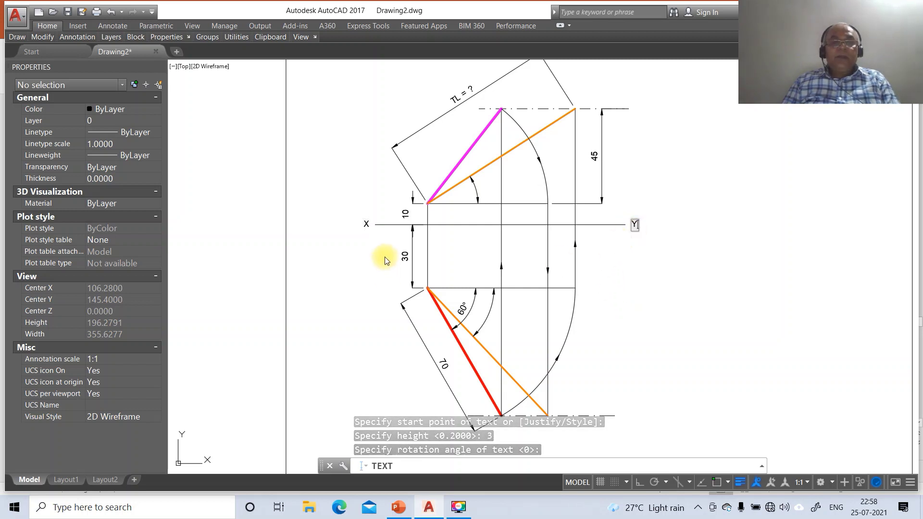
Step: Add the label VP just above and HP just below the reference line near its X end
click(379, 215)
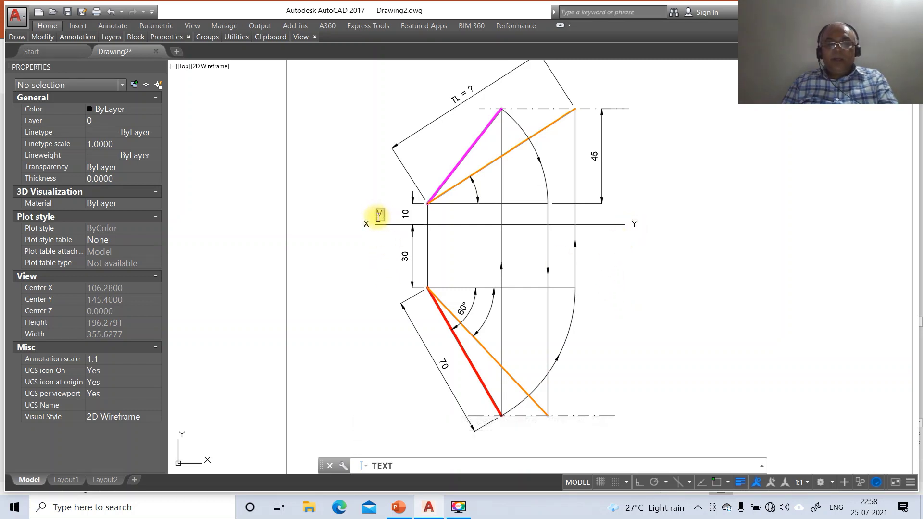
click(379, 236)
text(HP)
Step: Label the lower orange line's start point (Q) and its far end (P)
click(435, 283)
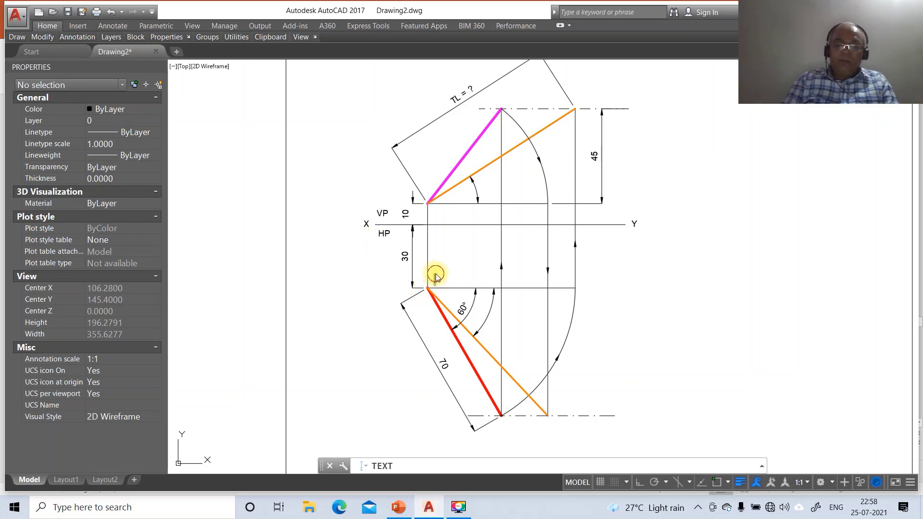
text((q))
key(BackSpace)
key(BackSpace)
key(BackSpace)
text((Q))
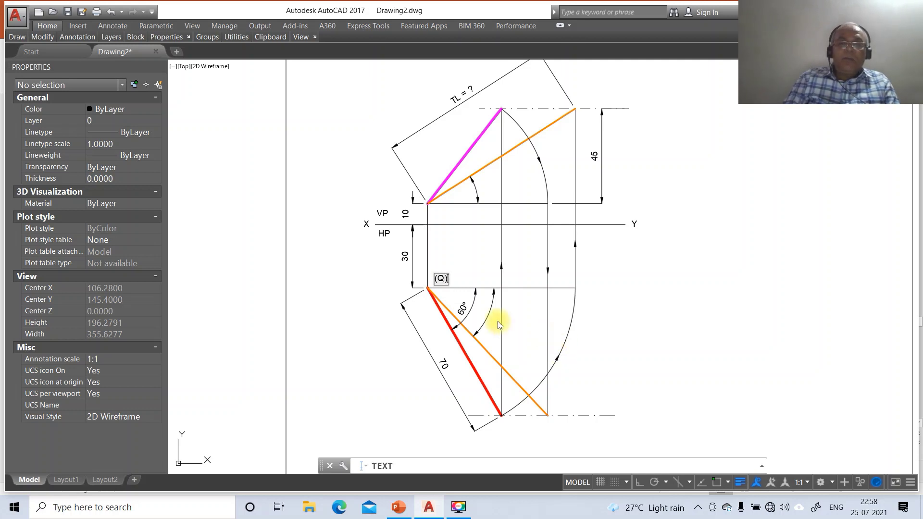
click(549, 427)
text((P))
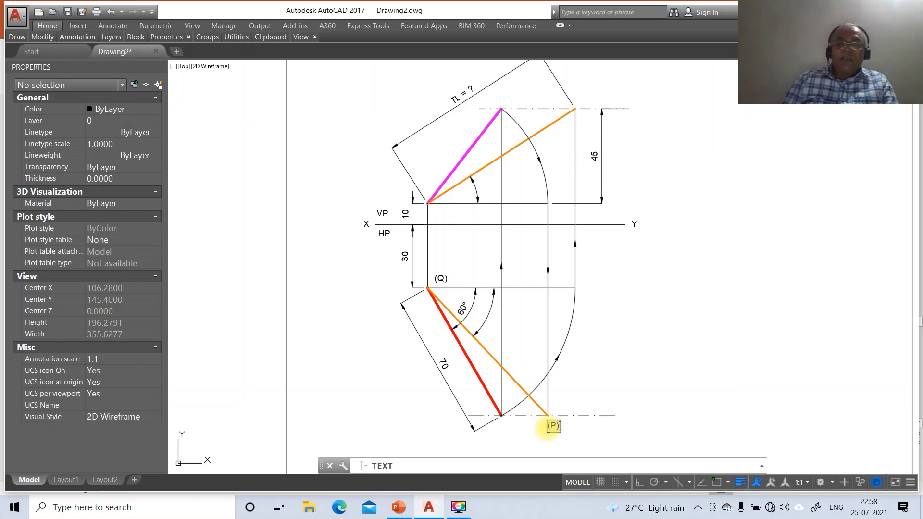
Step: Label the lower and upper locus lines LOCUS OF P, and mark the upper orange line's ends (Q) and (P)
click(572, 410)
text(OCUS OF P)
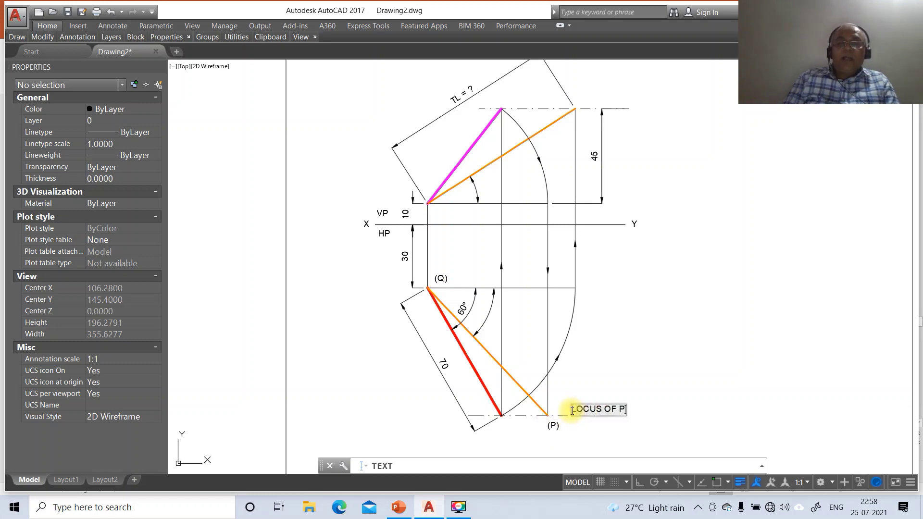
click(589, 101)
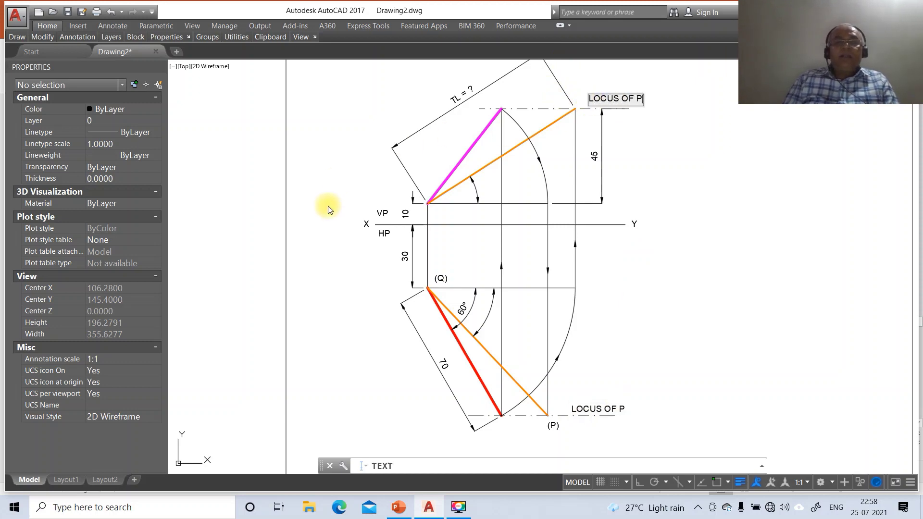
click(437, 216)
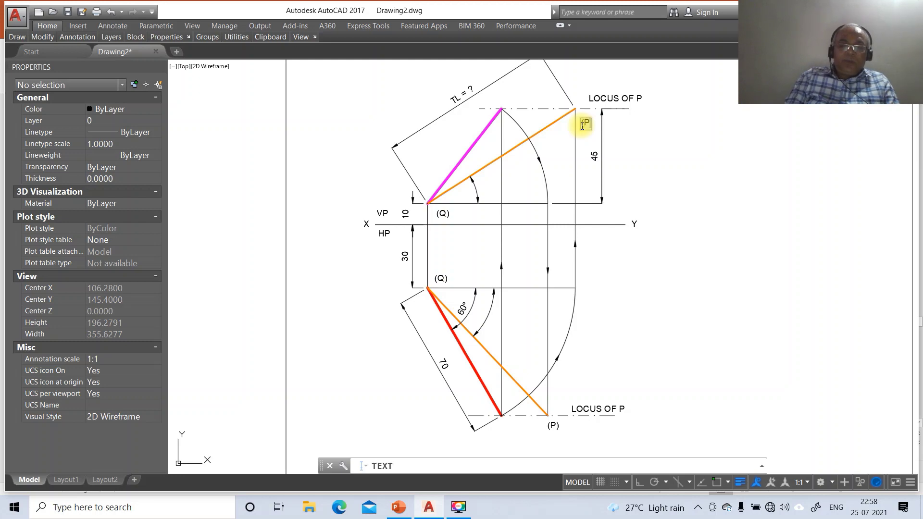
text())
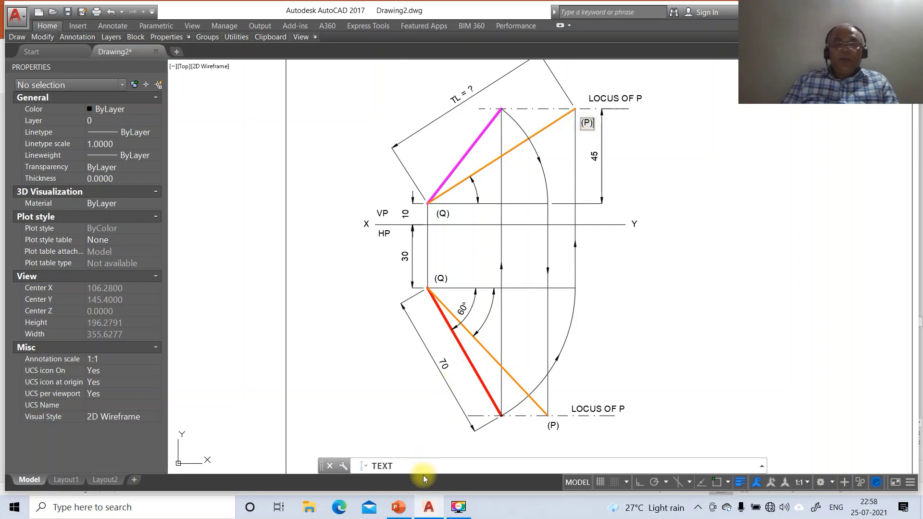
Step: Check the slide in PowerPoint, return to AutoCAD, and label the magenta line's ends q' and p' and the red line's ends q and p
click(411, 509)
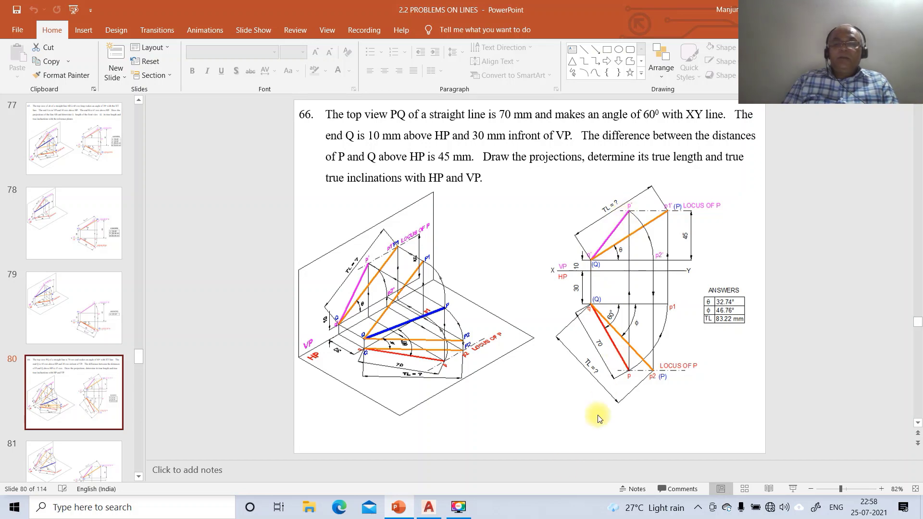
click(440, 510)
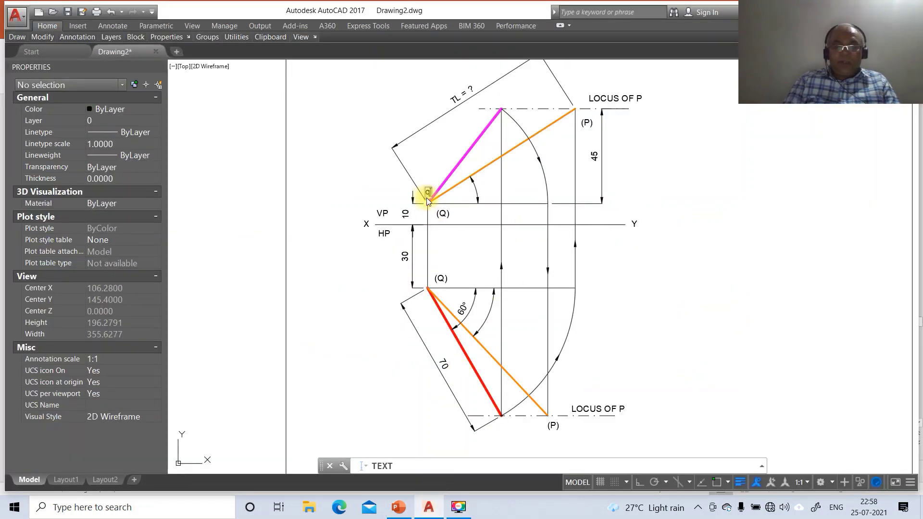
click(499, 105)
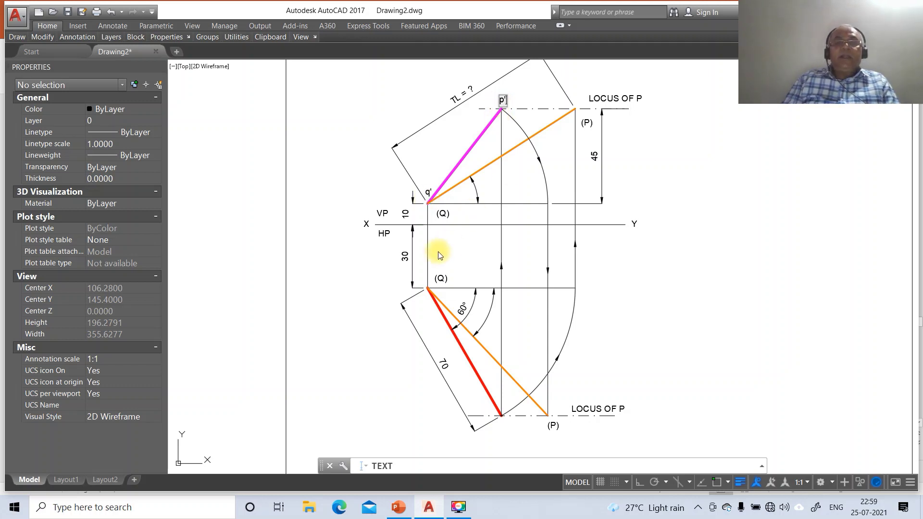
text(q)
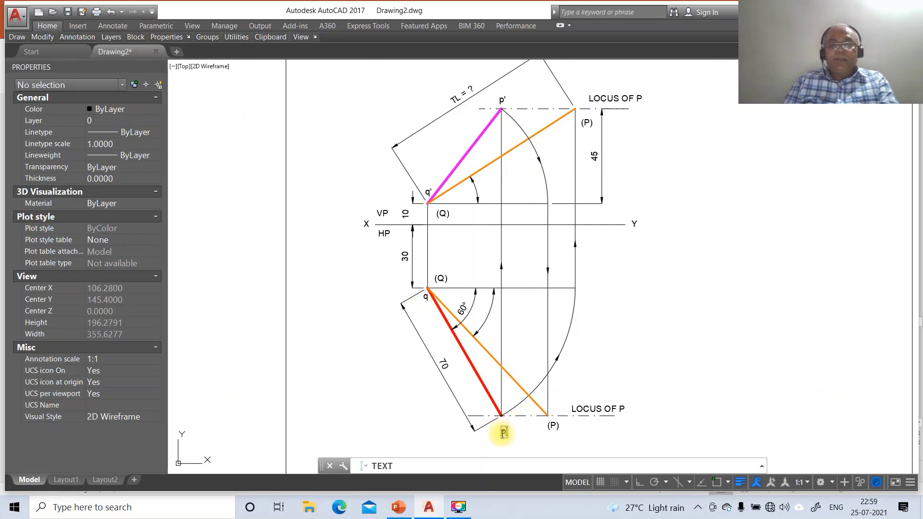
Step: Check the slide in PowerPoint, return to AutoCAD, and add the labels p1', p2', p1 and p2 at the rotated and projected points
click(398, 507)
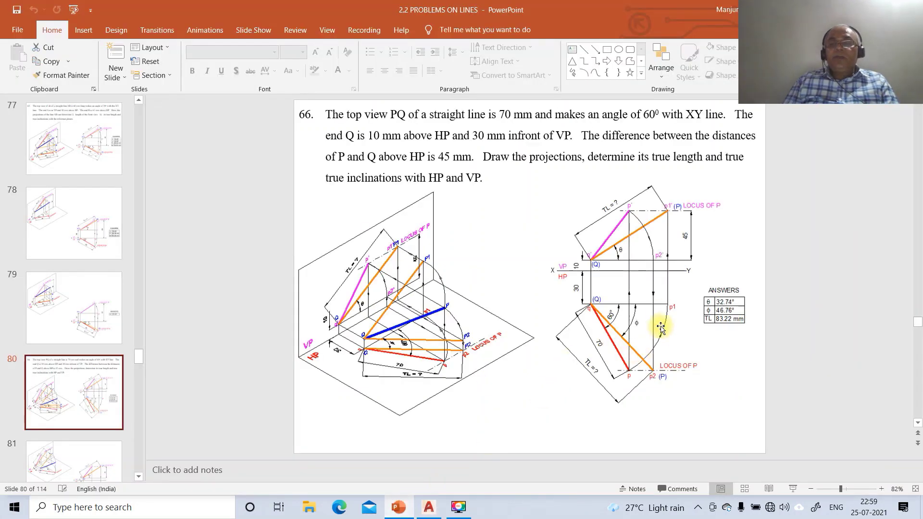
click(431, 507)
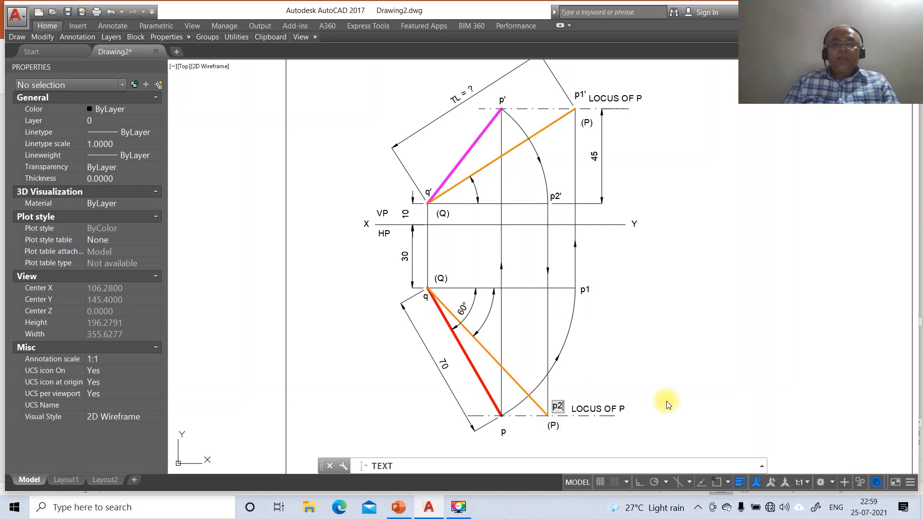
key(Return)
key(Return)
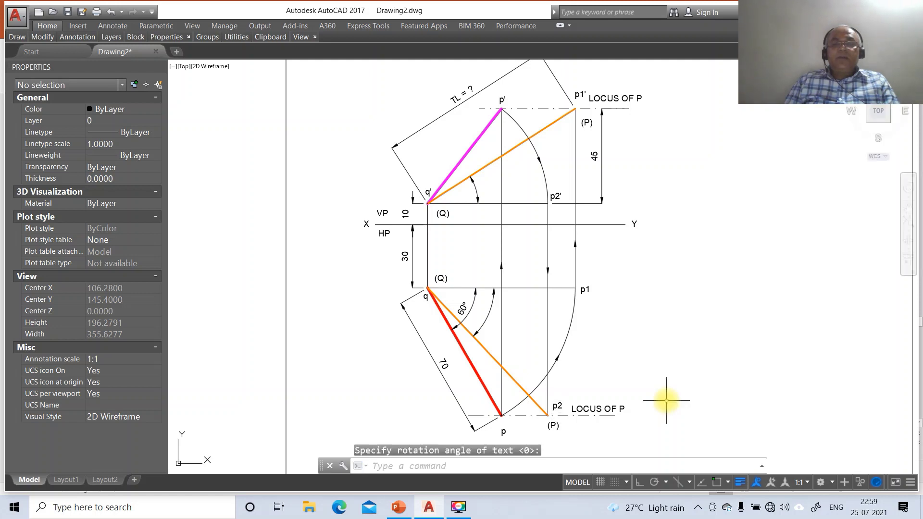
Step: Add a multiline text θ beside the upper orange line's angle arc, using a font with Greek symbols
text(mt)
key(Return)
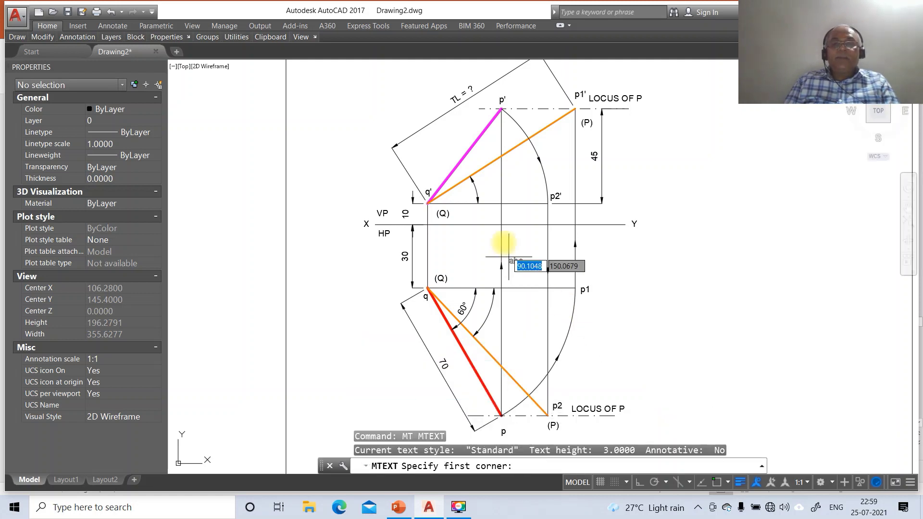
click(480, 180)
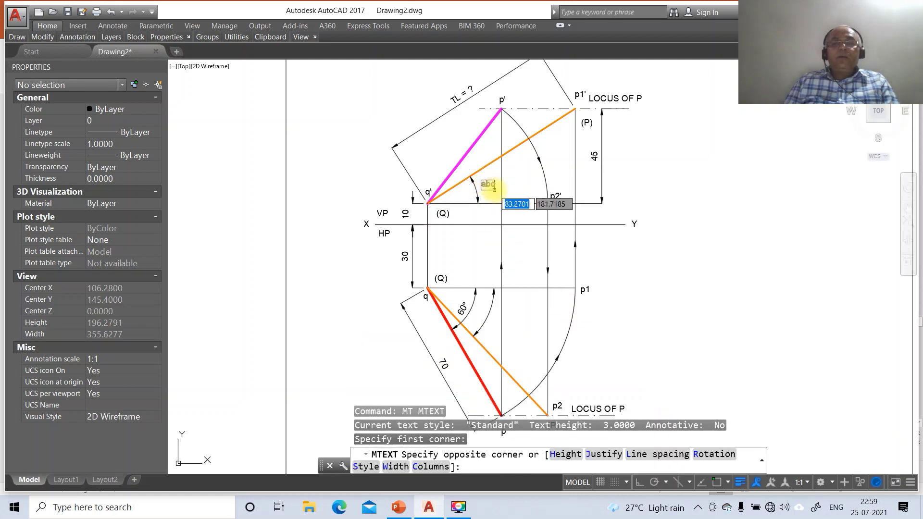
click(497, 192)
click(47, 37)
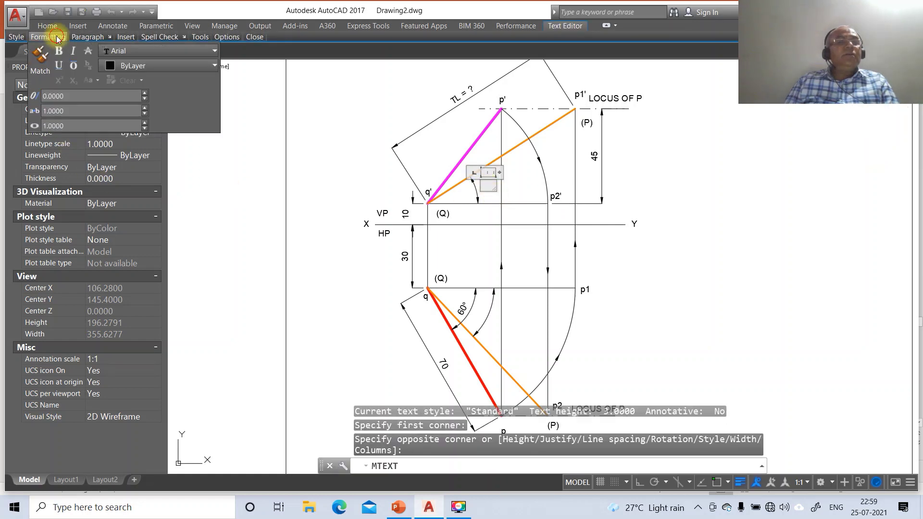
click(141, 51)
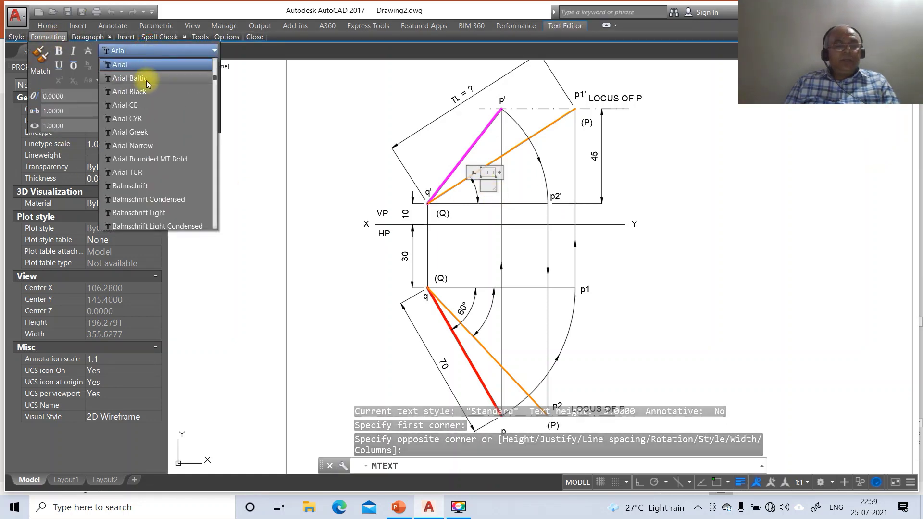
scroll(146, 79, down, 20)
scroll(127, 207, down, 2)
click(128, 213)
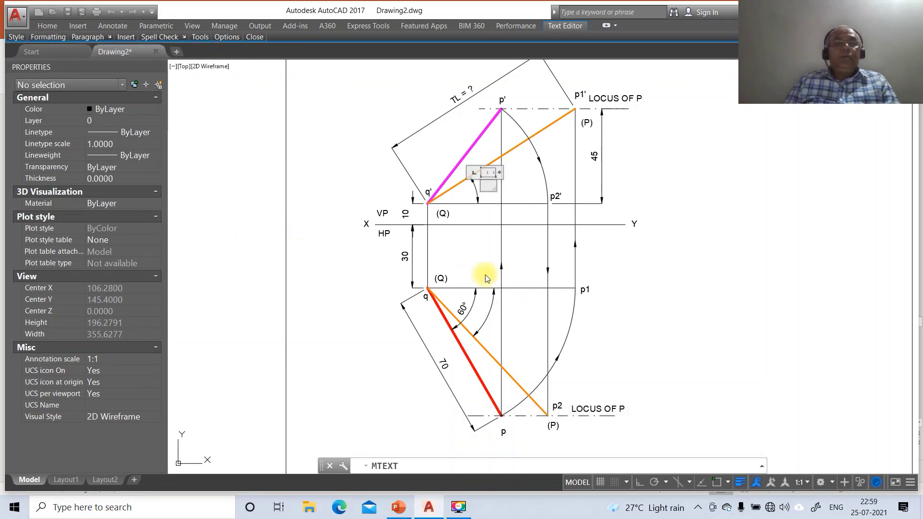
click(647, 320)
Step: Move the θ label inside the angle arc between the upper orange line and the horizontal
text(m)
key(Return)
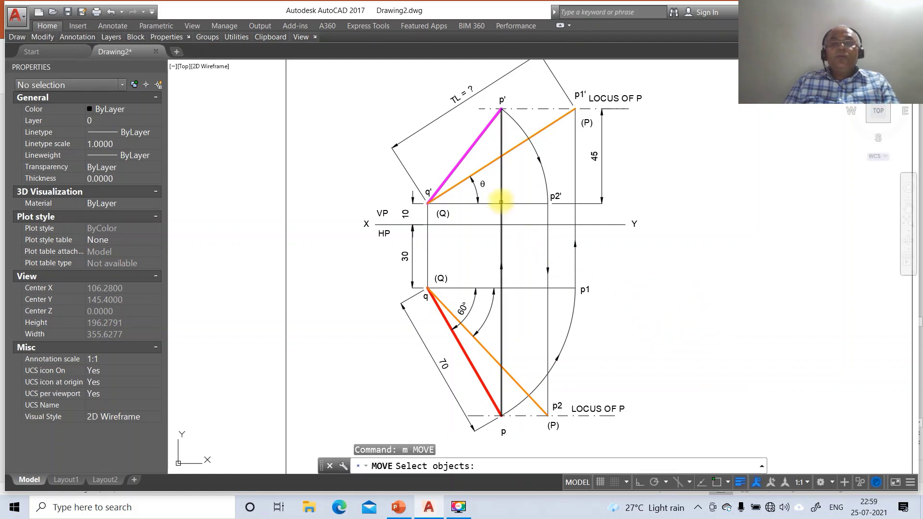
click(484, 185)
key(Return)
click(526, 214)
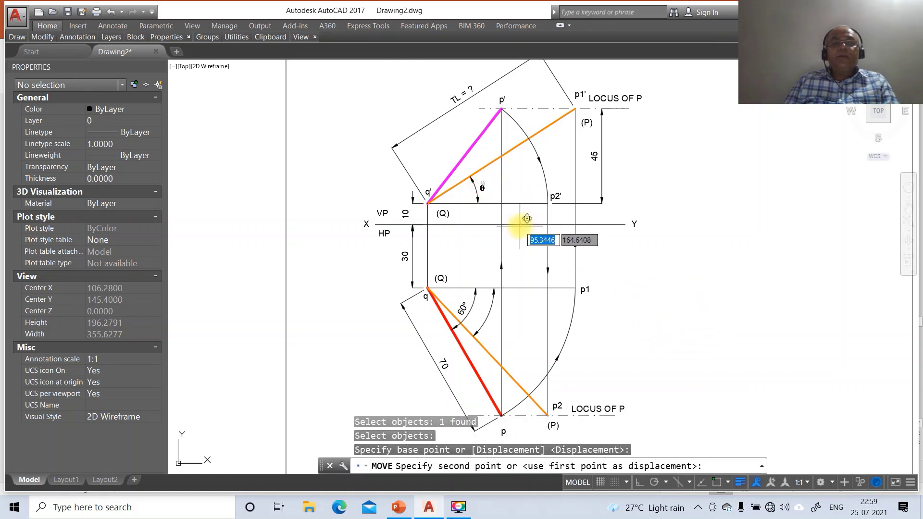
click(514, 222)
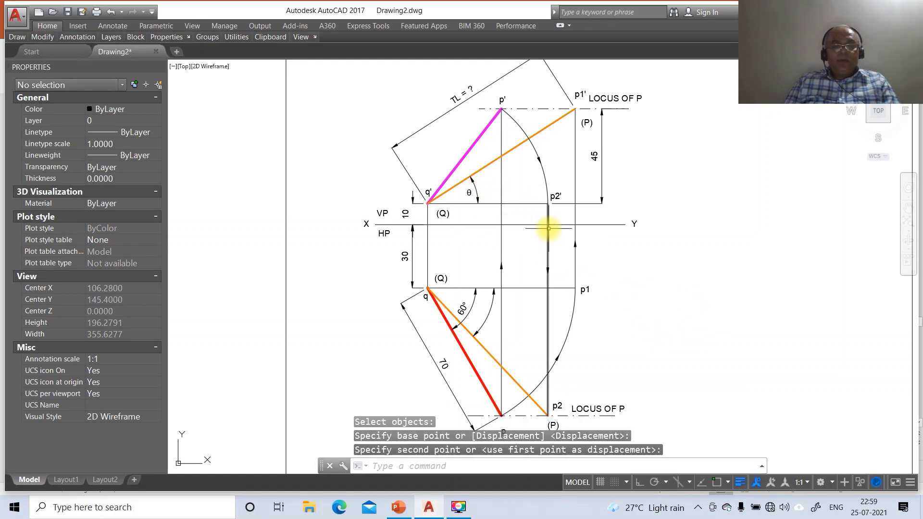
Step: Copy the θ label from the upper angle arc to the angle arc of the lower orange line
text(Co)
key(Return)
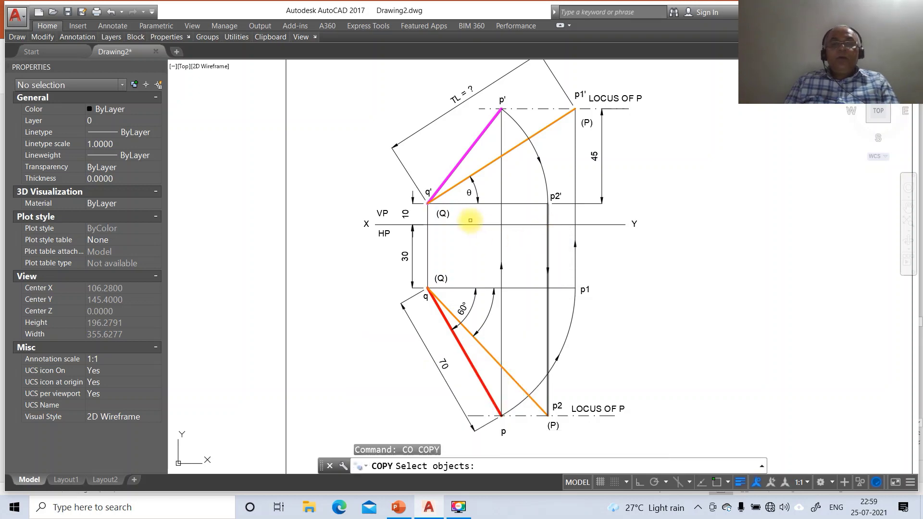
click(469, 192)
key(Return)
click(484, 202)
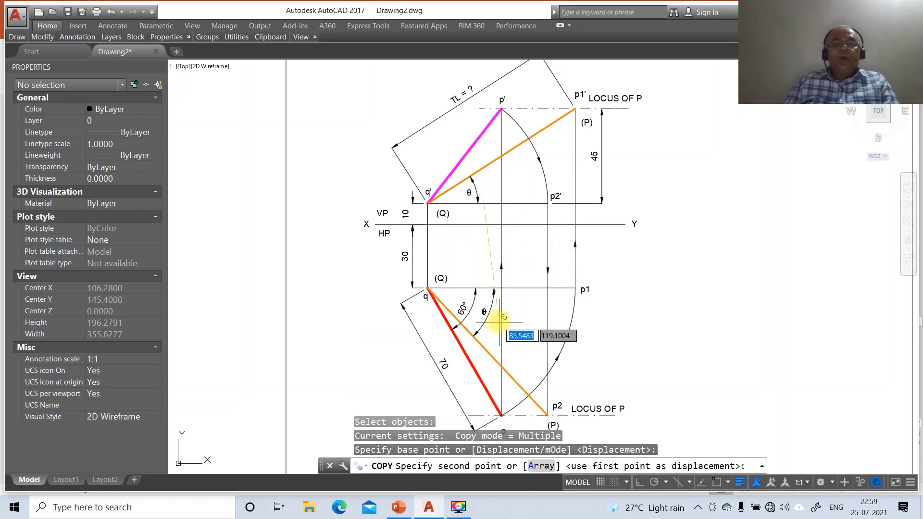
click(495, 321)
key(Return)
Step: Change the copied θ label at the lower orange line's angle arc to φ
text(ddedit)
key(Return)
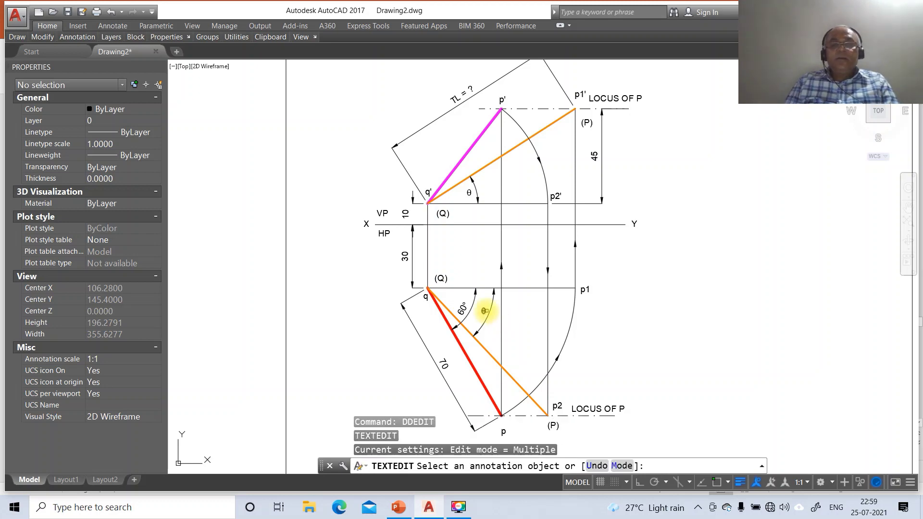
click(485, 311)
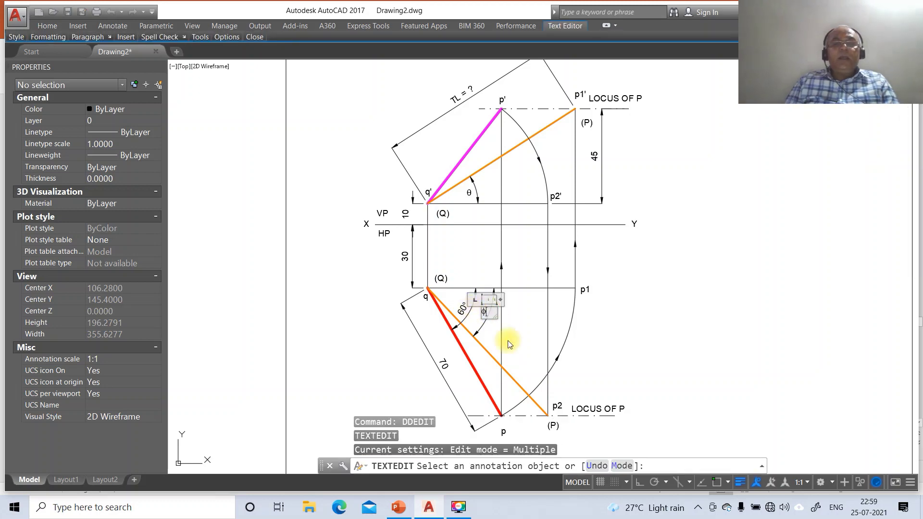
click(599, 301)
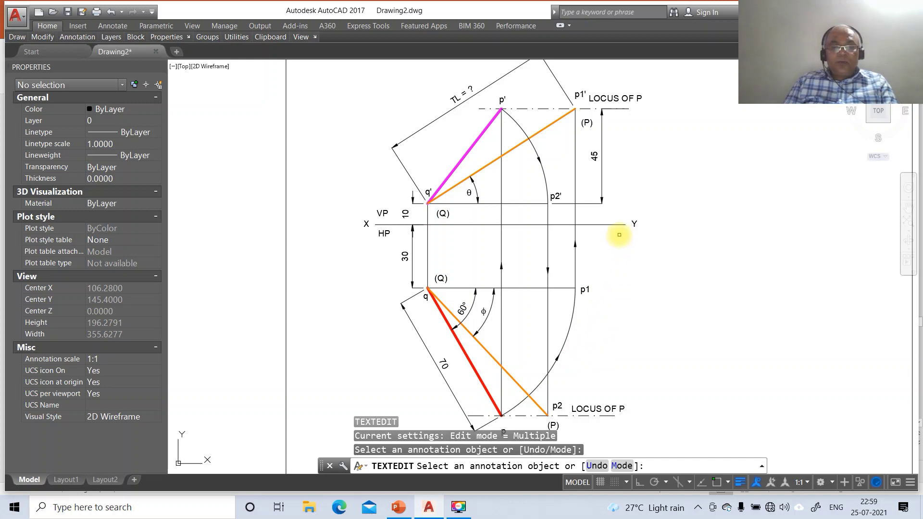
text(m)
key(Return)
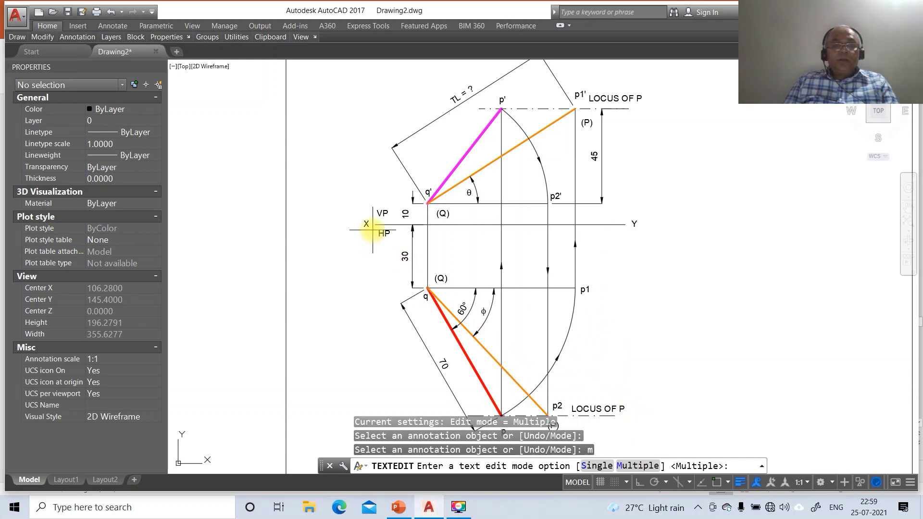
key(Escape)
key(Escape)
Step: Move the X label slightly closer to its end of the XY reference line
text(m)
key(Return)
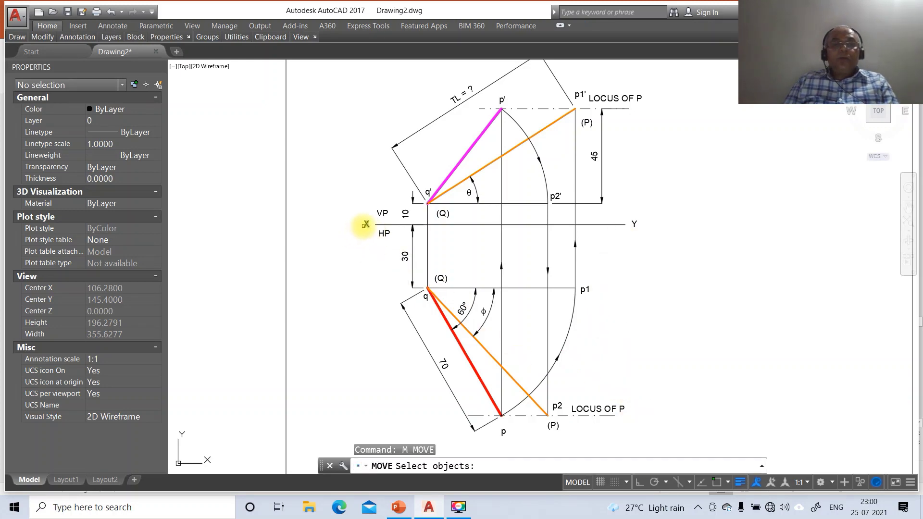
click(366, 224)
key(Return)
click(355, 262)
click(360, 271)
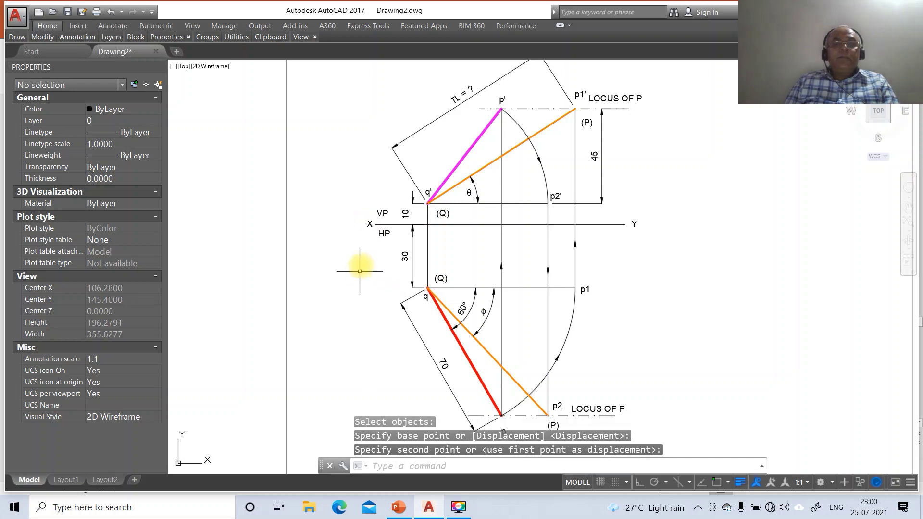
Step: Move the VP label down and the HP label up so both sit closer to the XY line
key(Return)
click(382, 213)
key(Return)
click(411, 238)
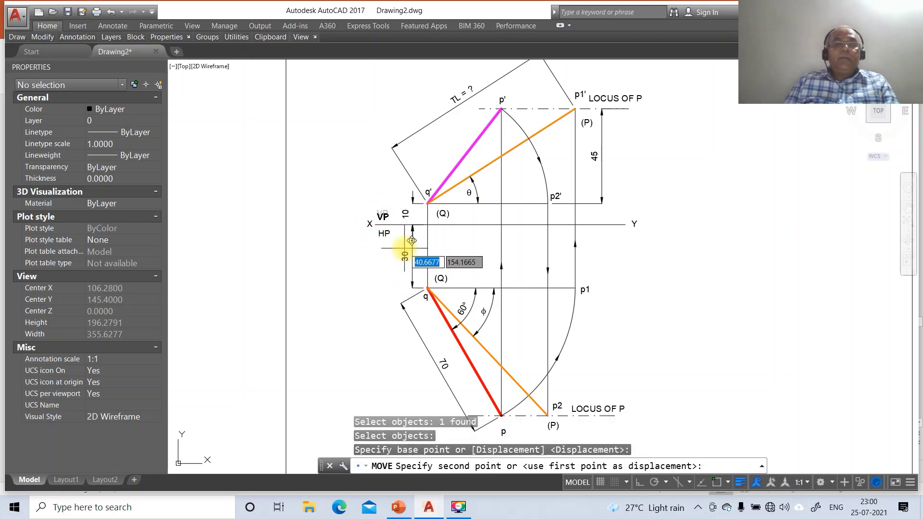
click(412, 240)
key(Return)
click(384, 233)
key(Return)
click(408, 256)
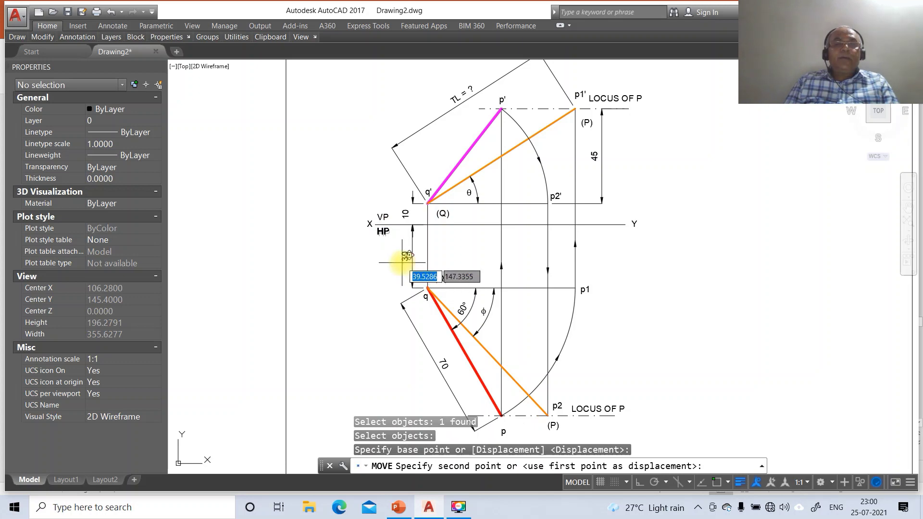
click(408, 257)
Step: Move the Y label closer to its end of the XY reference line
key(Return)
click(634, 224)
key(Return)
click(673, 243)
click(671, 243)
Step: Move the q' label below and left of its point, and place the upper (Q) label close beside it
key(Return)
click(427, 194)
key(Return)
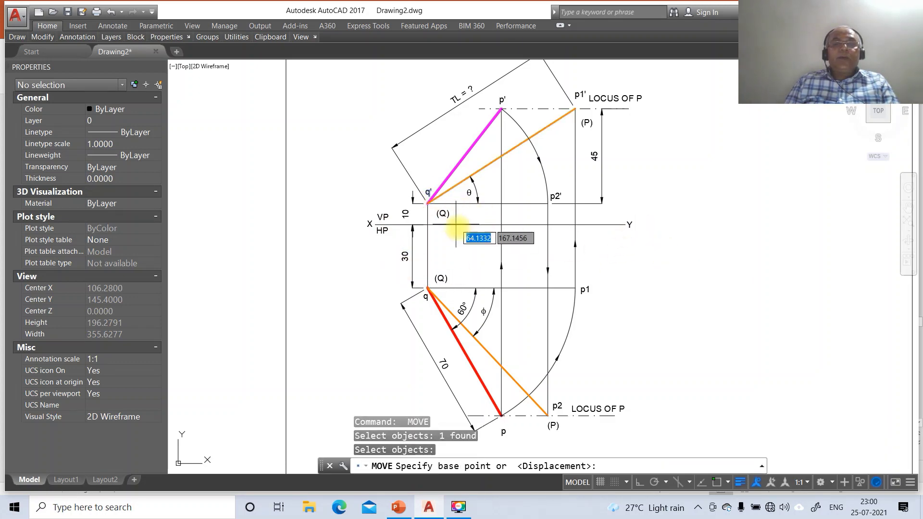
click(454, 222)
click(443, 229)
key(Return)
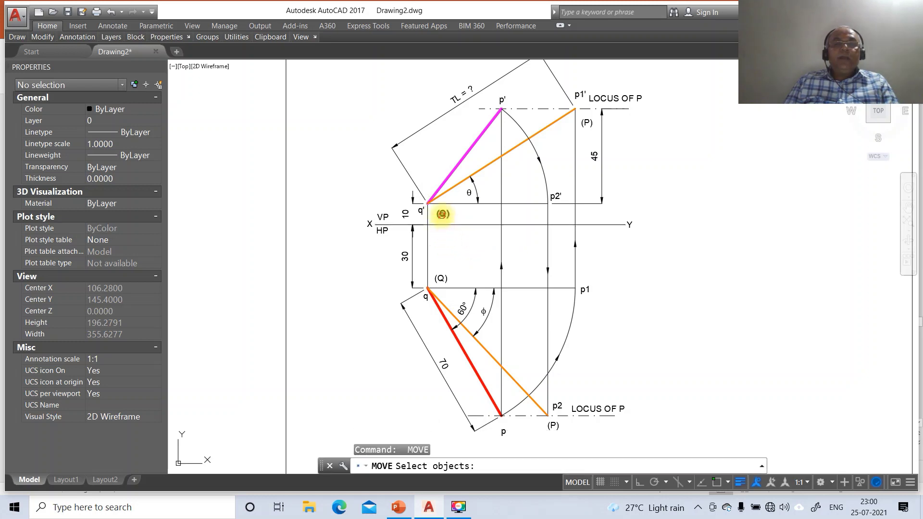
click(443, 214)
key(Return)
click(466, 239)
click(461, 235)
Step: Nudge the p' label slightly closer to the upper end of the magenta line
key(Return)
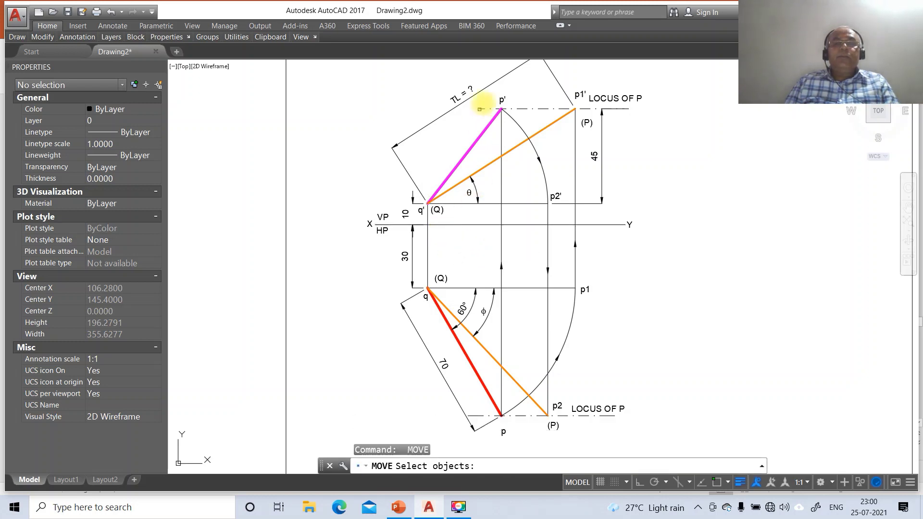
click(501, 99)
key(Return)
click(550, 134)
click(548, 134)
Step: Move the p1' label just above and the (P) label just below the locus line at the upper orange line's end
key(Return)
click(579, 98)
key(Return)
click(587, 119)
click(586, 125)
key(Return)
click(586, 123)
key(Return)
click(586, 119)
click(582, 110)
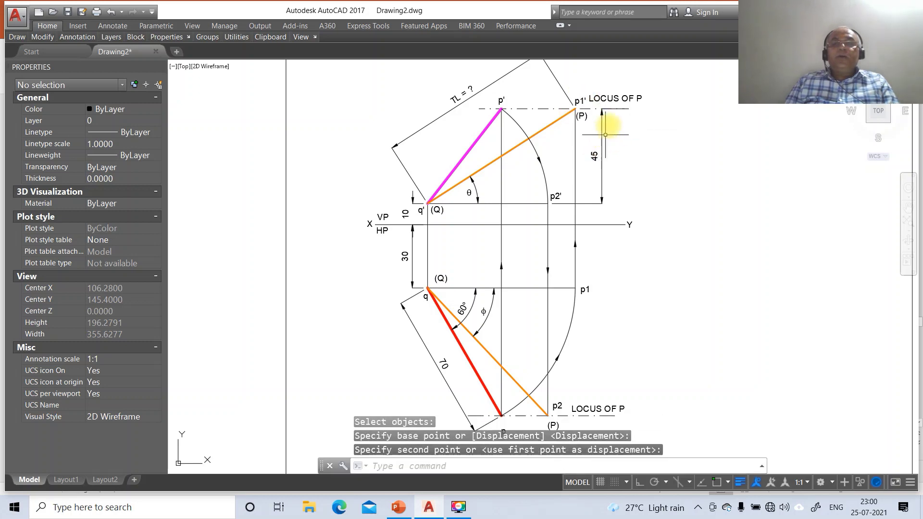
Step: Move the upper LOCUS OF P text right and closer to its line, and nudge the p2' label closer to its point
key(Return)
click(617, 99)
key(Return)
click(635, 122)
click(640, 127)
key(Return)
click(556, 196)
key(Return)
click(569, 221)
click(568, 219)
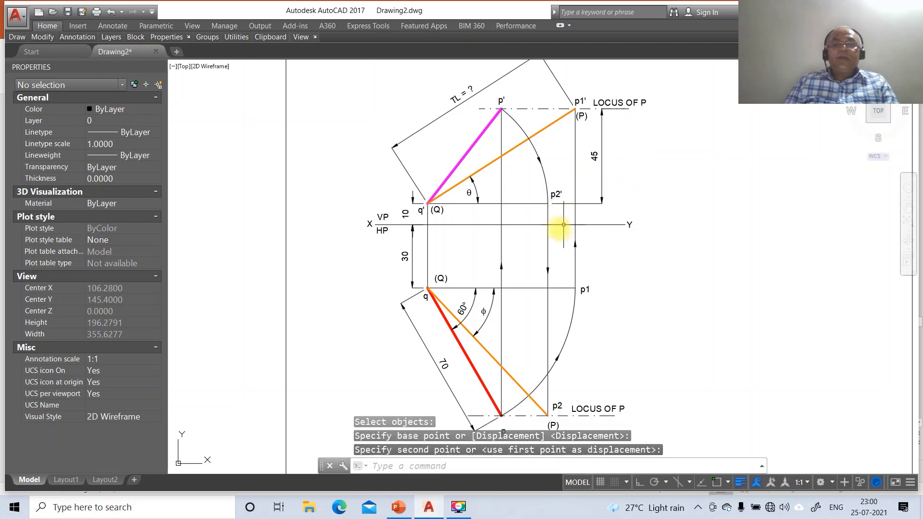
Step: Move the q label above and left of the red line's upper end, and place the lower (Q) label close beside it
key(Return)
click(427, 297)
key(Return)
click(444, 319)
click(439, 301)
key(Return)
click(440, 280)
key(Return)
click(438, 285)
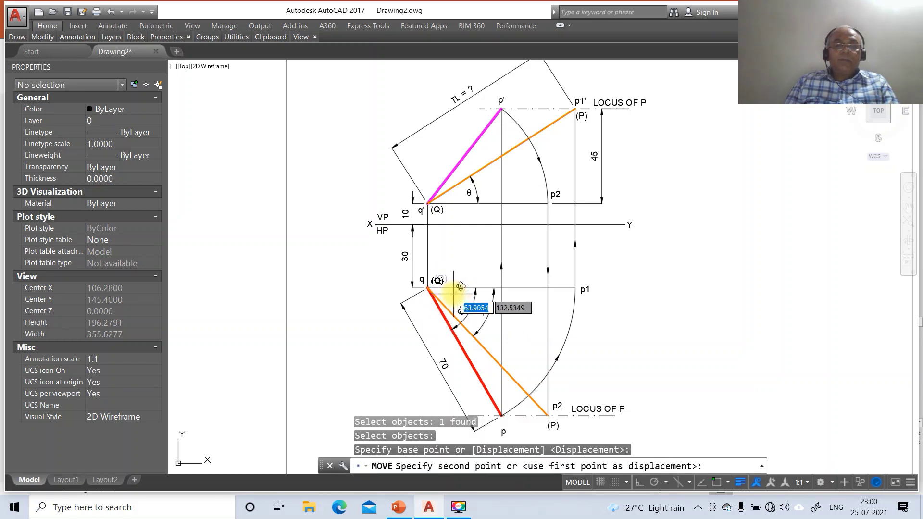
click(460, 288)
Step: Move the p1 label and the p2 label closer to their respective points in the top view
key(Return)
click(583, 290)
key(Return)
click(612, 301)
click(610, 299)
key(Return)
click(556, 406)
key(Return)
click(603, 367)
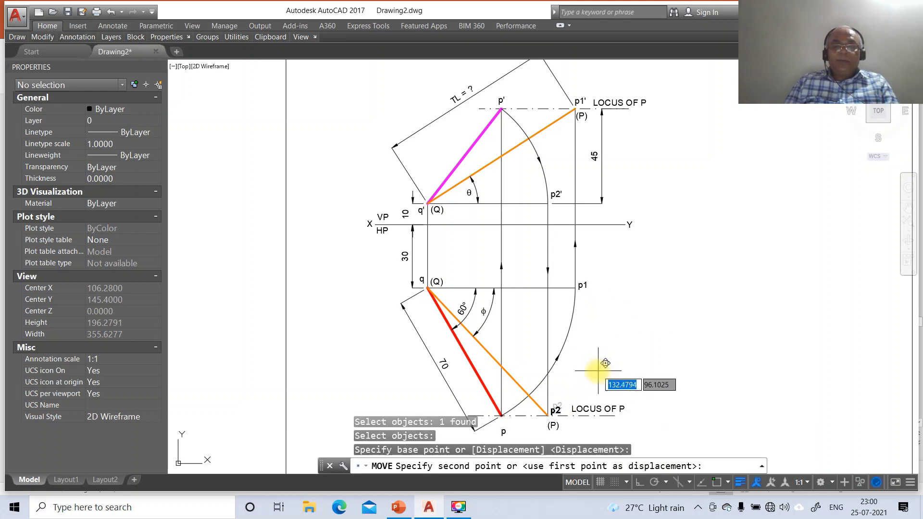
click(604, 368)
Step: Shift the lower LOCUS OF P text to the right and move the lower (P) label between it and p2
key(Return)
click(598, 406)
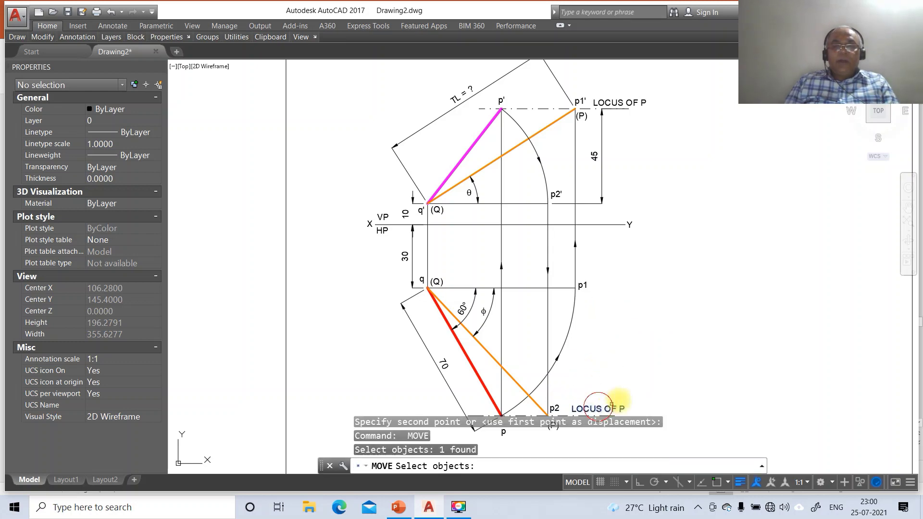
key(Return)
click(619, 377)
click(627, 380)
key(Return)
click(558, 420)
key(Return)
click(594, 407)
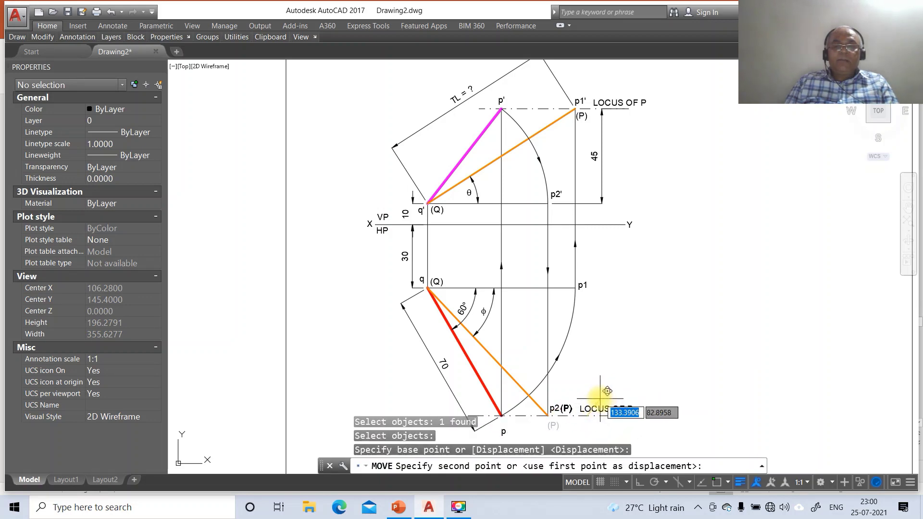
click(608, 391)
Step: Move the p label up, closer to the lower end of the red line
key(Return)
click(497, 439)
click(524, 423)
key(Return)
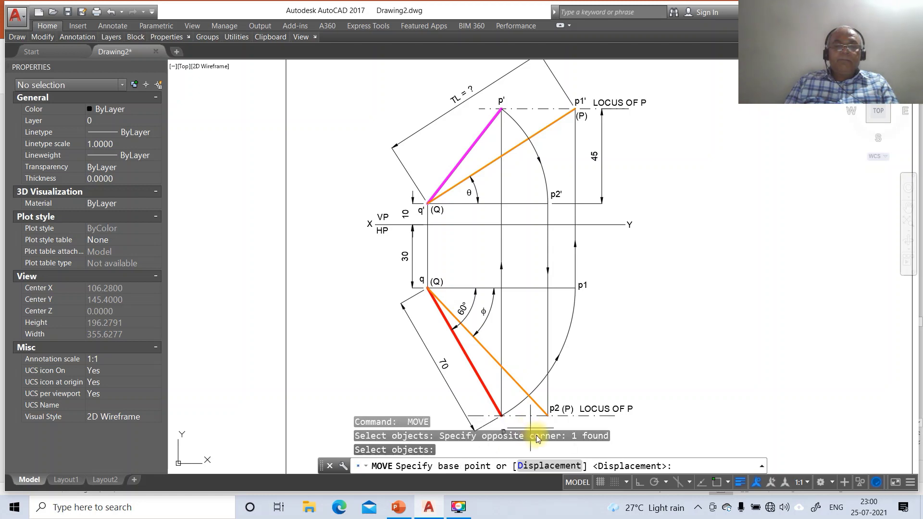
click(568, 380)
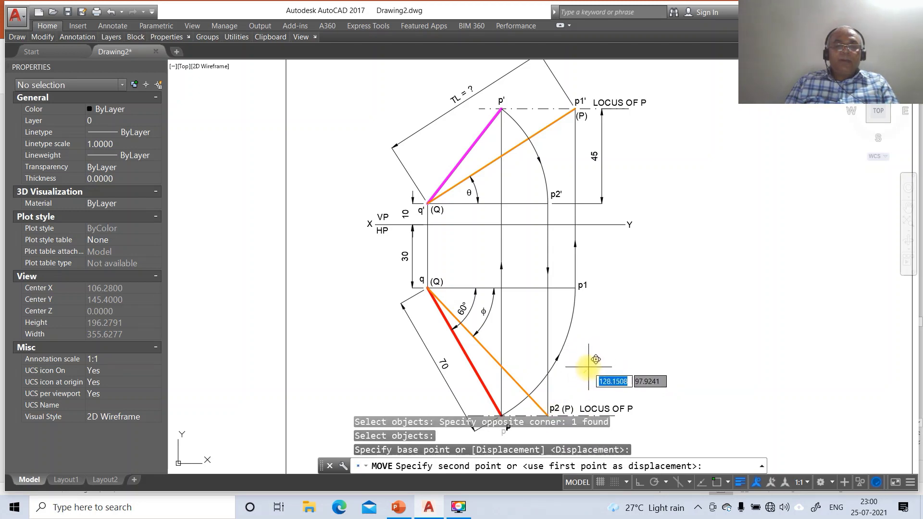
click(589, 366)
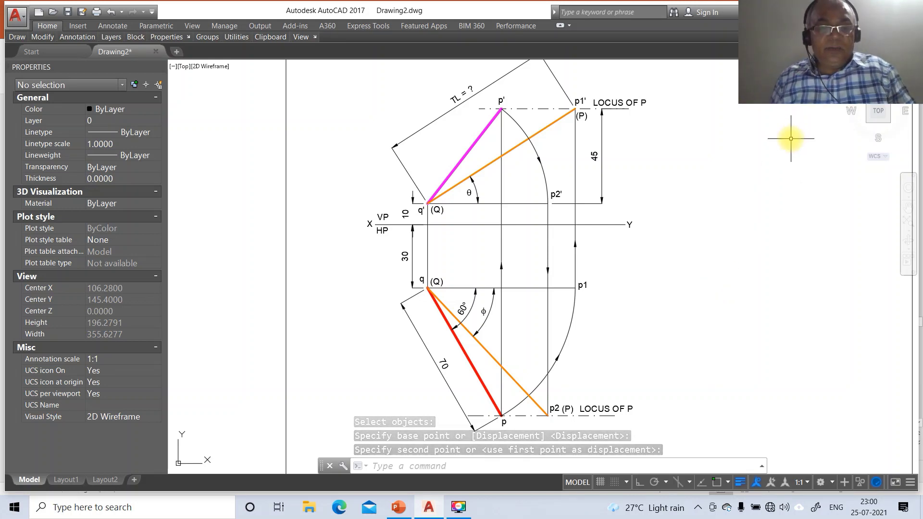
Step: Add the single-line text ANSWERS to the right of the drawing, with height 3 and rotation 0
text(dt)
key(Return)
click(699, 223)
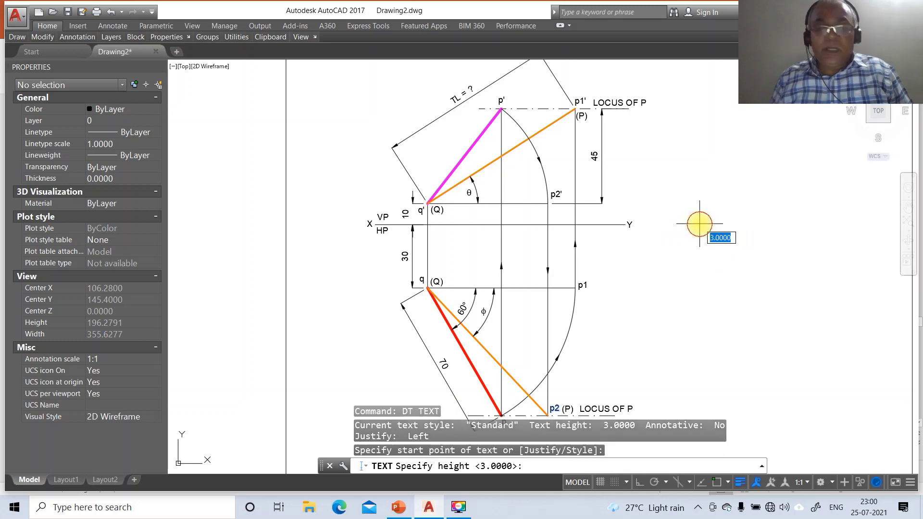
key(Return)
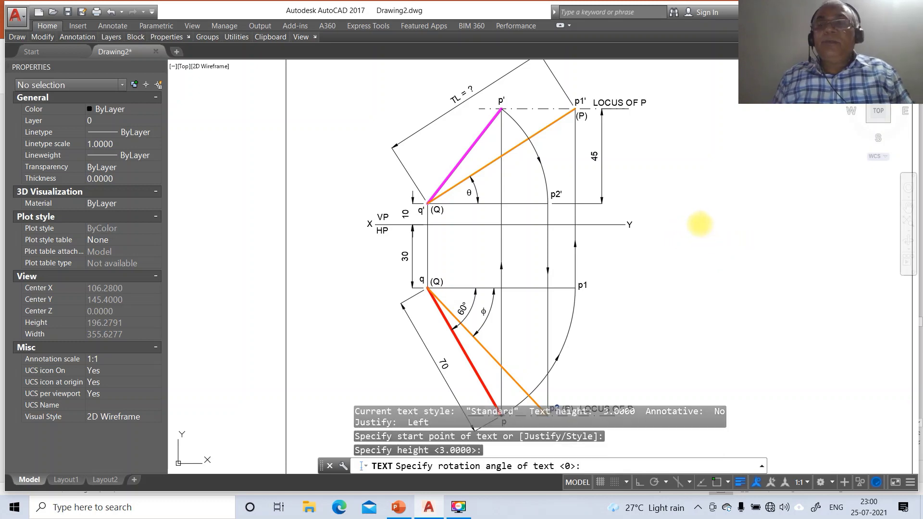
key(Return)
text(ANSWERS)
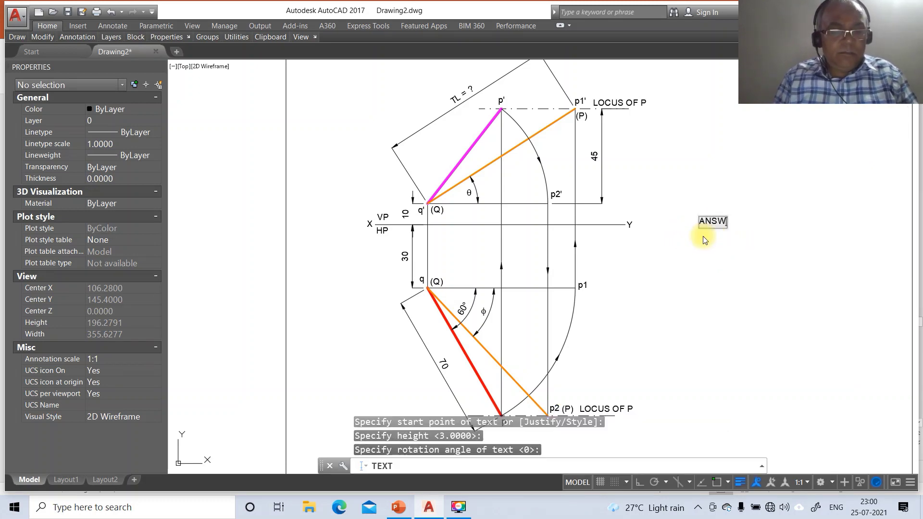
key(Return)
key(Return)
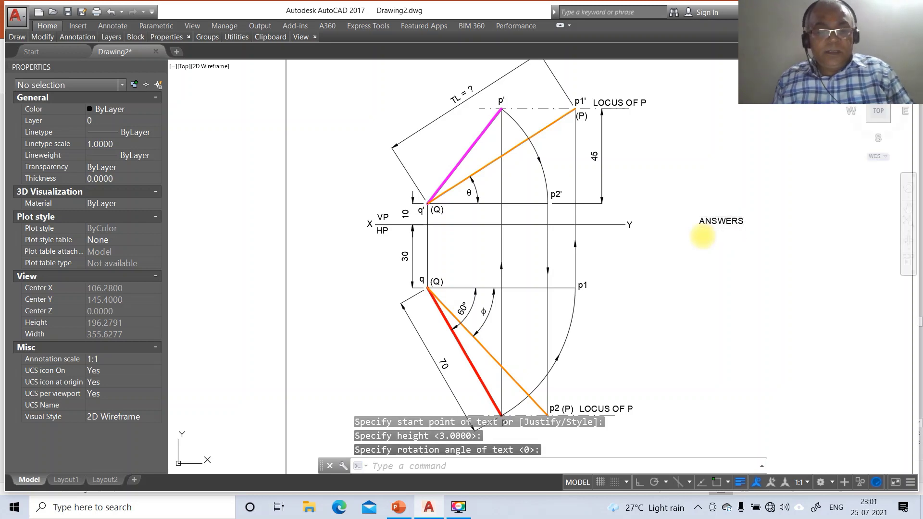
Step: Check the answers on the PowerPoint slide, return to AutoCAD, and add the text 32.74° below the ANSWERS heading
text(dt)
key(Return)
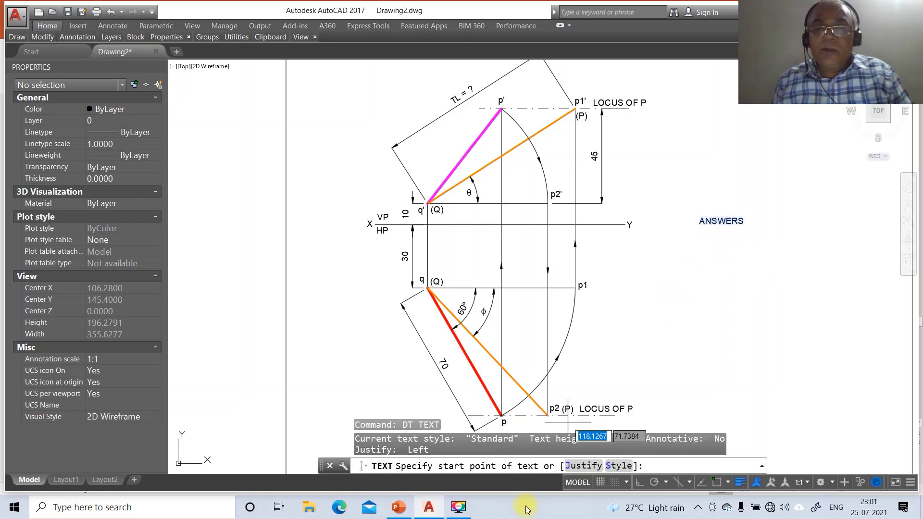
click(395, 509)
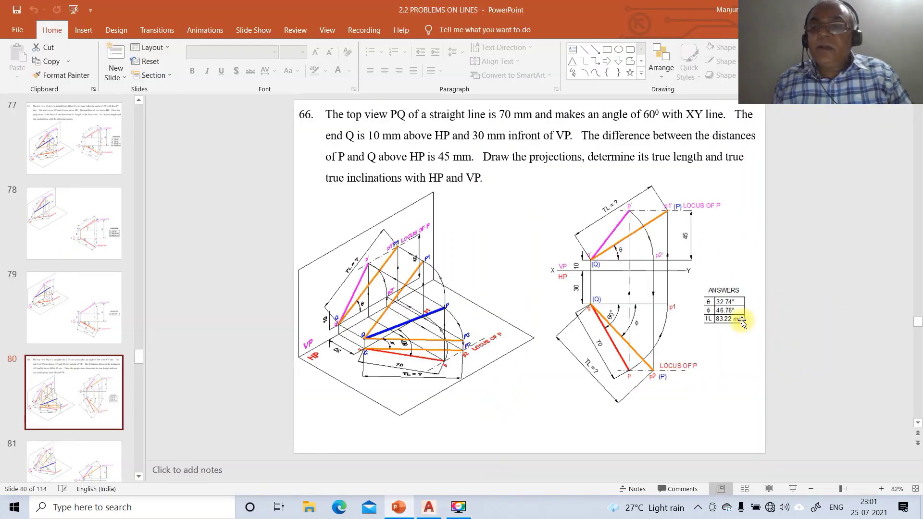
click(427, 508)
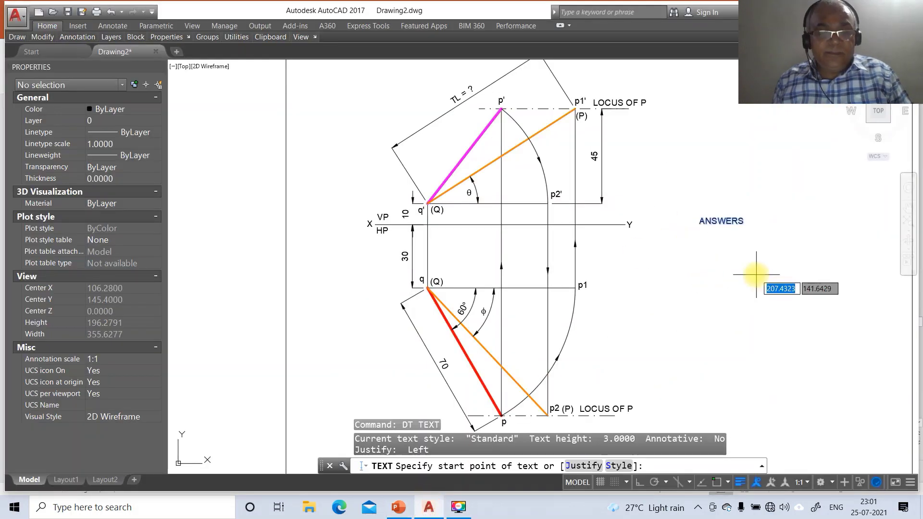
click(714, 239)
key(Return)
key(Return)
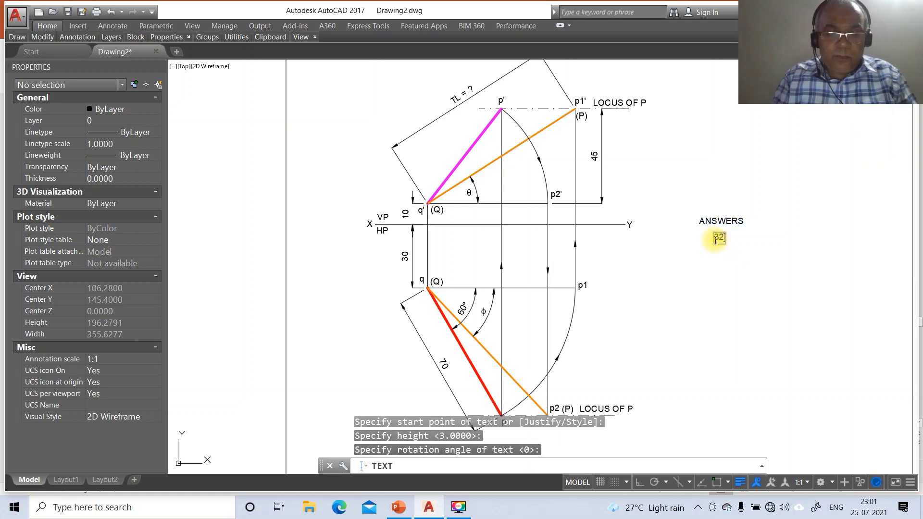
text(32.74)
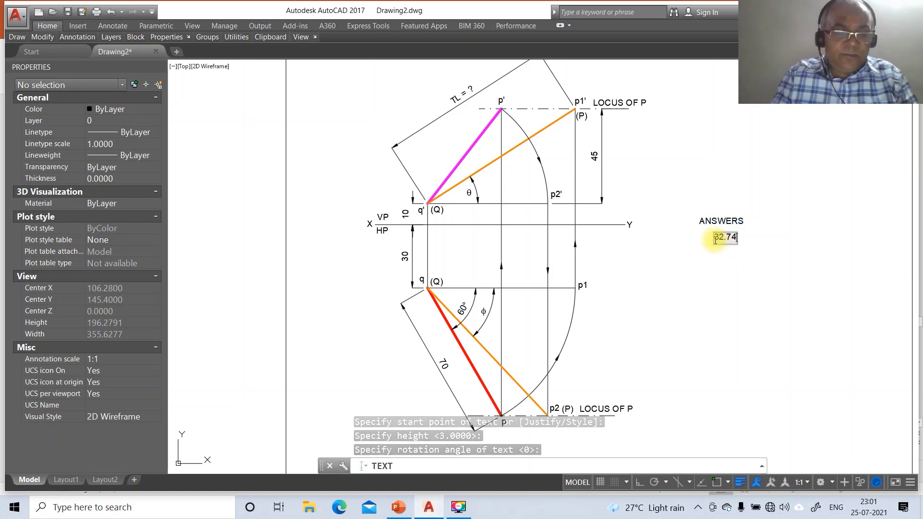
text(%%)
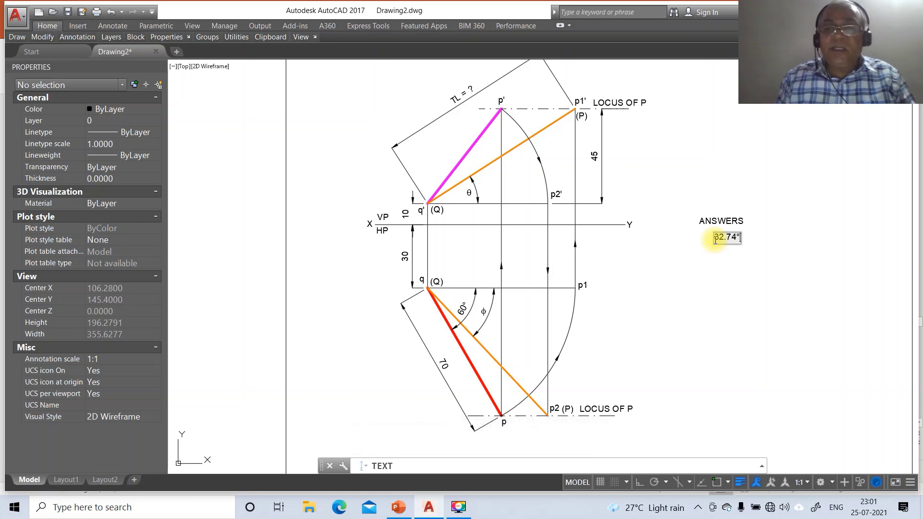
key(Return)
key(Return)
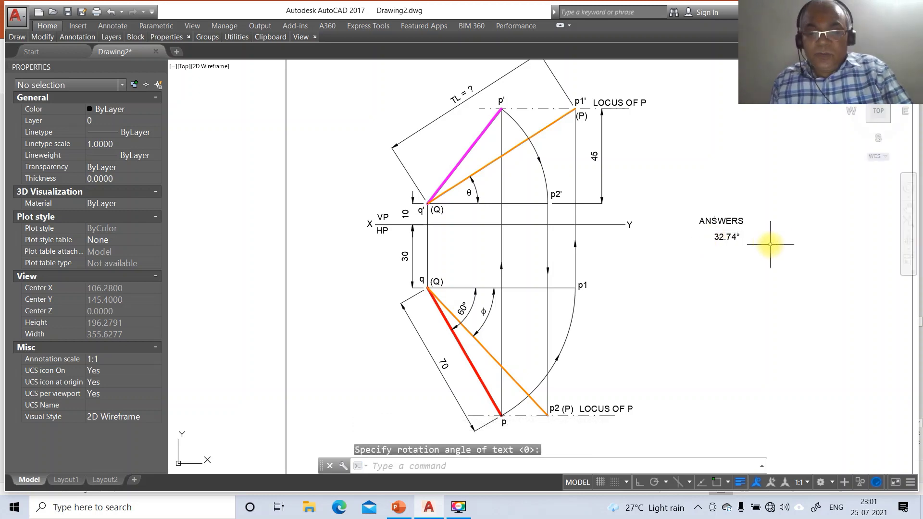
Step: With Ortho on, draw a horizontal line beneath the ANSWERS heading and a vertical line down from its right end
text(l)
key(Return)
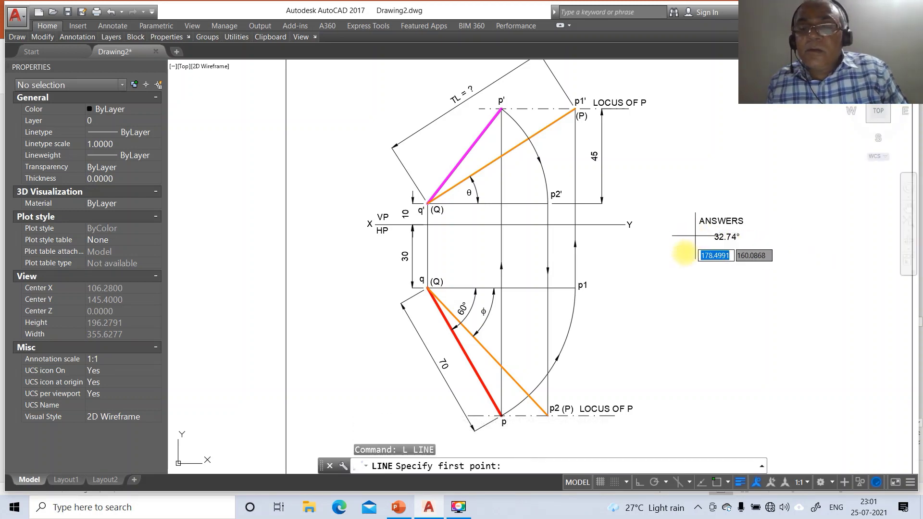
click(640, 484)
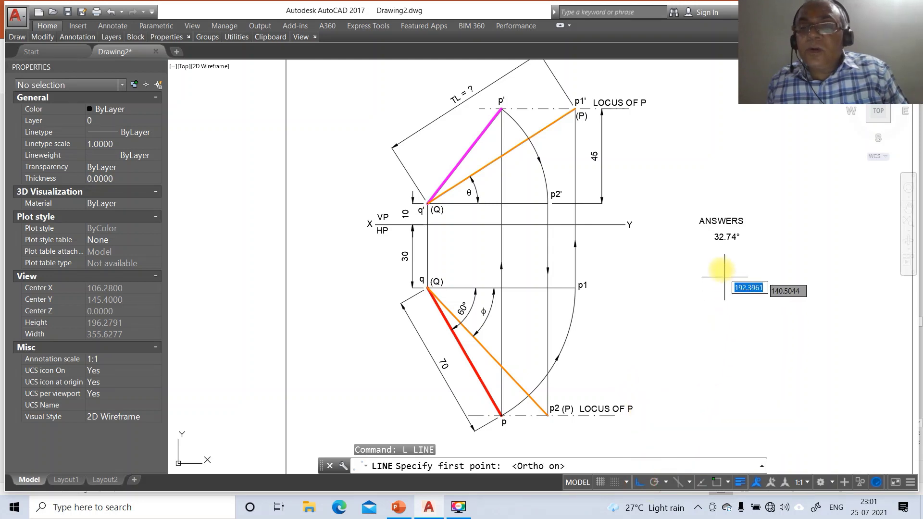
click(695, 231)
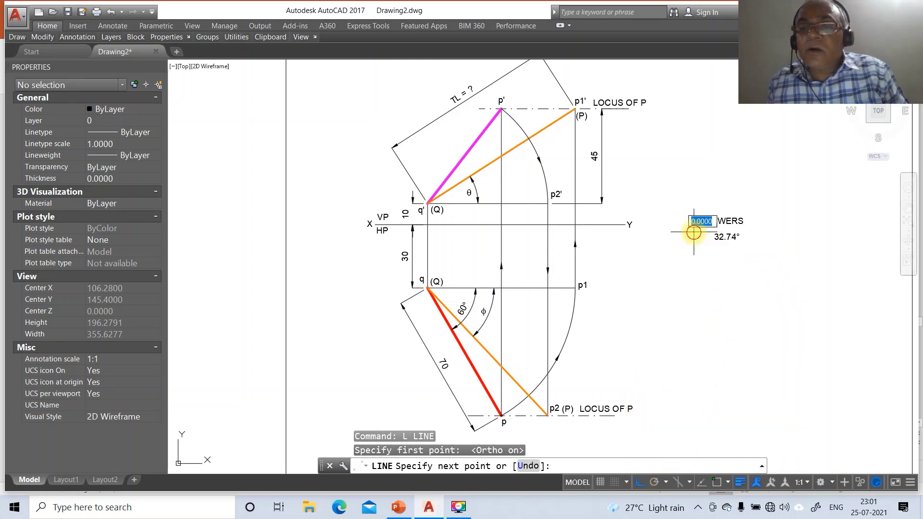
click(748, 238)
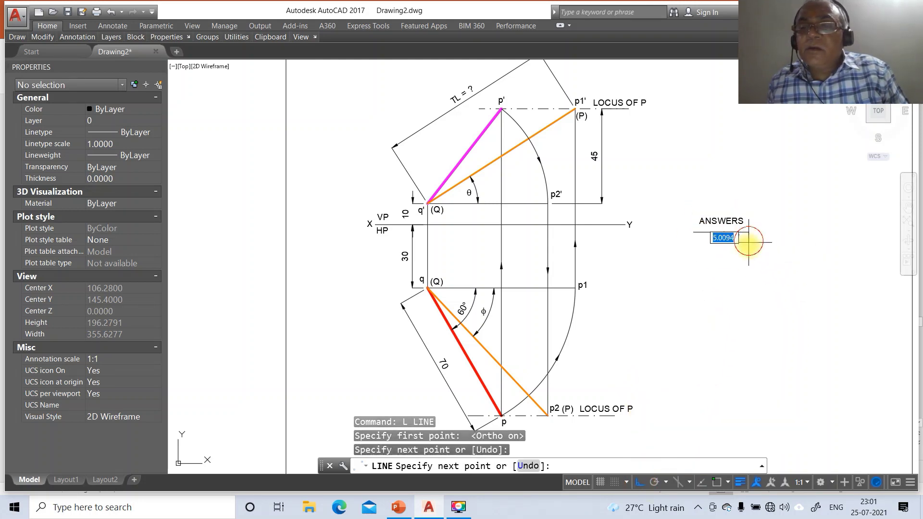
click(749, 306)
key(Return)
text(END)
key(Return)
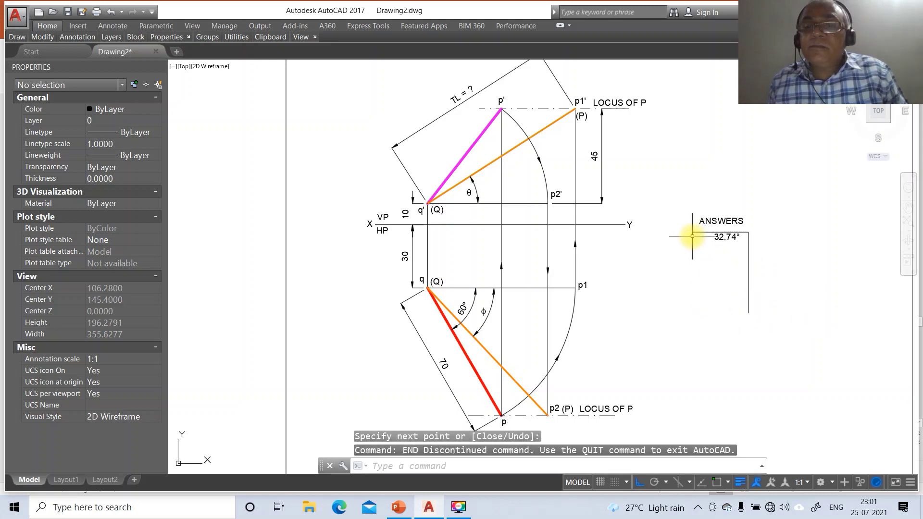
key(Escape)
key(Escape)
Step: Draw the table's left edge as a vertical line down from the left endpoint of the line under ANSWERS
text(L)
key(Return)
text(END)
key(Return)
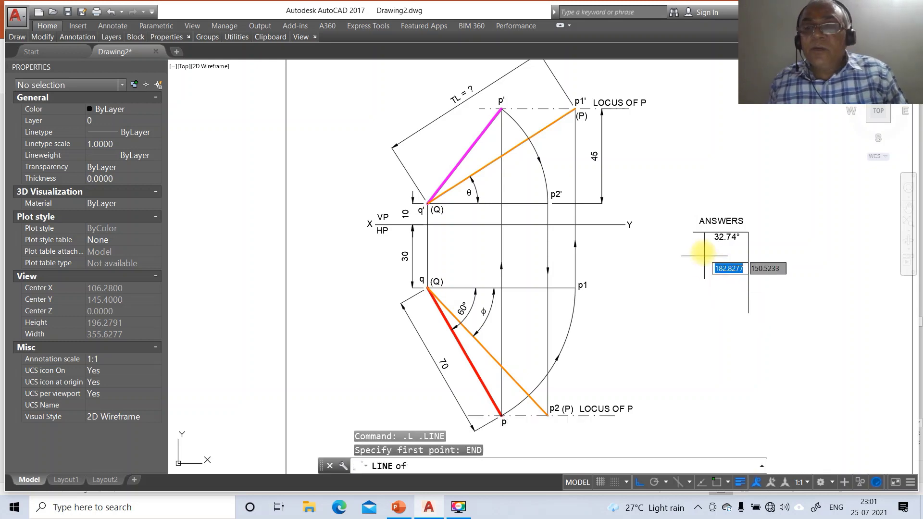
click(694, 232)
click(701, 321)
key(Return)
Step: Draw a vertical column divider down from the table's top line, just left of the 32.74° text
key(Return)
text(NEA)
key(Return)
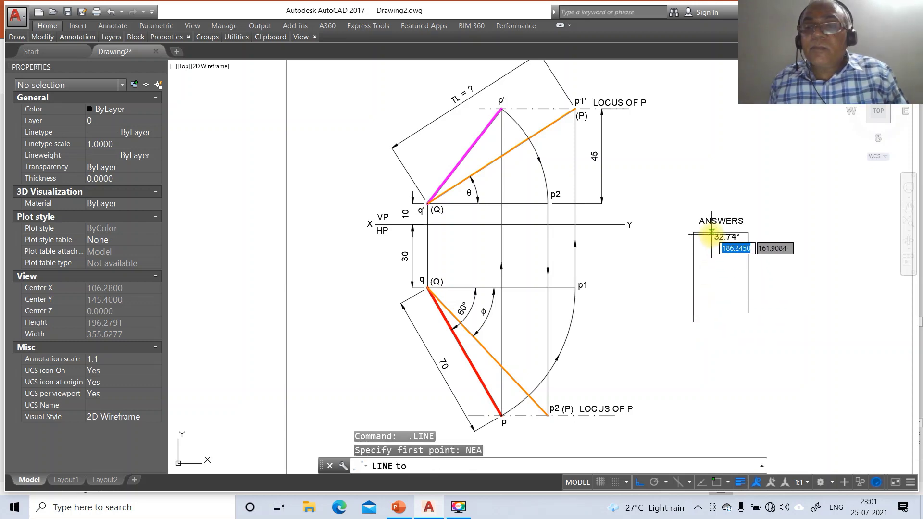
click(711, 233)
click(720, 316)
key(Return)
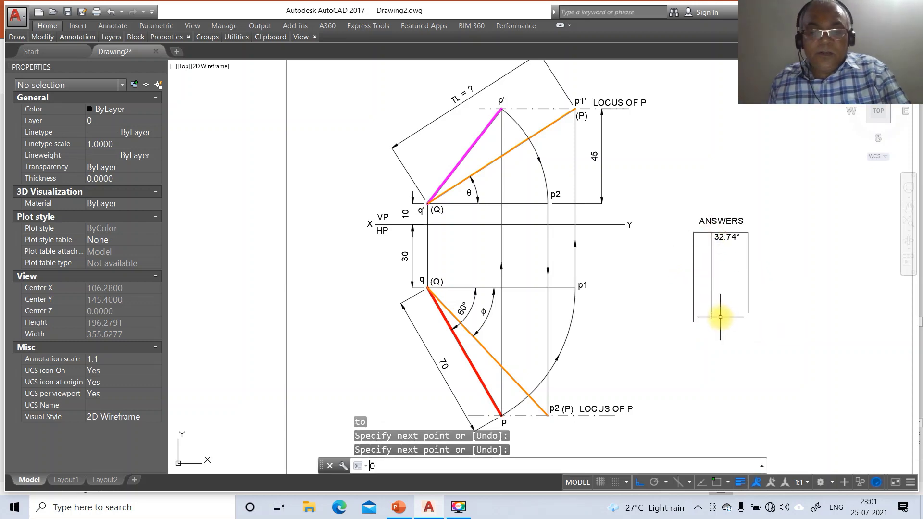
Step: Offset the table's top line downward three times in succession at a distance of 6 to form three rows
text(o)
key(Return)
key(Return)
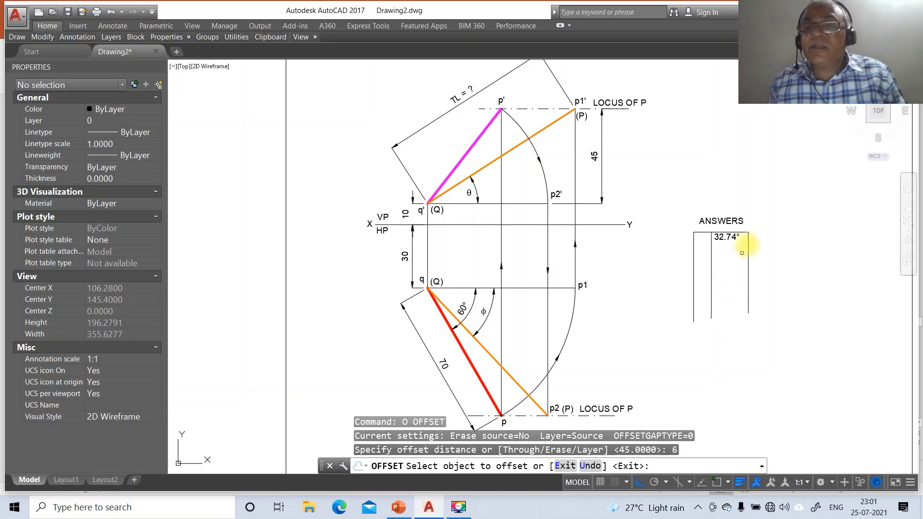
click(742, 232)
click(740, 241)
click(738, 245)
click(737, 254)
click(738, 256)
click(736, 288)
key(Return)
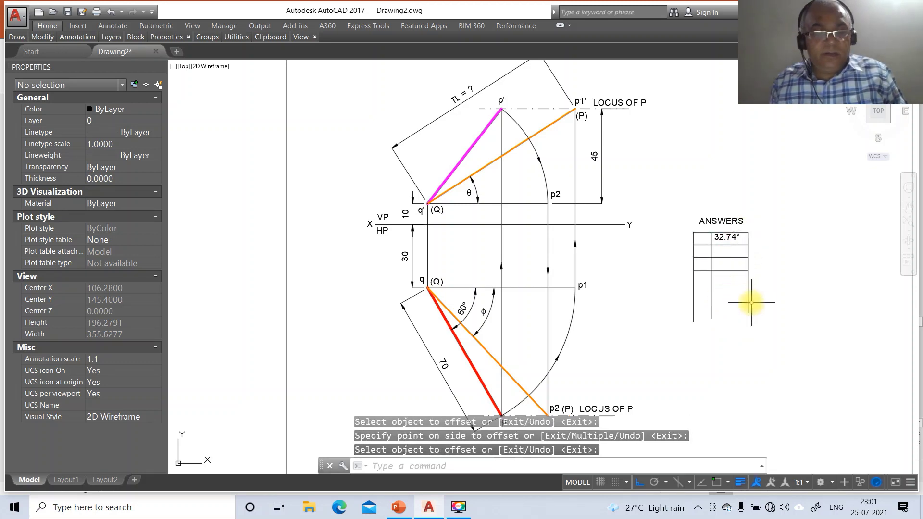
Step: Trim the three vertical table lines where they extend below the lowest row line
text(tr)
key(Return)
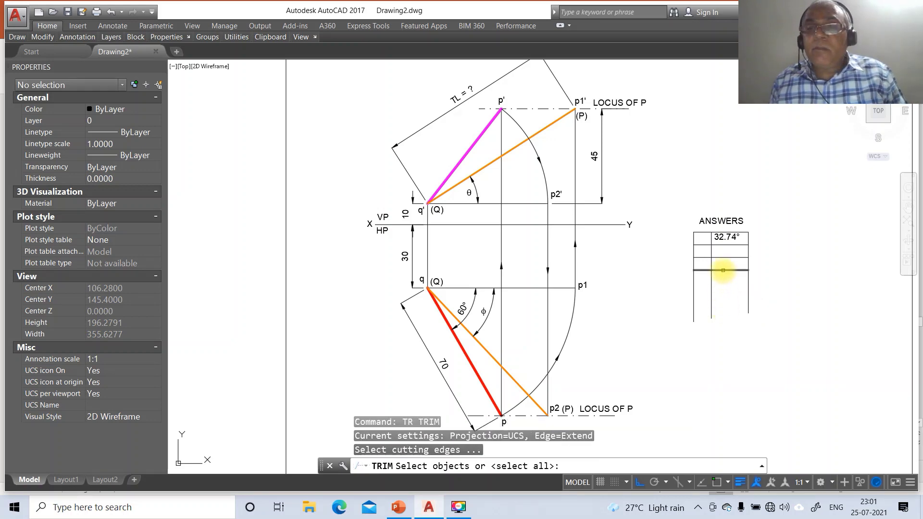
key(Return)
click(779, 286)
click(690, 336)
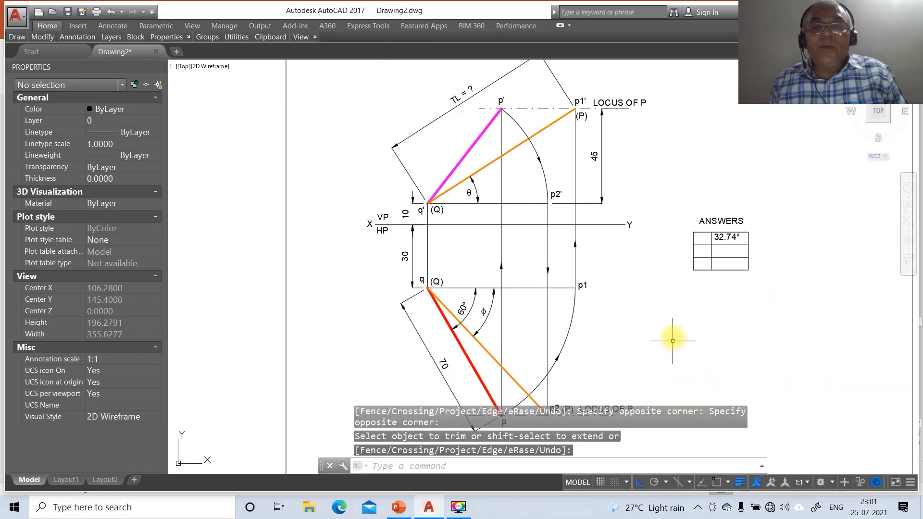
key(Escape)
Step: Move the 32.74° text slightly down, with Ortho off, to centre it in the table's first row
text(z)
key(Return)
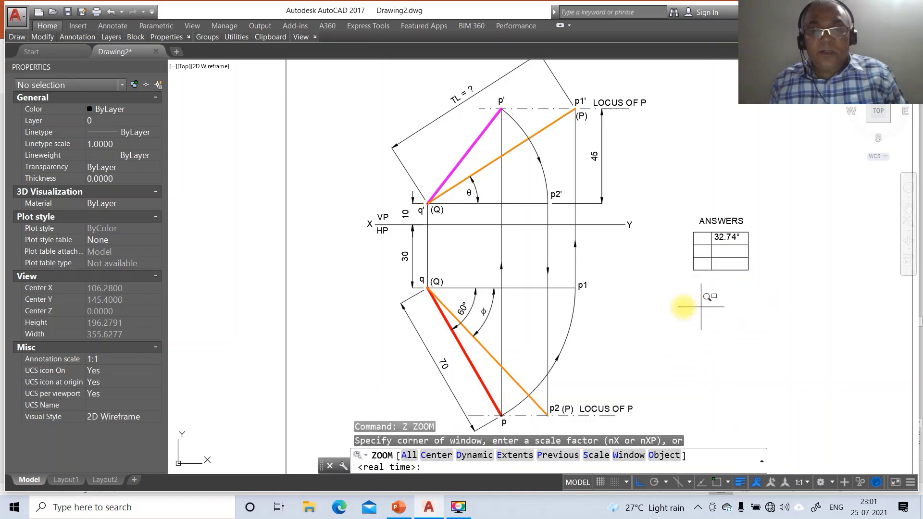
text(w)
key(Return)
click(644, 191)
click(765, 312)
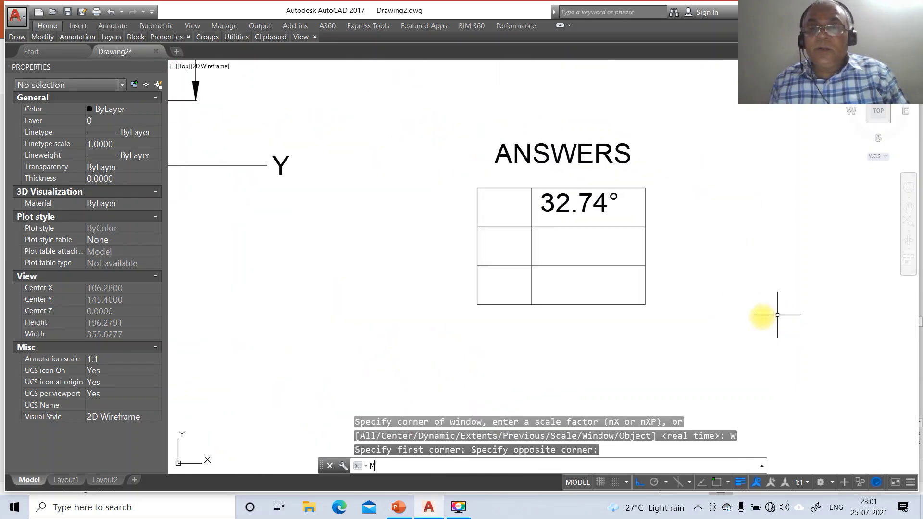
text(m)
key(Return)
click(598, 204)
key(Return)
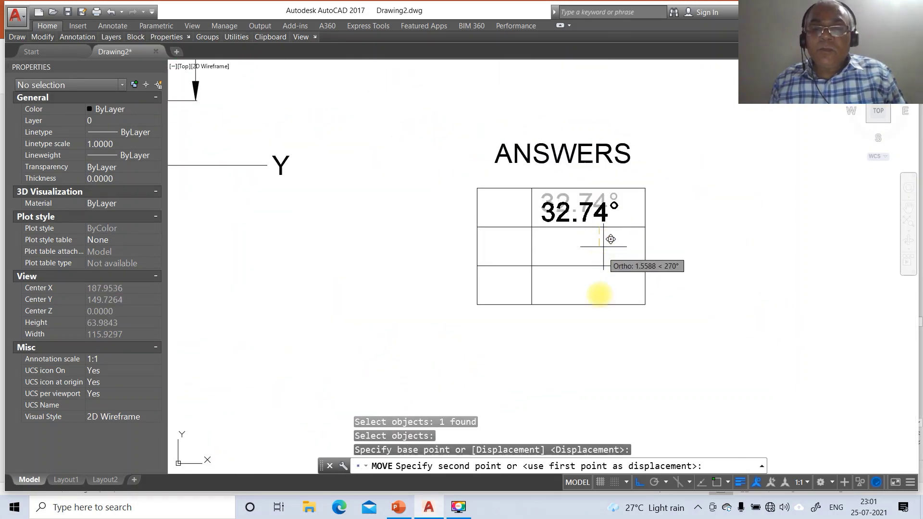
click(599, 220)
click(641, 481)
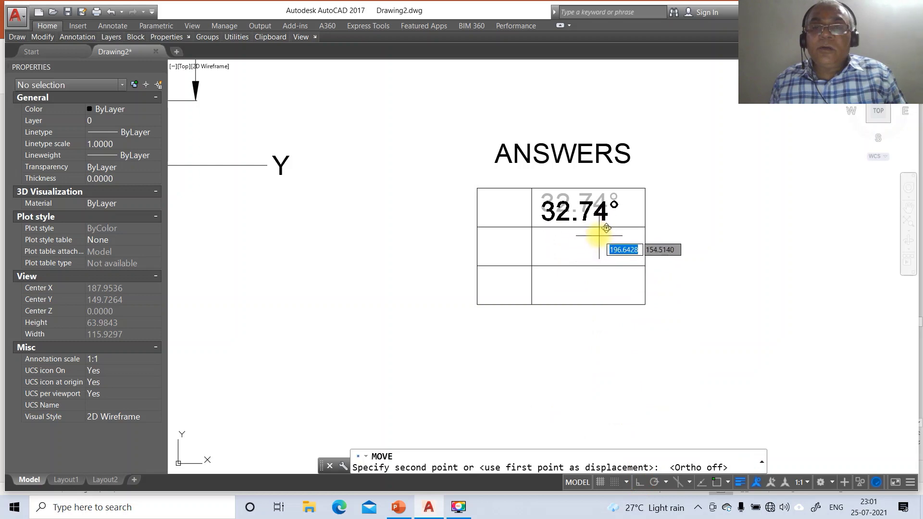
click(599, 231)
Step: Copy the θ angle label from the drawing into the first cell of the table's top row
text(z)
key(Return)
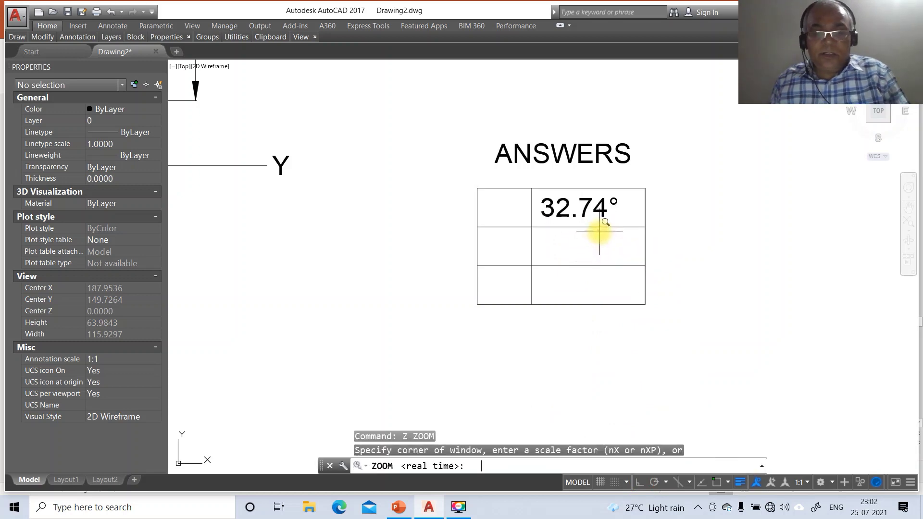
scroll(596, 238, down, 2)
scroll(613, 230, down, 3)
key(Escape)
text(co)
key(Return)
click(471, 190)
key(Return)
click(464, 220)
click(702, 263)
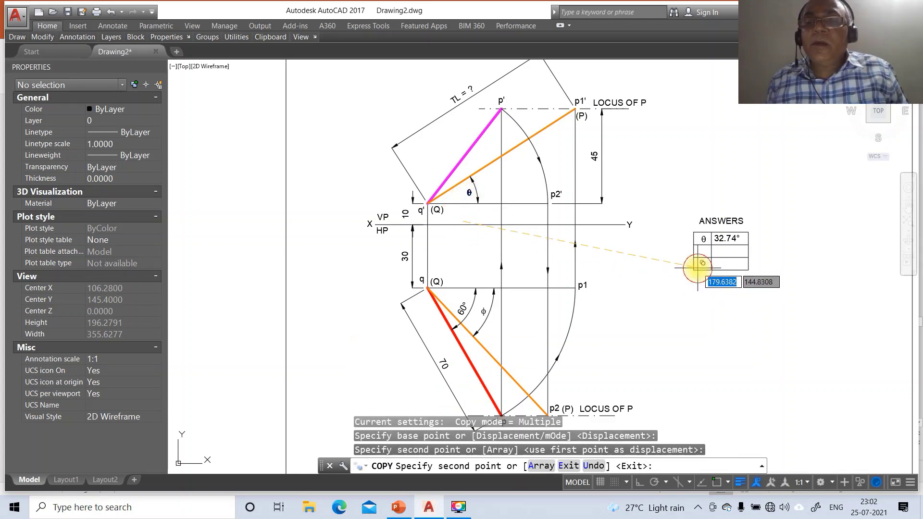
key(Return)
Step: Copy the φ angle label from the drawing into the first cell of the table's second row
key(Return)
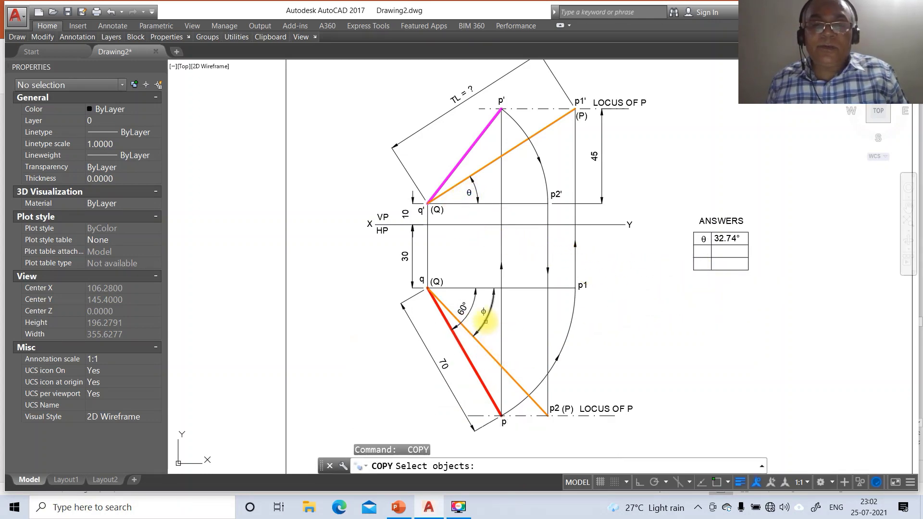
click(483, 312)
key(Return)
click(495, 350)
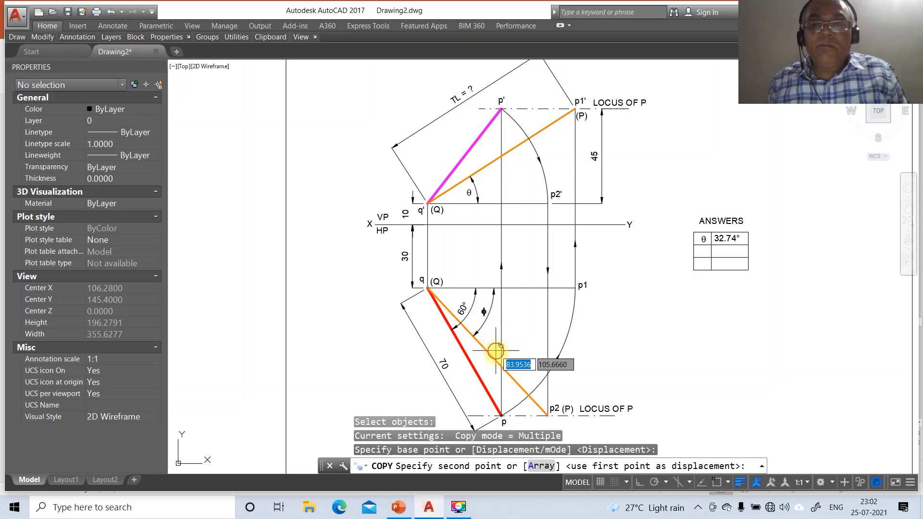
click(715, 289)
key(Return)
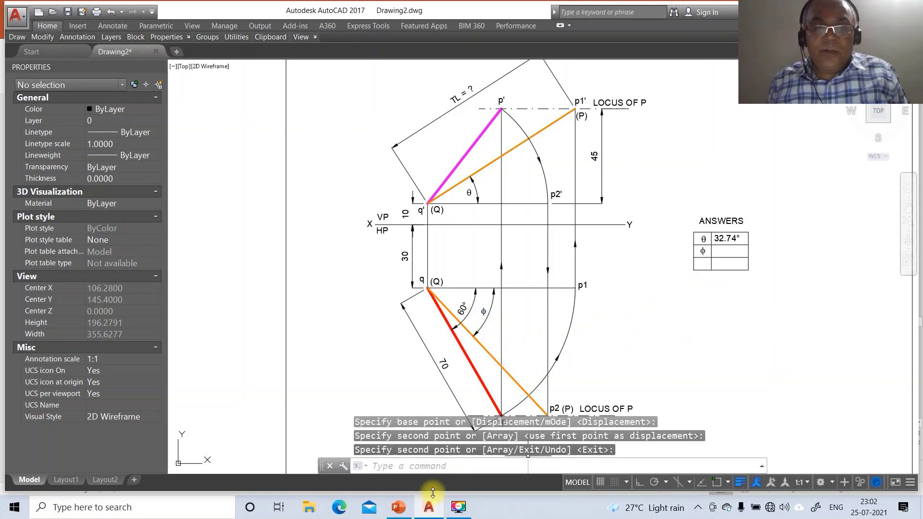
Step: Check the answers on the PowerPoint slide, return to AutoCAD, and copy the 32.74° text straight down into the φ row
click(392, 511)
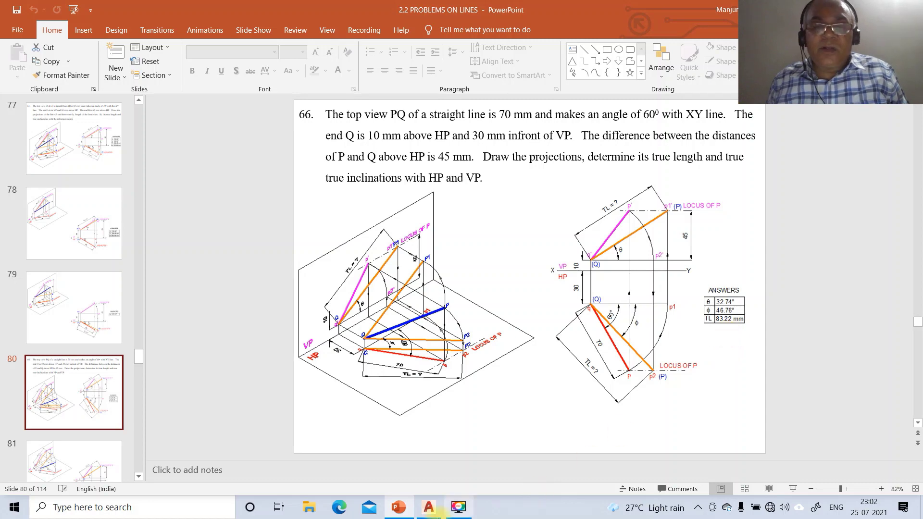
click(431, 509)
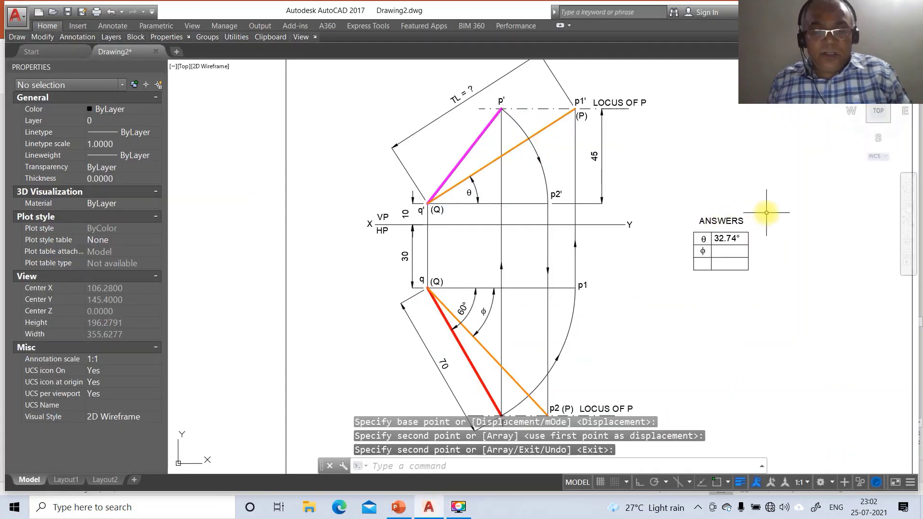
text(co)
key(Return)
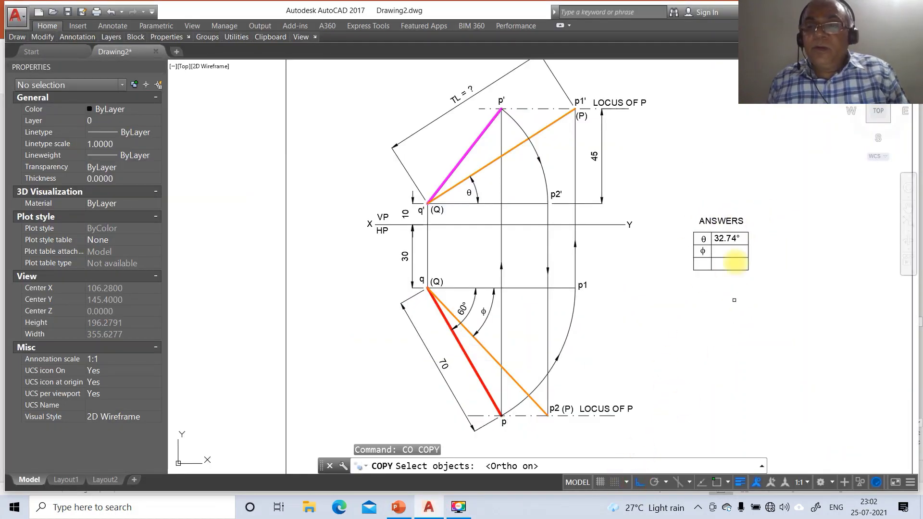
click(737, 238)
key(Return)
click(748, 252)
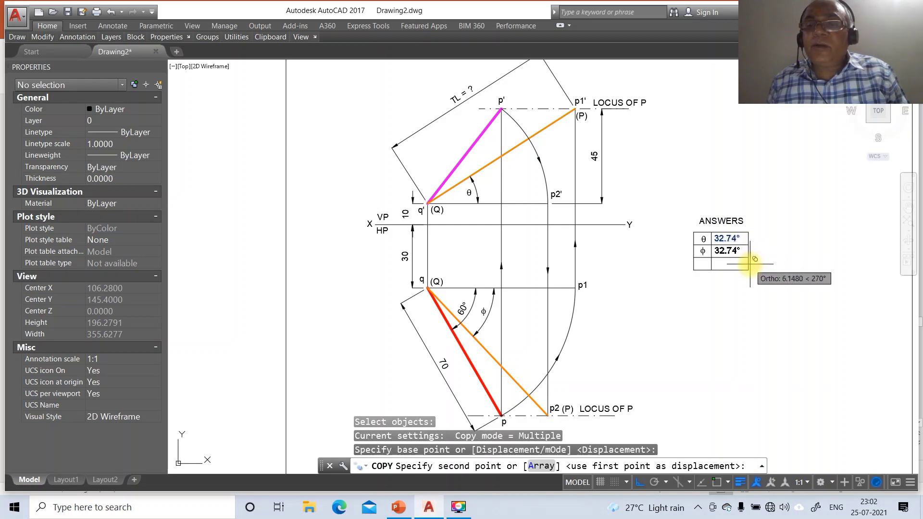
click(750, 263)
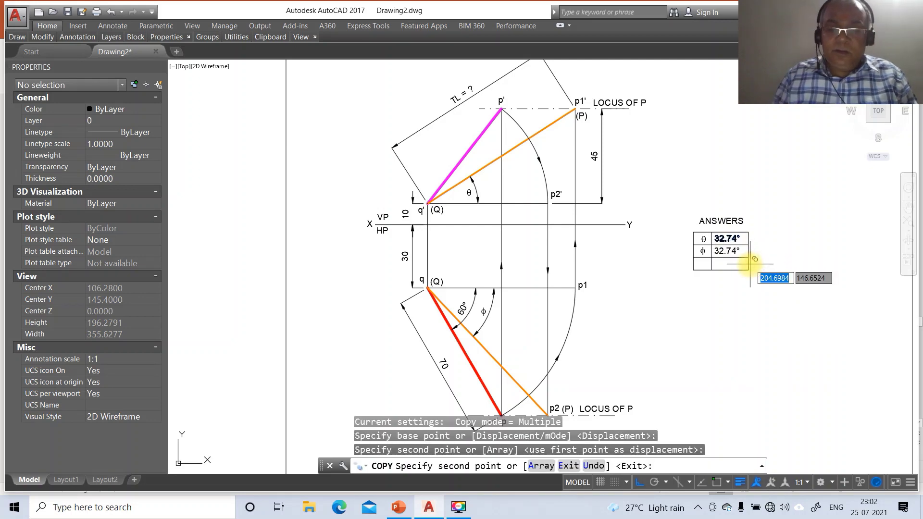
key(Return)
Step: Edit the copied angle text in the φ row to read 46.76°
text(DDEDIT)
key(Return)
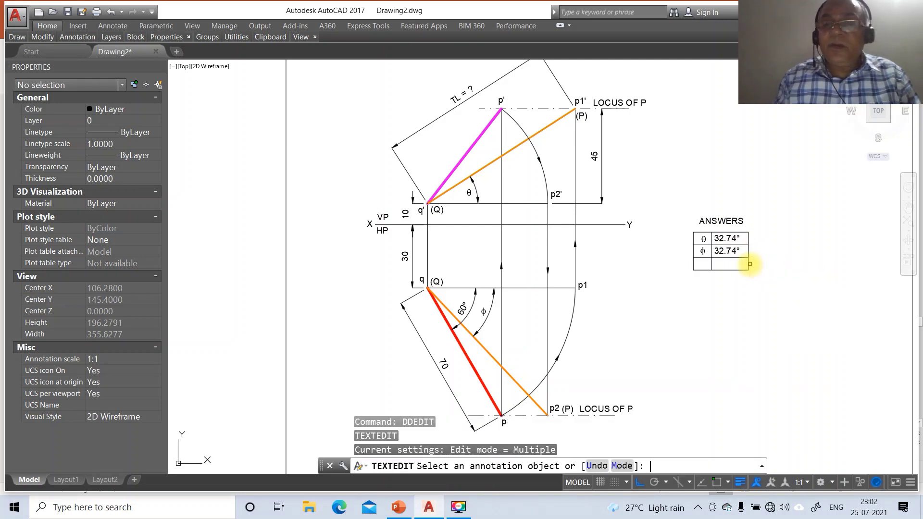
click(726, 250)
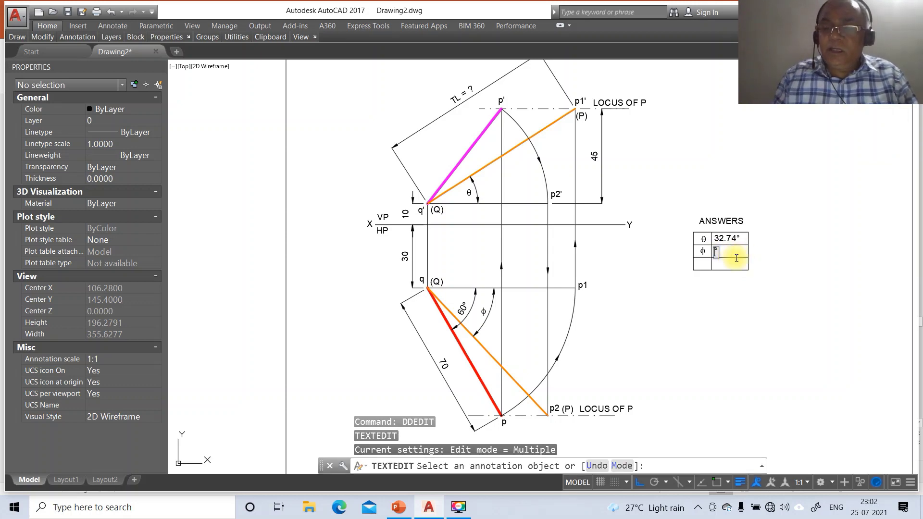
text(46.76°)
key(Return)
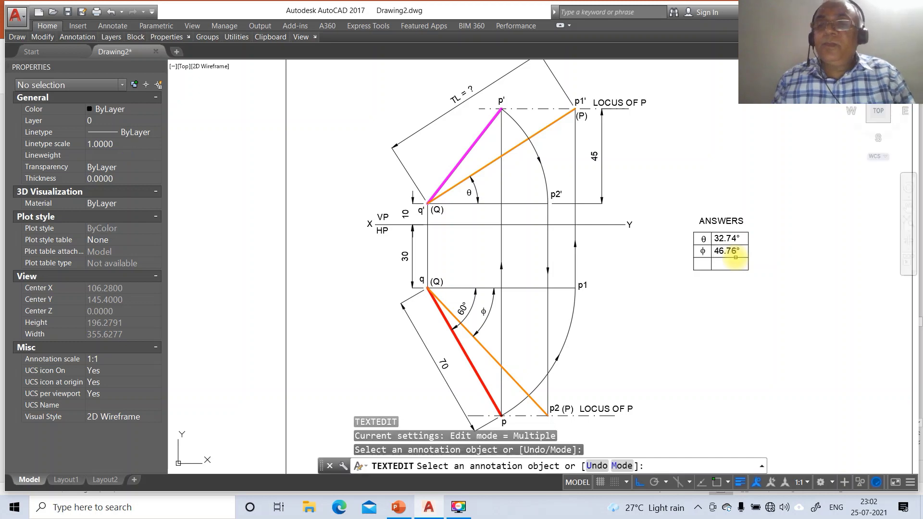
key(Return)
text(D)
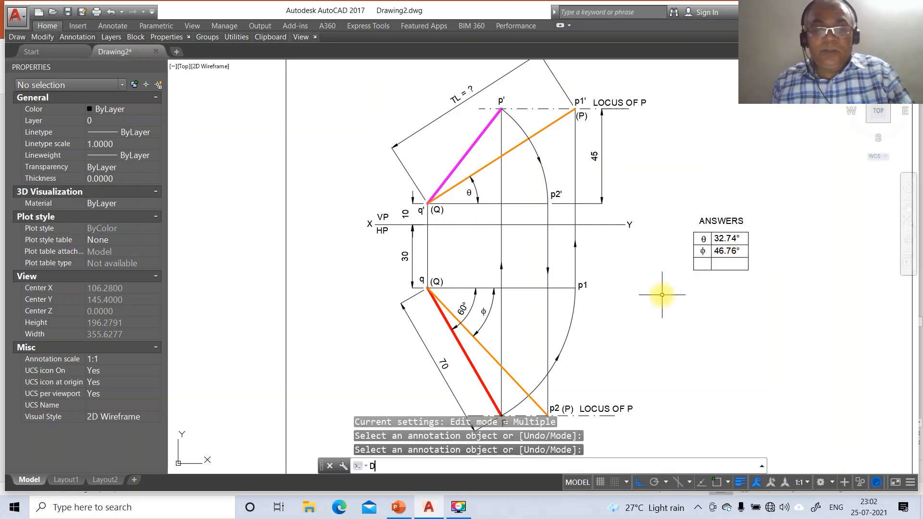
text(T)
key(Return)
click(695, 268)
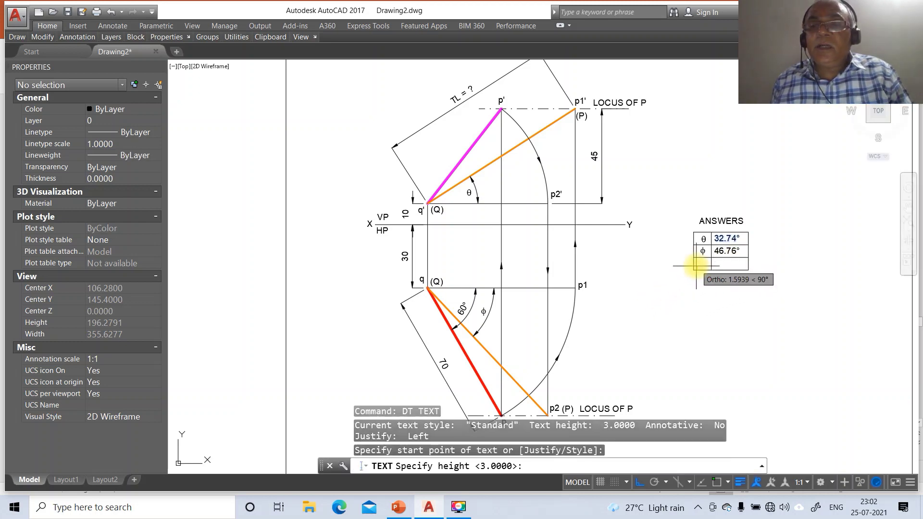
key(Return)
key(Escape)
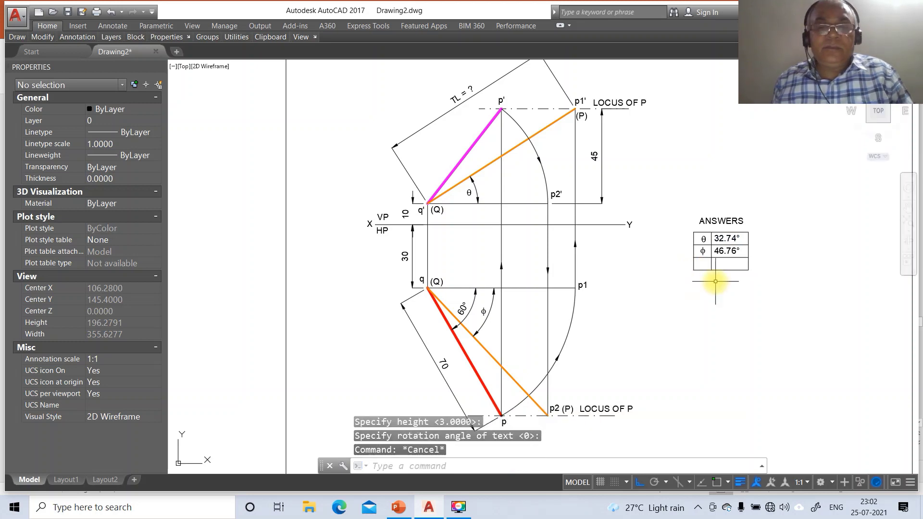
Step: Add the single-line text TL in the first cell of the table's third row, with height 3 and rotation 0
text(DT)
key(Return)
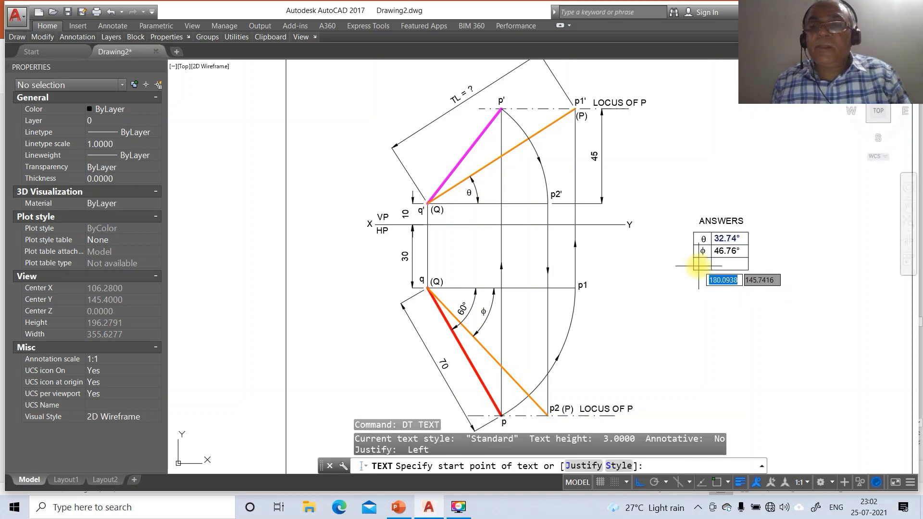
click(698, 265)
key(Return)
key(Return)
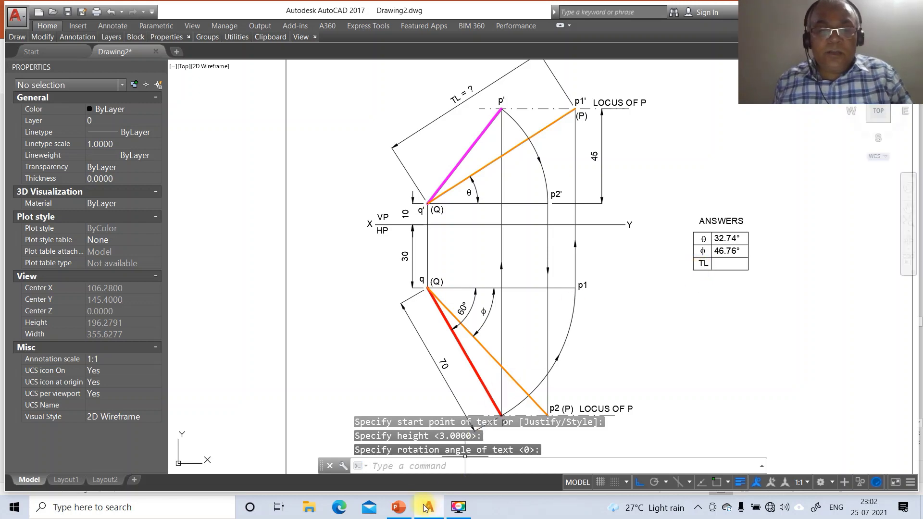
Step: Check the true length on the PowerPoint slide and return to the AutoCAD drawing
click(394, 508)
click(430, 508)
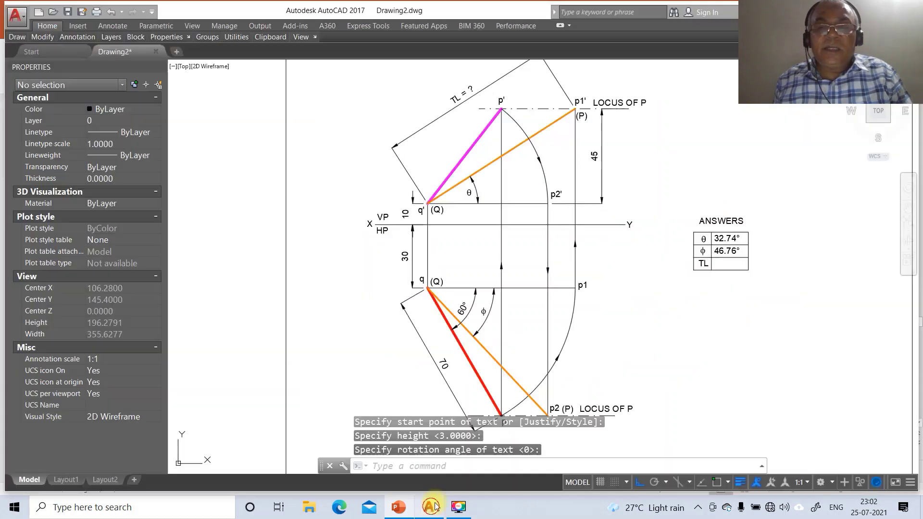
Step: Add the single-line text 83.22 mm in the value cell of the TL row, with height 3 and rotation 0
text(DT)
key(Return)
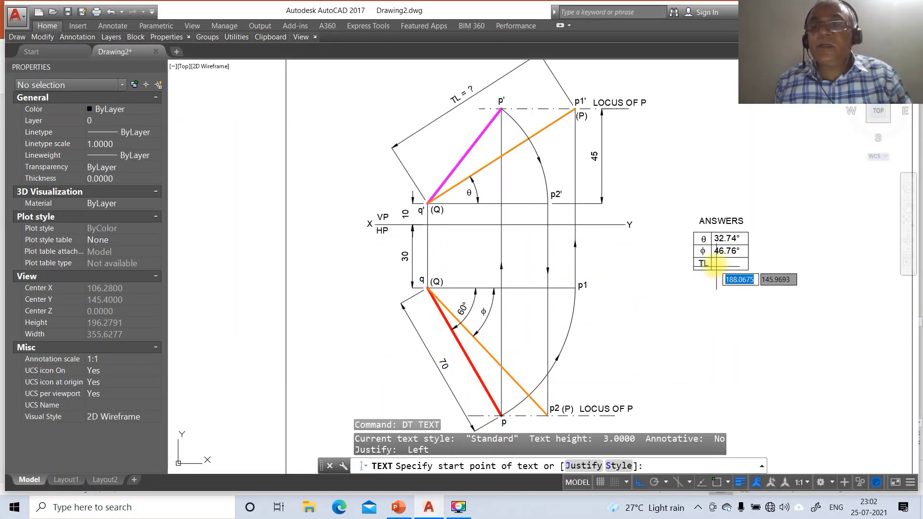
click(715, 266)
key(Return)
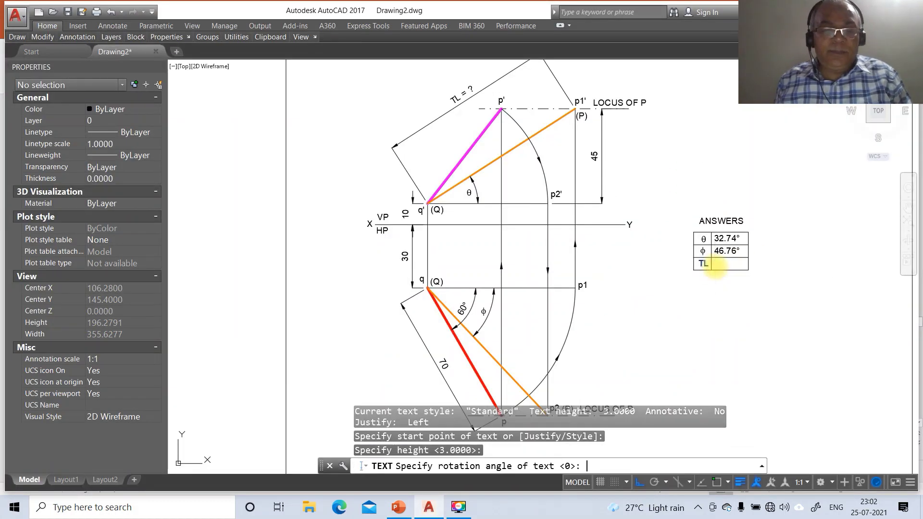
text(83.22 mm)
key(Return)
key(Return)
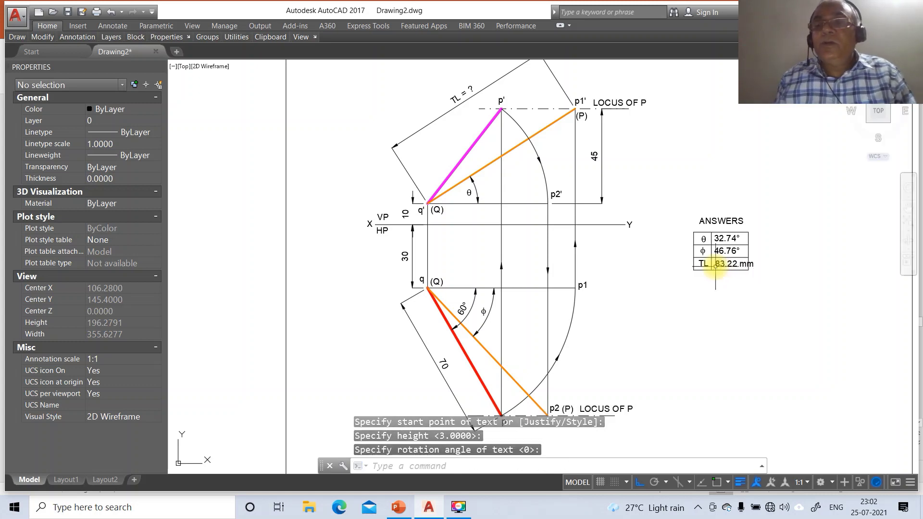
Step: Move the answers table's right border line horizontally outward so it clears the 83.22 mm text
text(z)
key(Return)
text(w)
key(Return)
click(653, 198)
click(795, 305)
text(o)
key(XF86AudioMute)
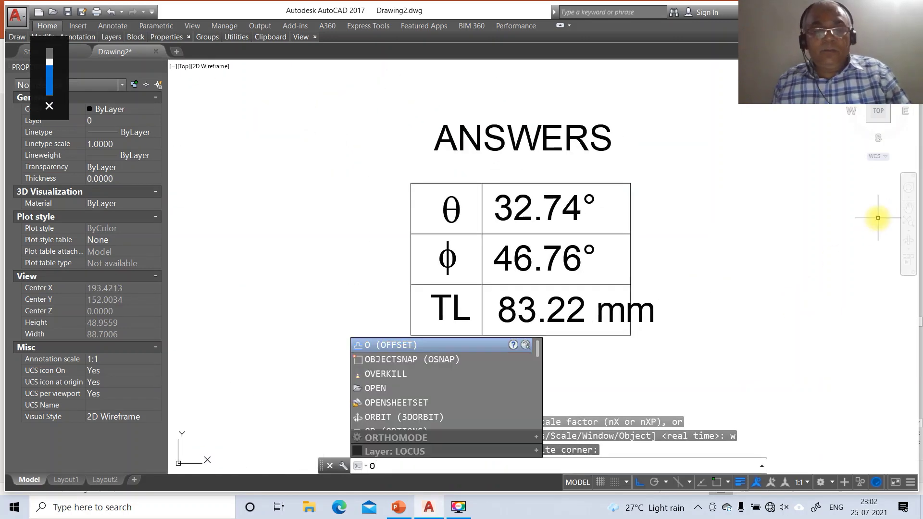
key(Escape)
text(m)
key(Return)
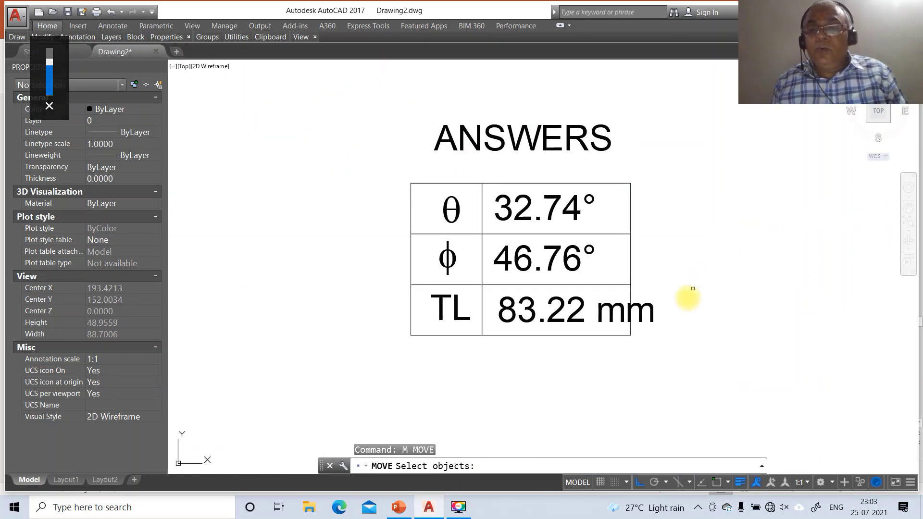
click(632, 276)
key(Return)
click(670, 284)
click(709, 289)
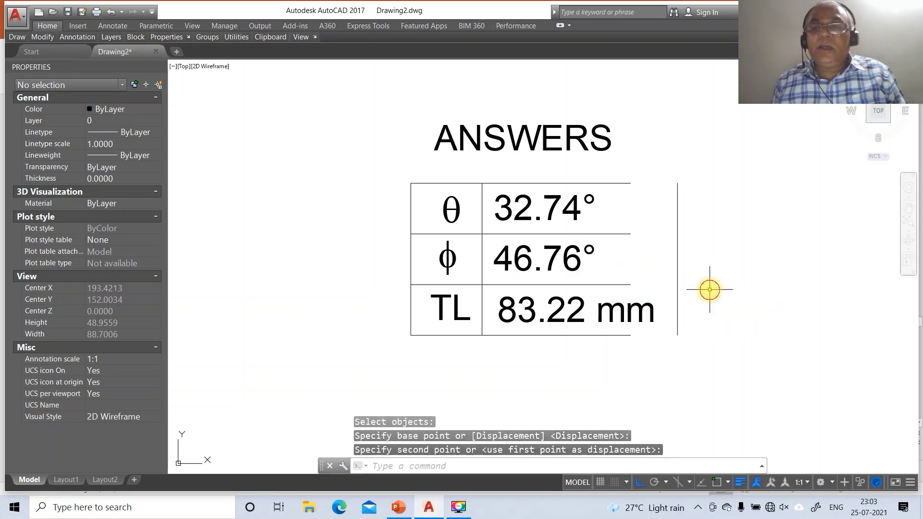
Step: Extend the answers table's four horizontal lines to the moved right border line
text(ex)
key(Return)
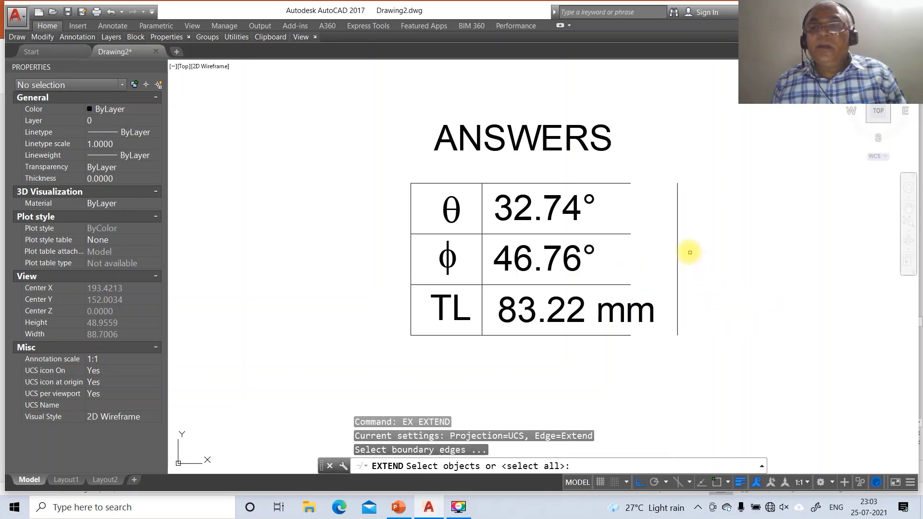
click(677, 252)
key(Return)
click(659, 165)
click(608, 363)
key(Return)
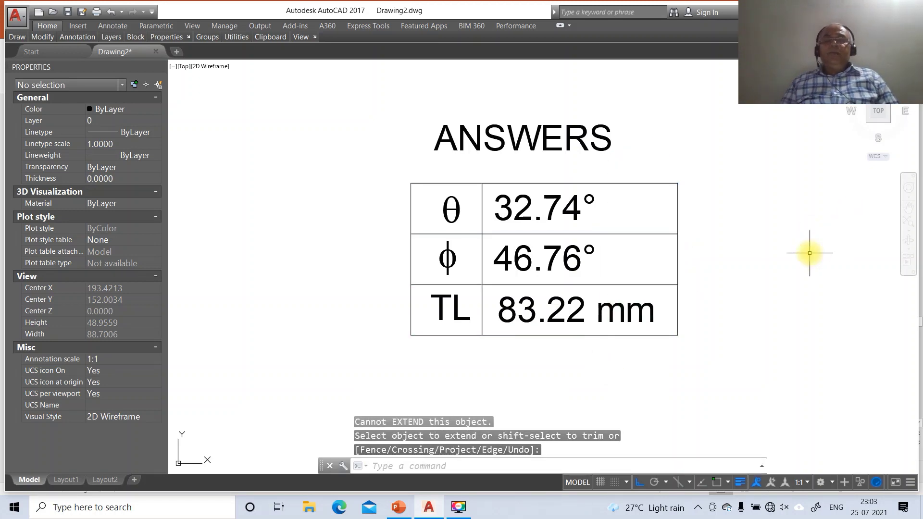
Step: Turn Ortho off and move the ANSWERS heading down and slightly right, centred just above the table
text(m)
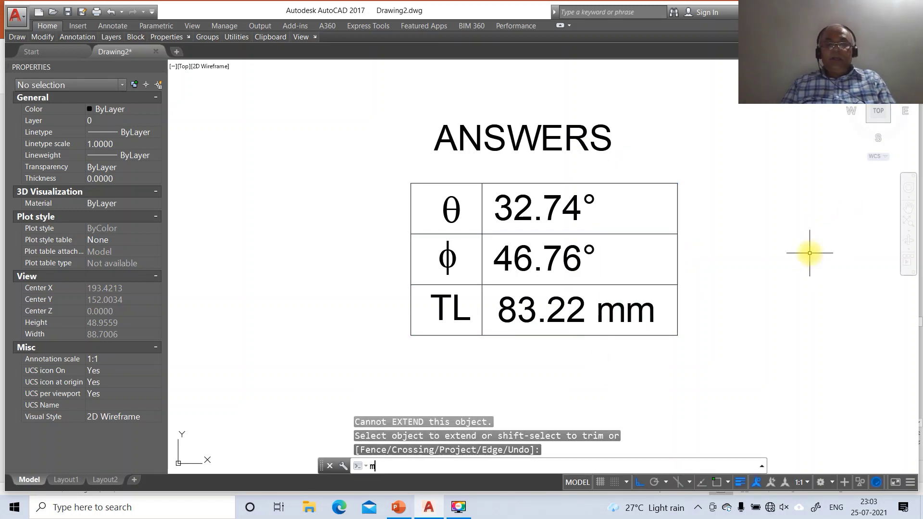
key(Return)
click(539, 138)
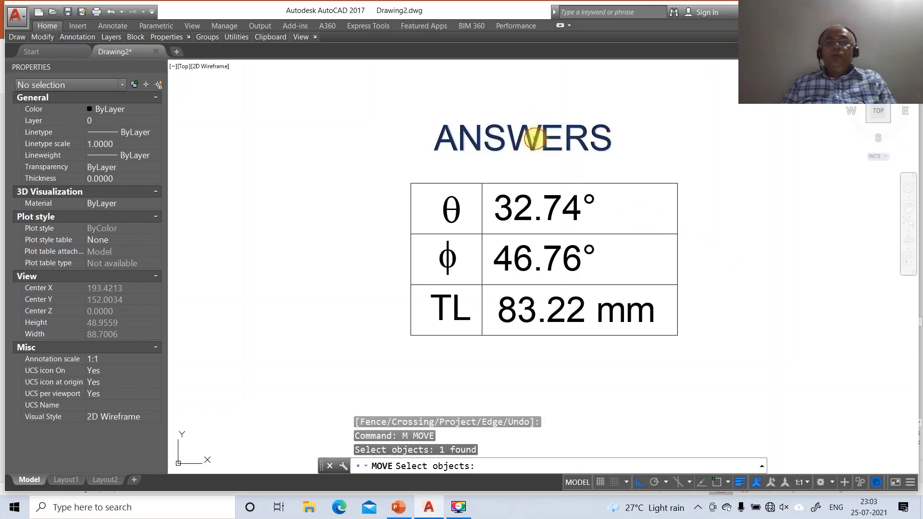
key(Return)
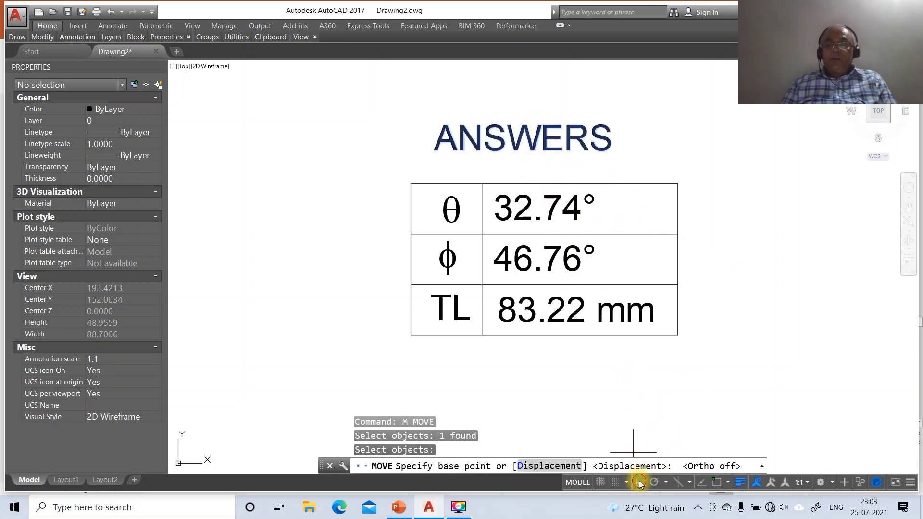
click(592, 187)
click(651, 182)
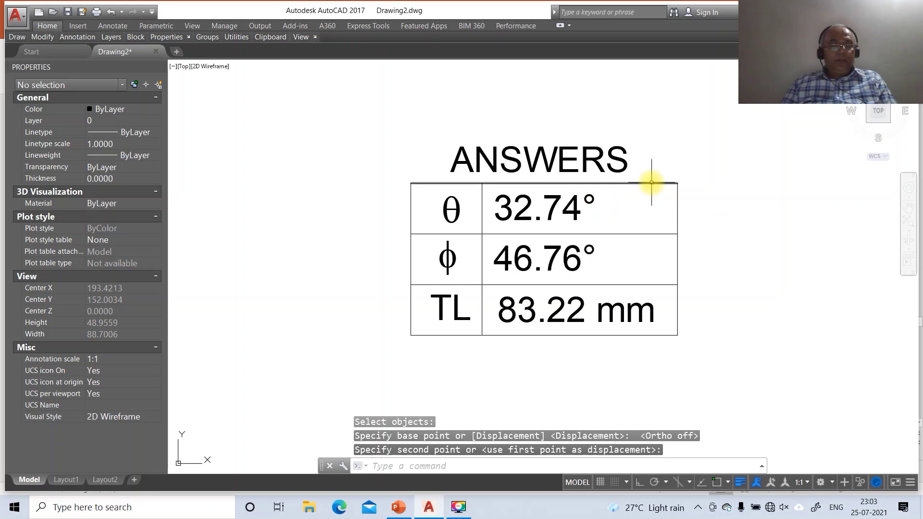
Step: Put the front-view labels VP, q', p2', p', p1' and the upper LOCUS OF P on layer FV
text(z)
key(Return)
scroll(782, 248, down, 6)
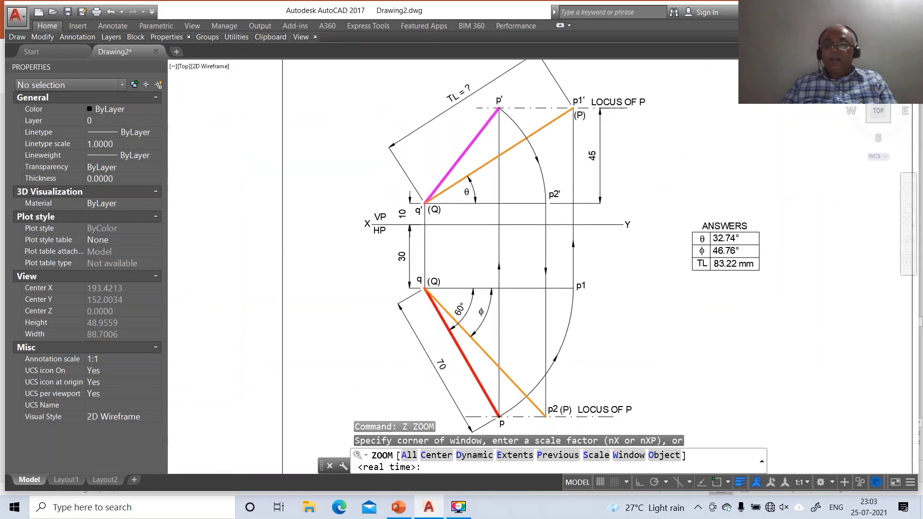
text(p)
key(Return)
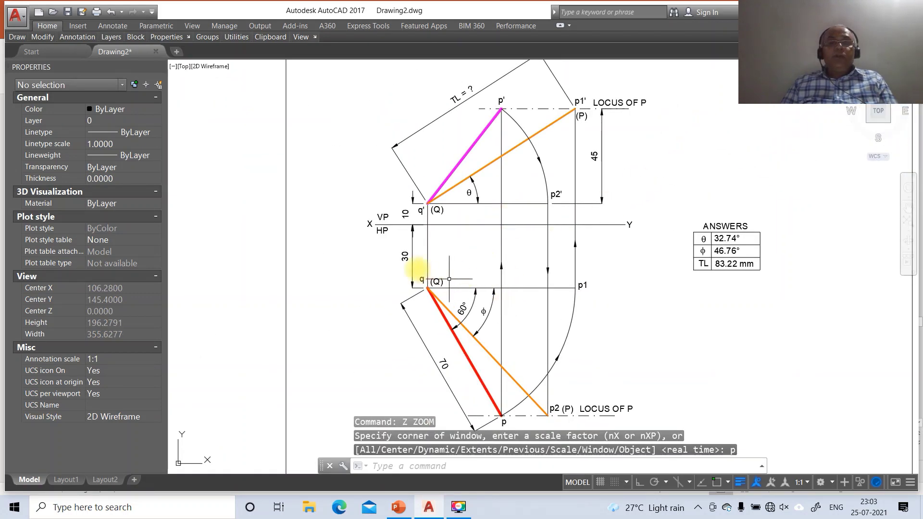
click(381, 216)
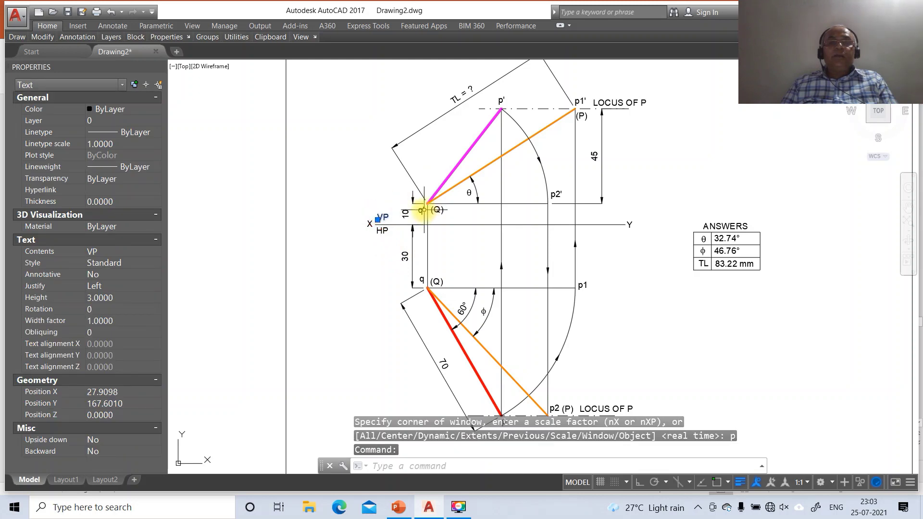
click(422, 210)
click(557, 193)
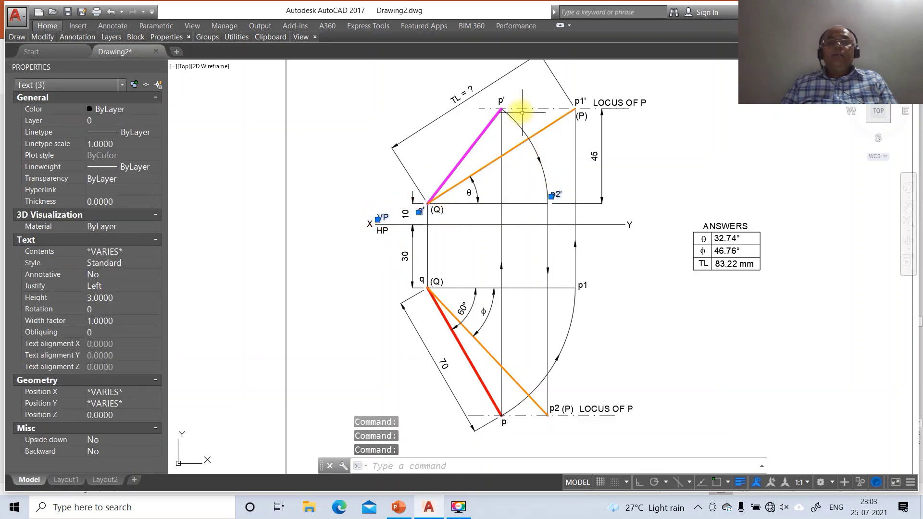
click(501, 100)
click(613, 97)
click(48, 121)
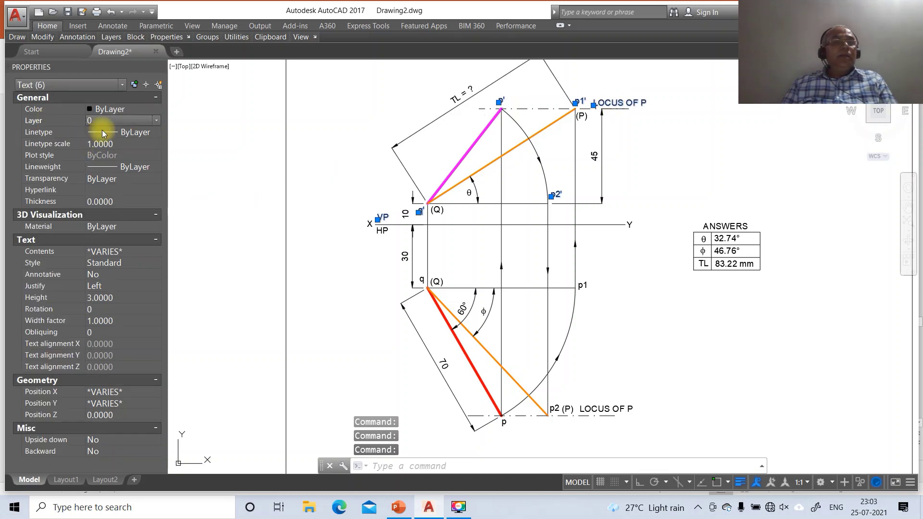
click(154, 122)
click(115, 150)
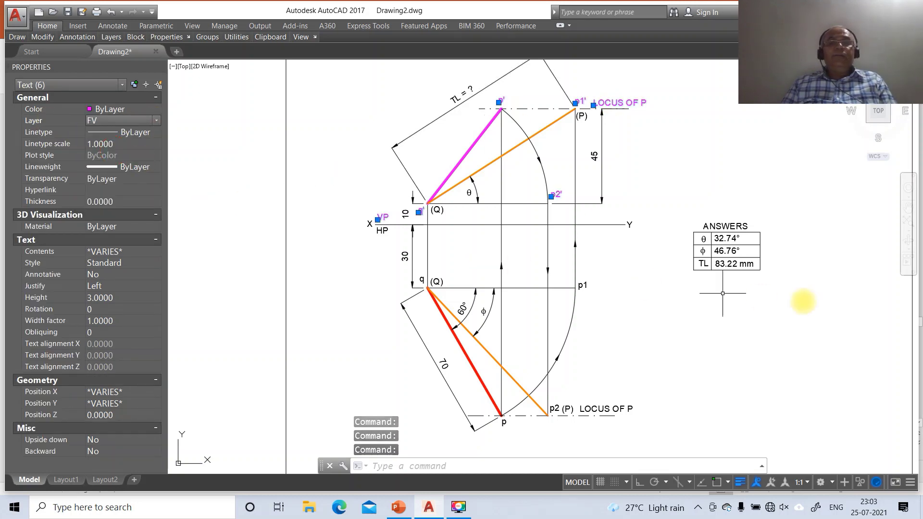
key(Escape)
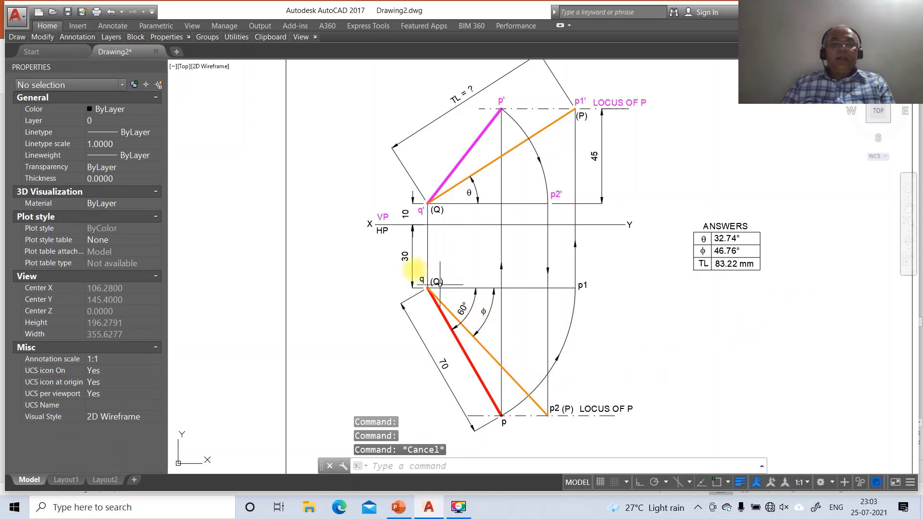
Step: Put the top-view labels HP, q, p, p2, p1 and the lower LOCUS OF P on layer TV
click(383, 231)
click(422, 280)
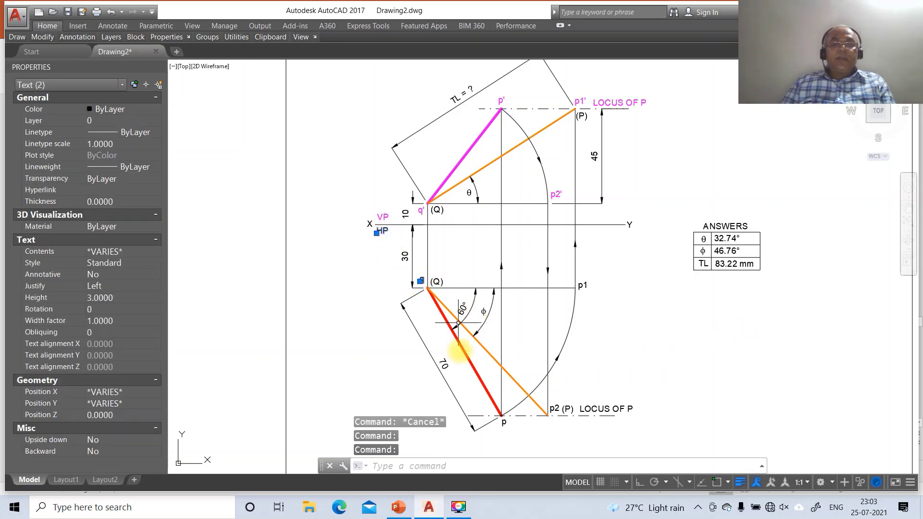
click(504, 422)
click(553, 408)
click(606, 408)
click(584, 286)
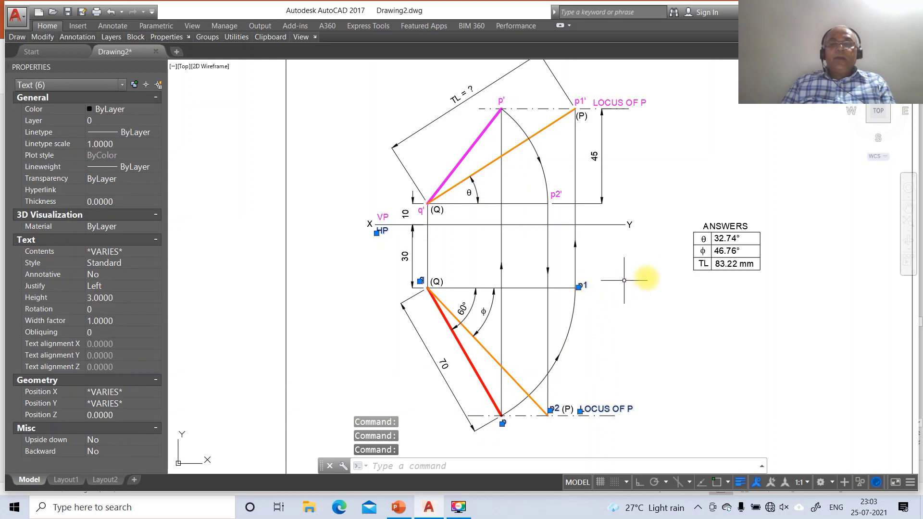
click(56, 123)
click(156, 121)
click(111, 188)
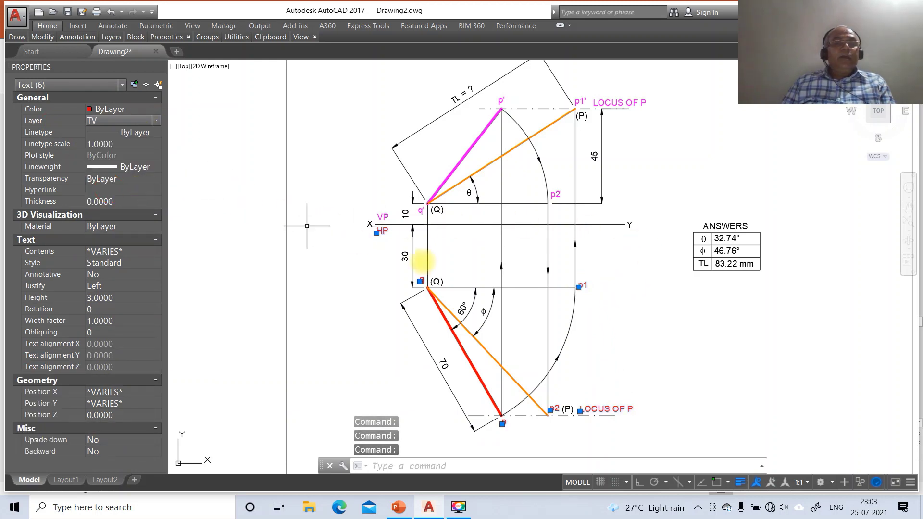
key(Escape)
Step: Set the colour of both (Q) labels and both (P) labels to Blue
click(437, 213)
click(426, 205)
click(445, 288)
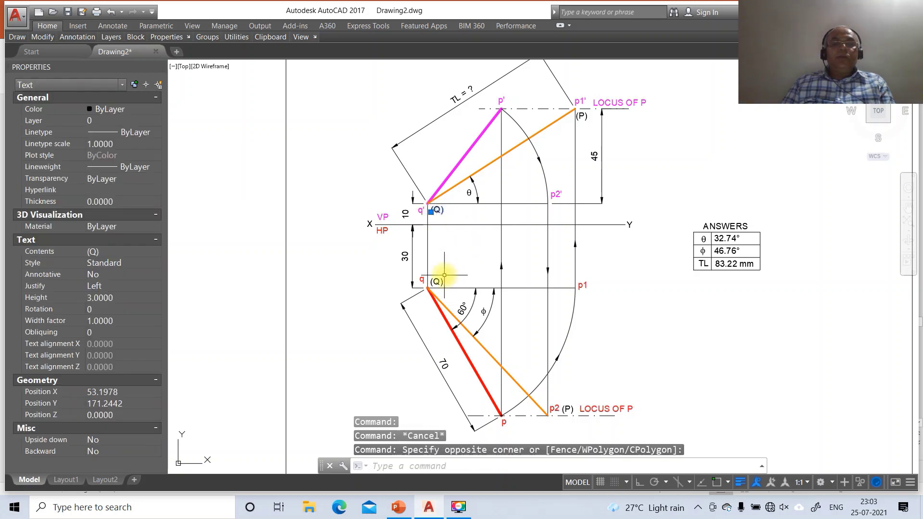
click(425, 277)
click(582, 117)
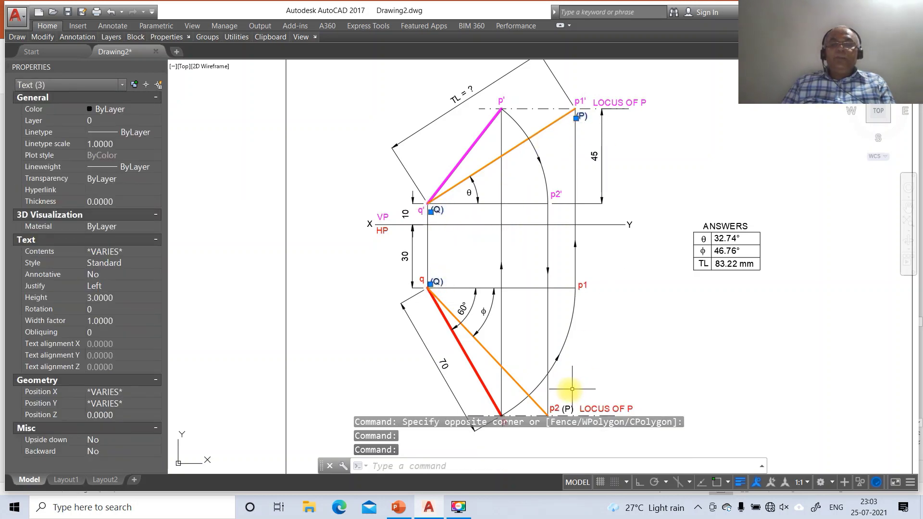
click(563, 412)
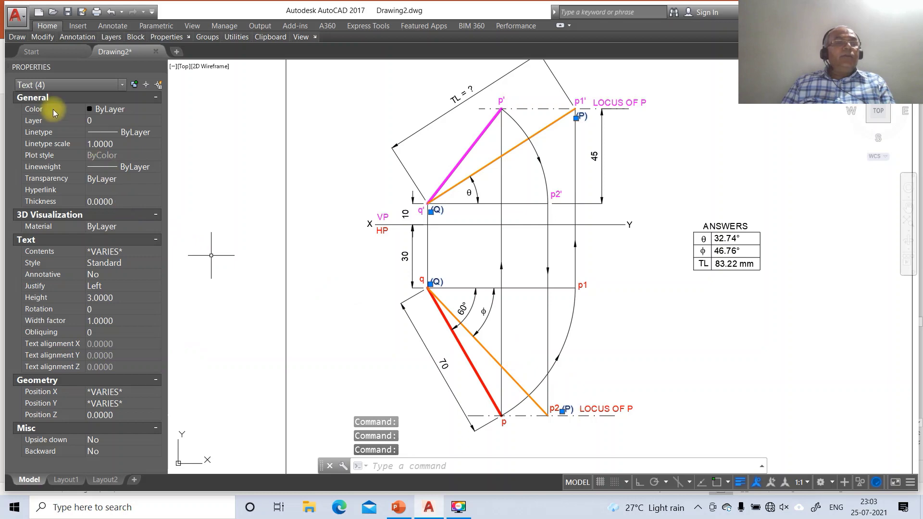
click(156, 110)
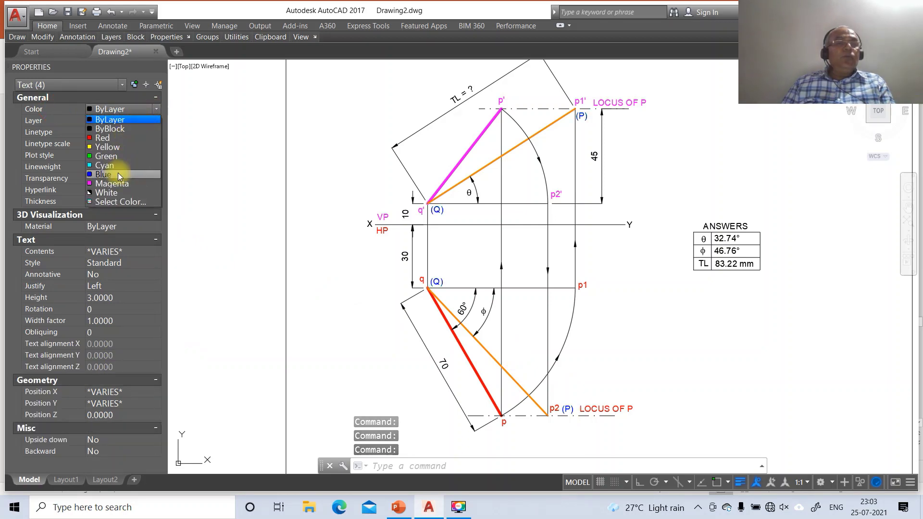
click(111, 177)
key(Escape)
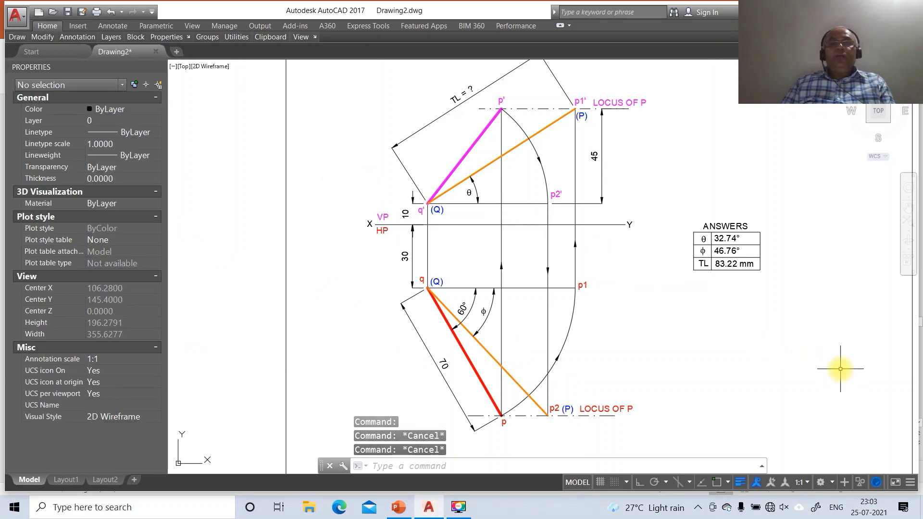
Step: Restore the previous zoom view to examine the whole drawing sheet with its border
text(z)
key(Return)
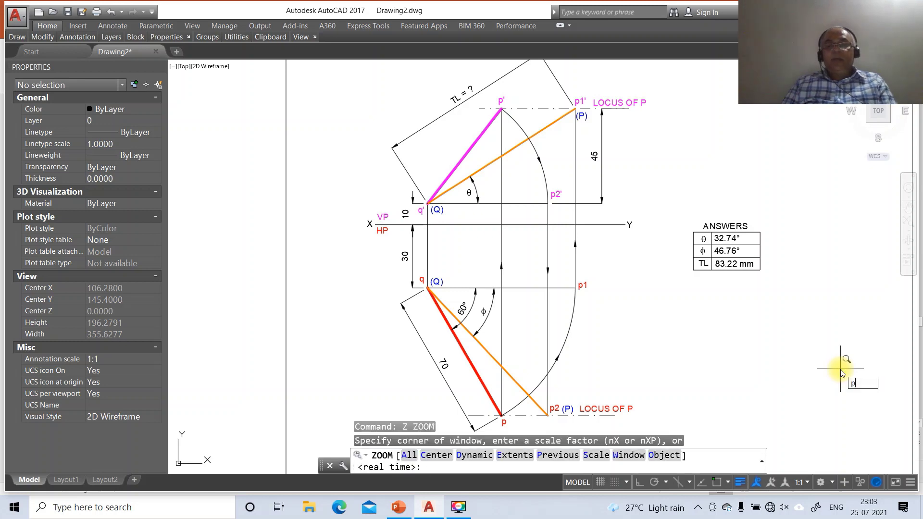
text(p)
key(Return)
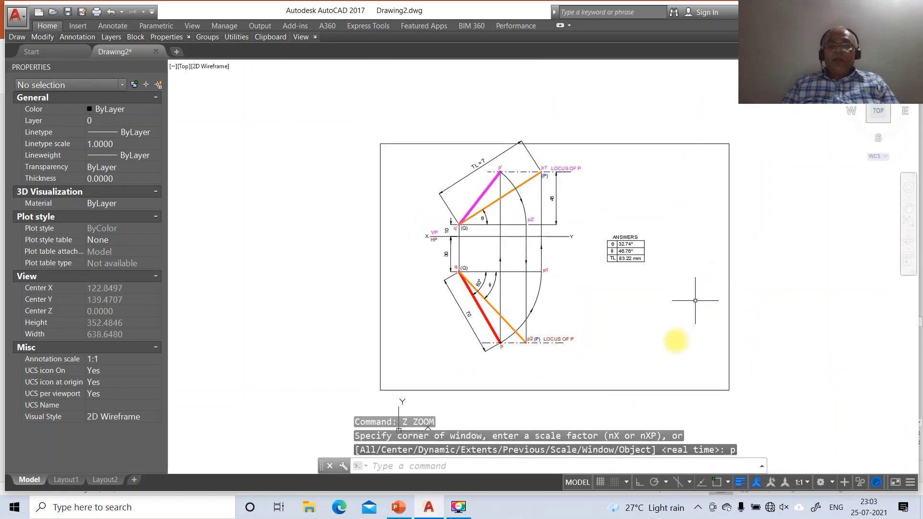